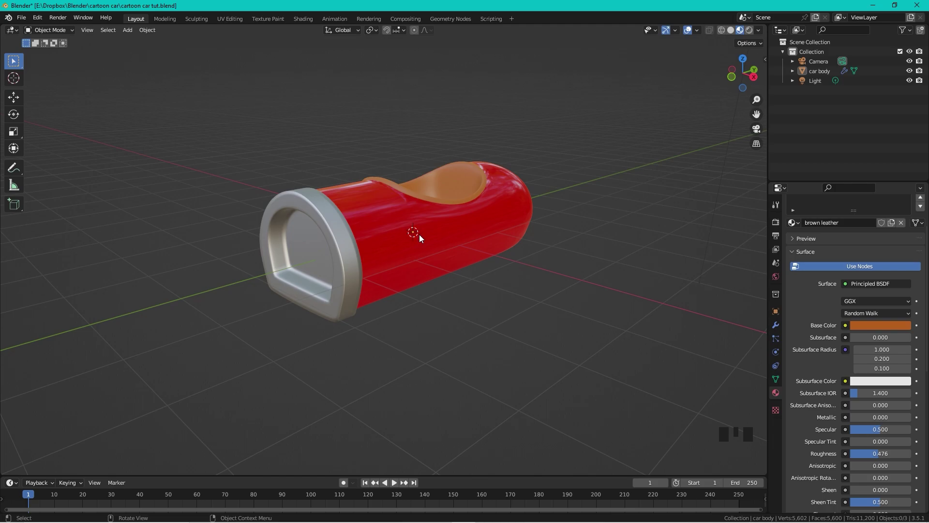
- Snap the 3D cursor to the vertex on the car body's lower side edge, just behind the grille
left_click(449, 250)
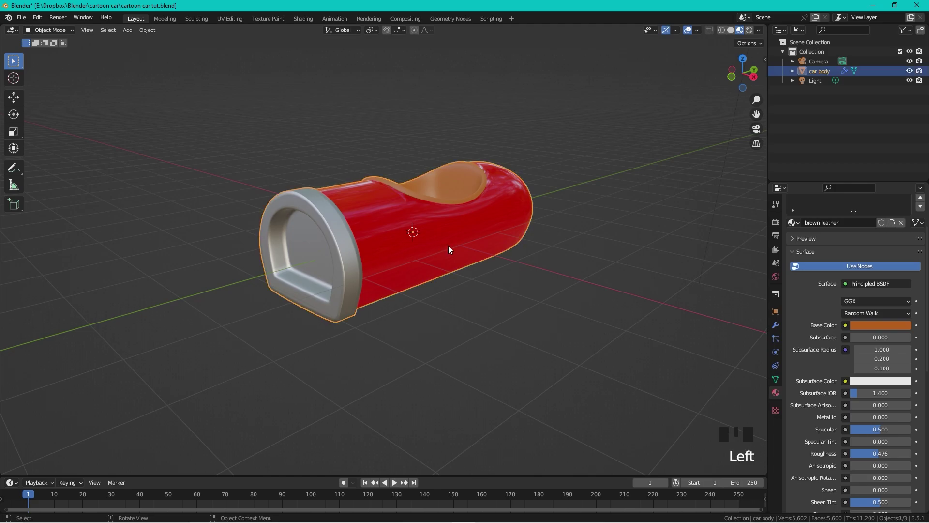
key("Tab")
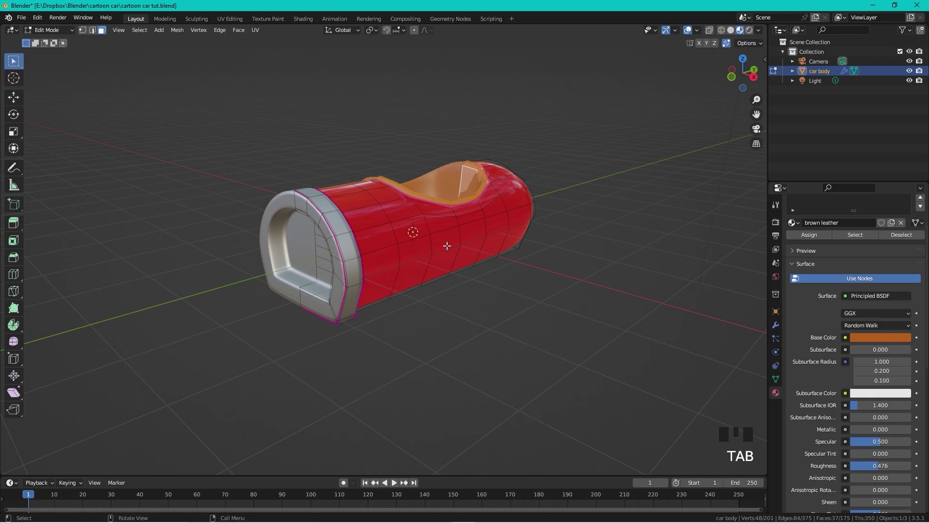
key("1")
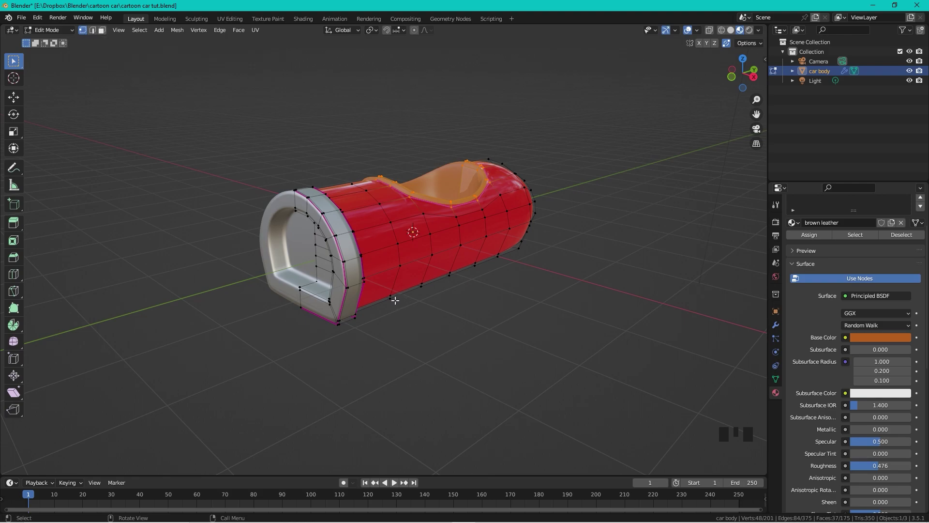
left_click(393, 300)
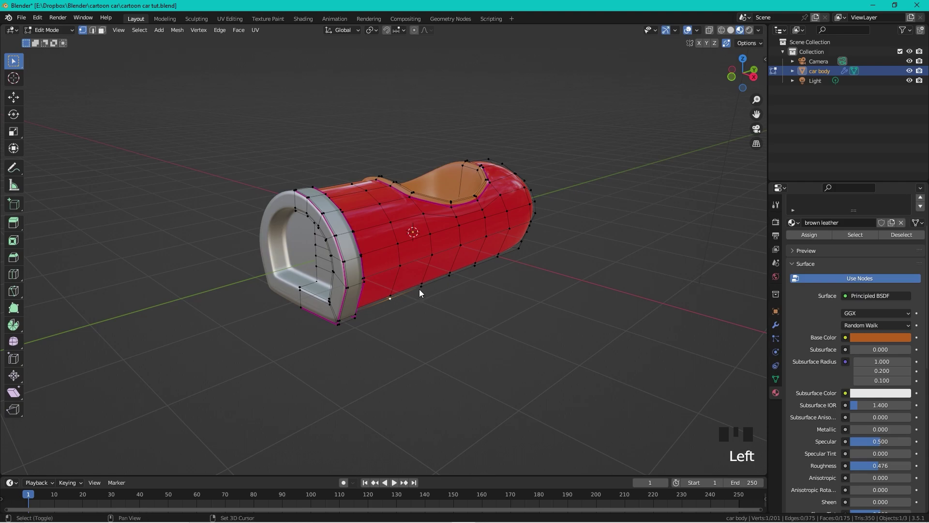
key("shift+s")
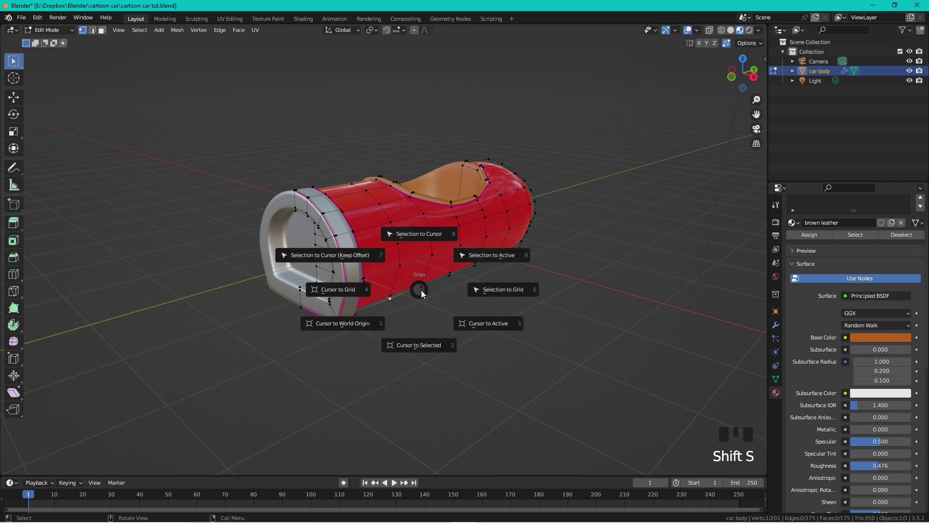
left_click(419, 344)
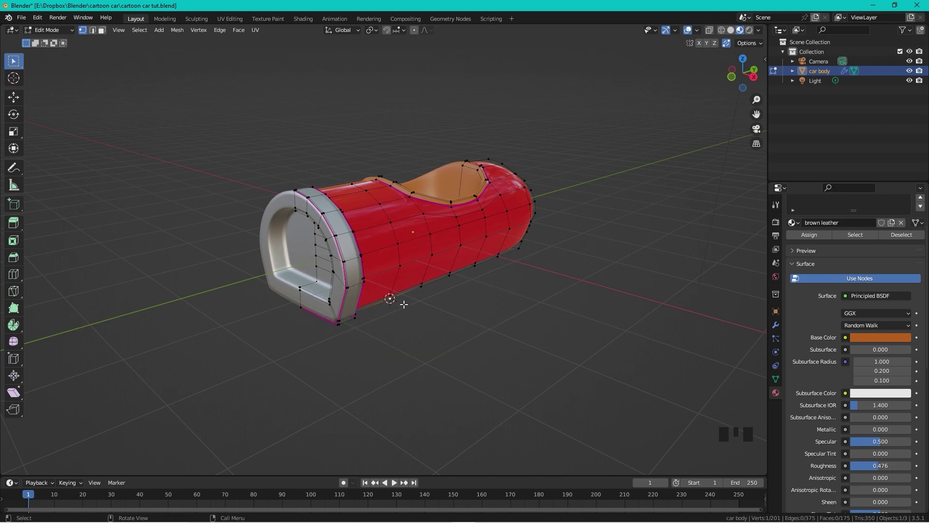
key("Tab")
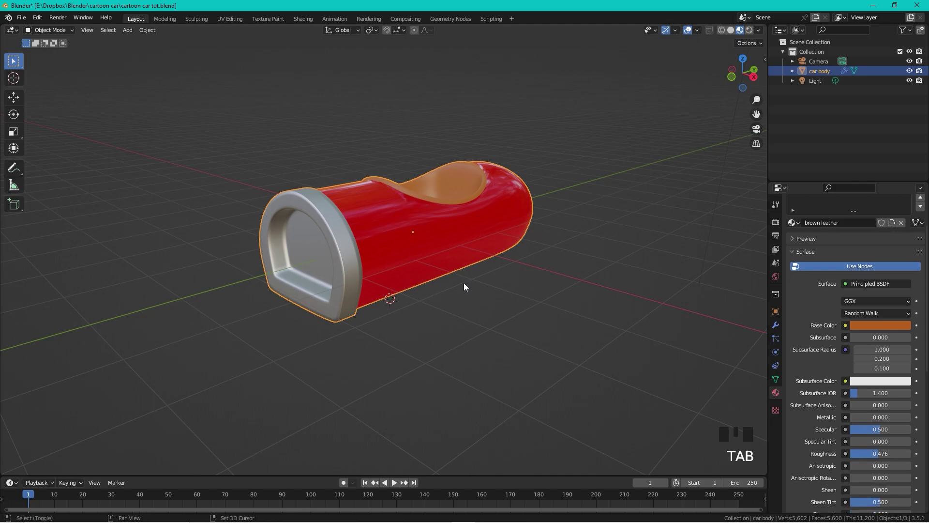
- Add a torus mesh at the 3D cursor, rotated 90° about Y
key("shift+a")
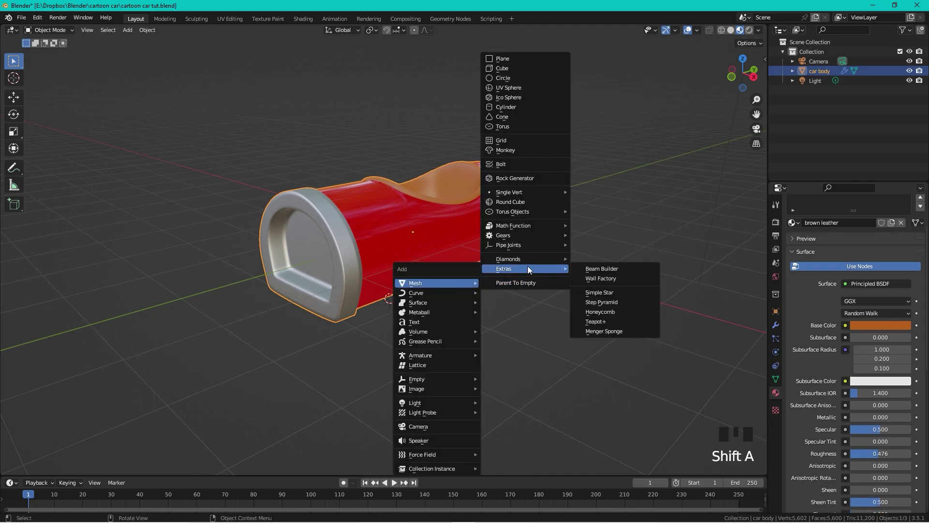
mouse_move(563, 236)
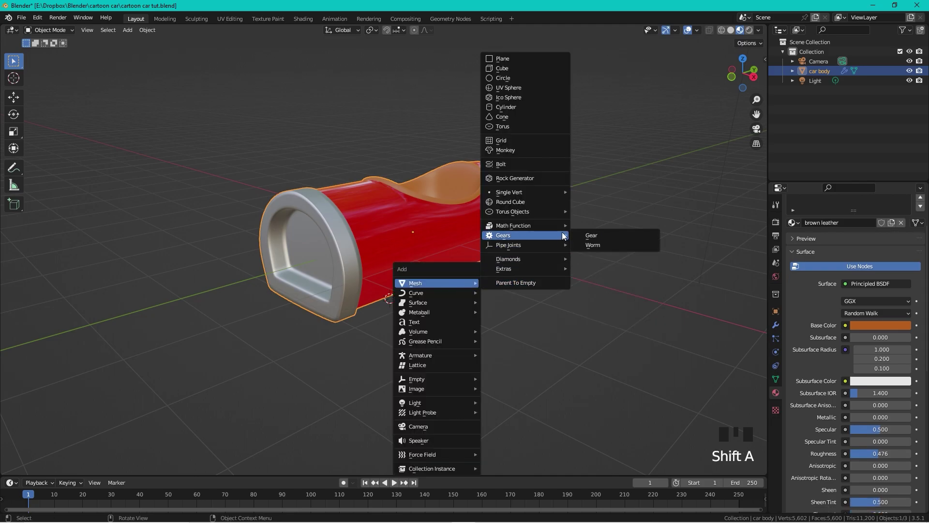
left_click(509, 128)
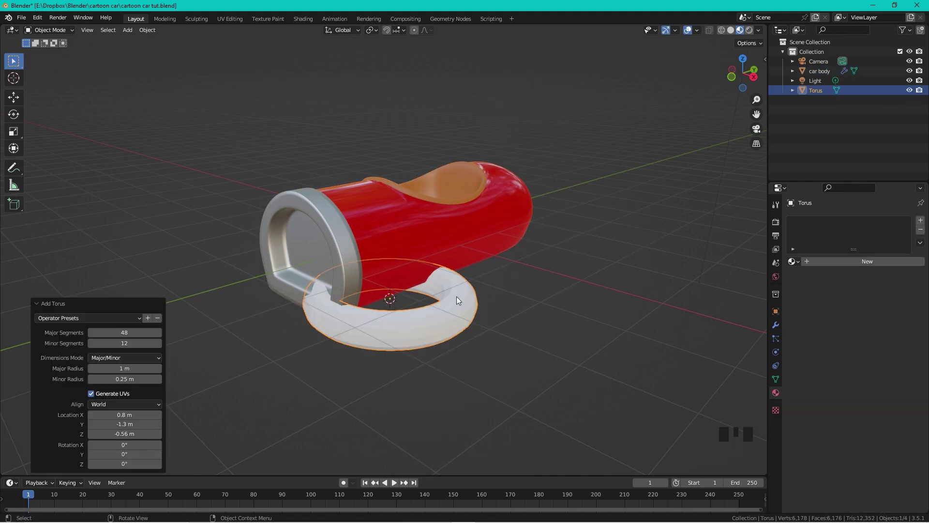
left_click(137, 453)
type("90")
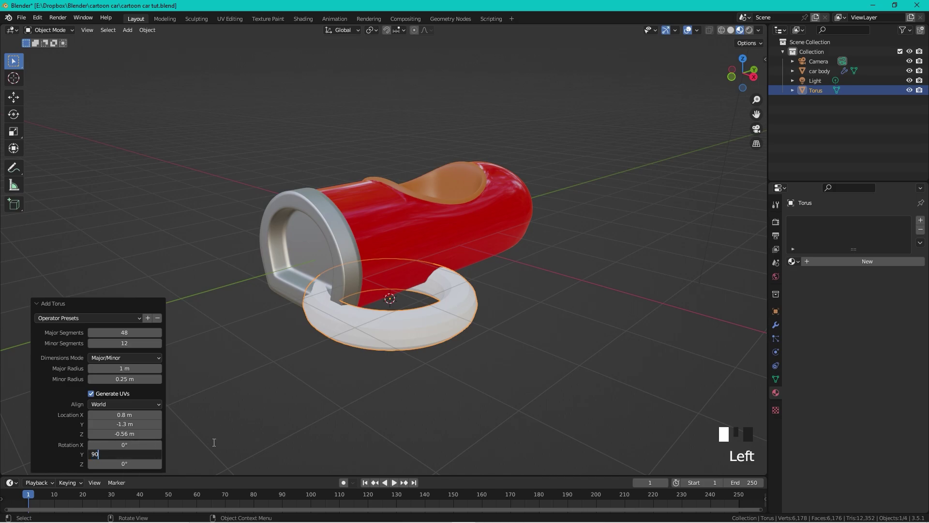
key("Return")
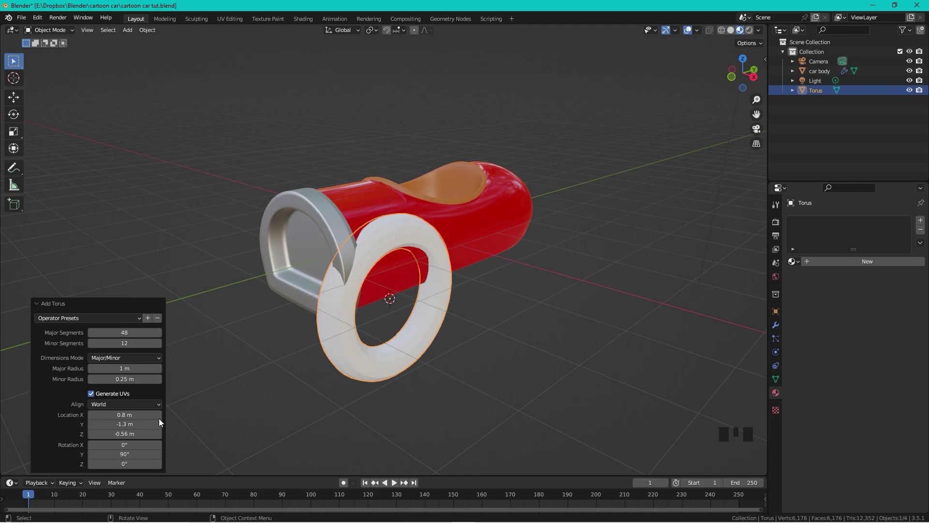
- Set the torus to 12 major and 7 minor segments, and switch its dimensions mode to Exterior/Interior
scroll(385, 290, "up", 1)
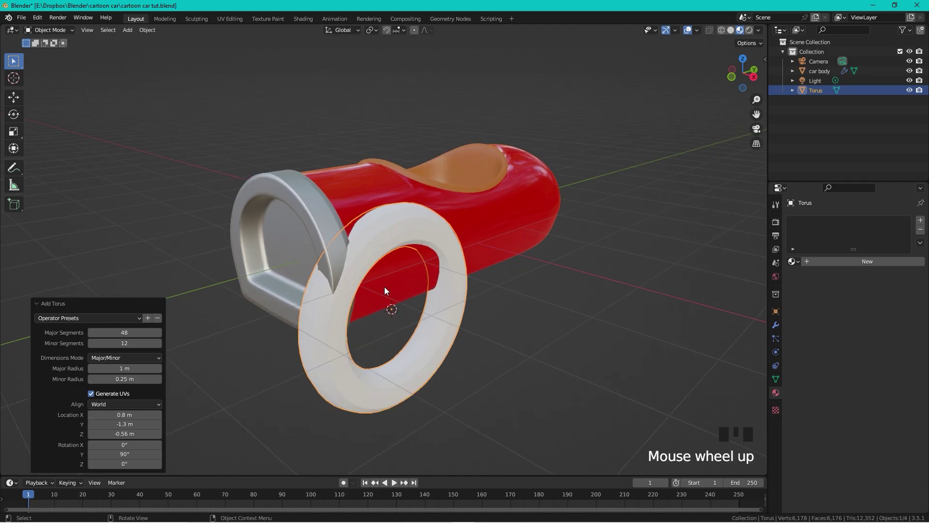
left_click(133, 332)
type("12")
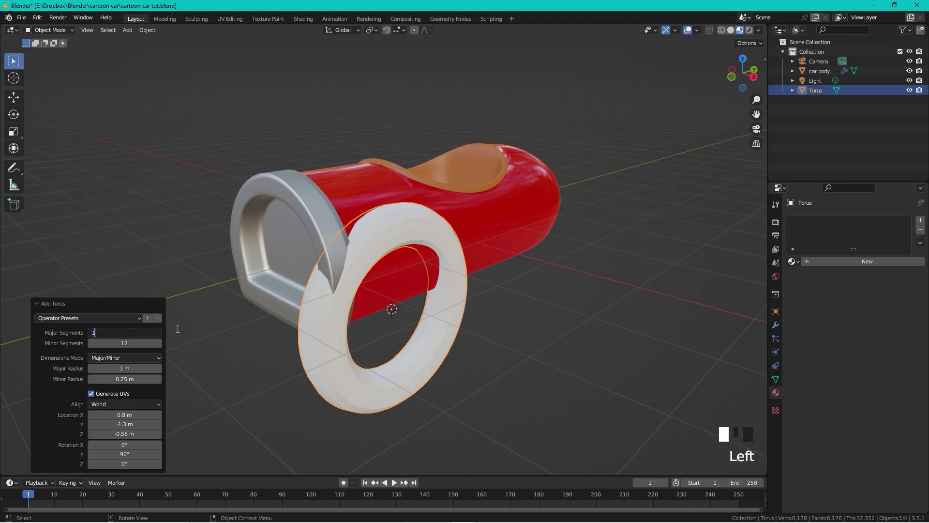
left_click(108, 343)
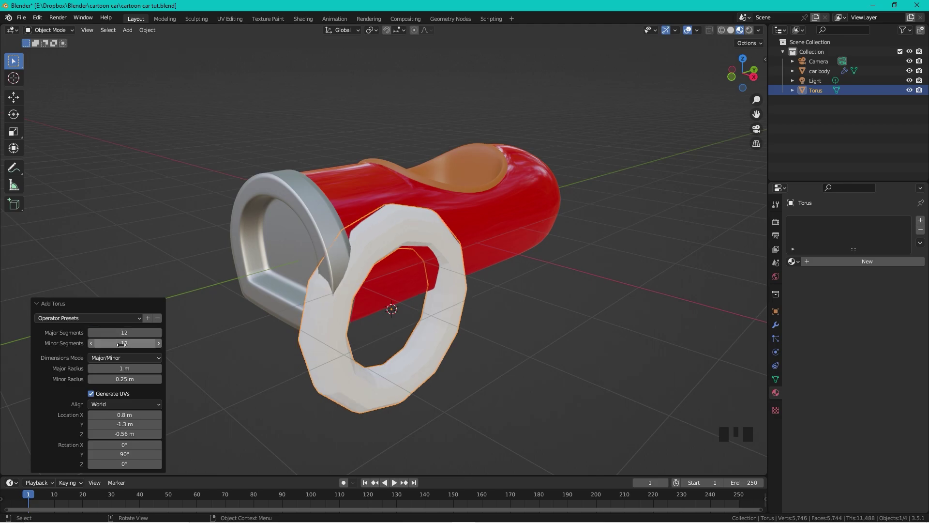
left_click(124, 344)
type("7")
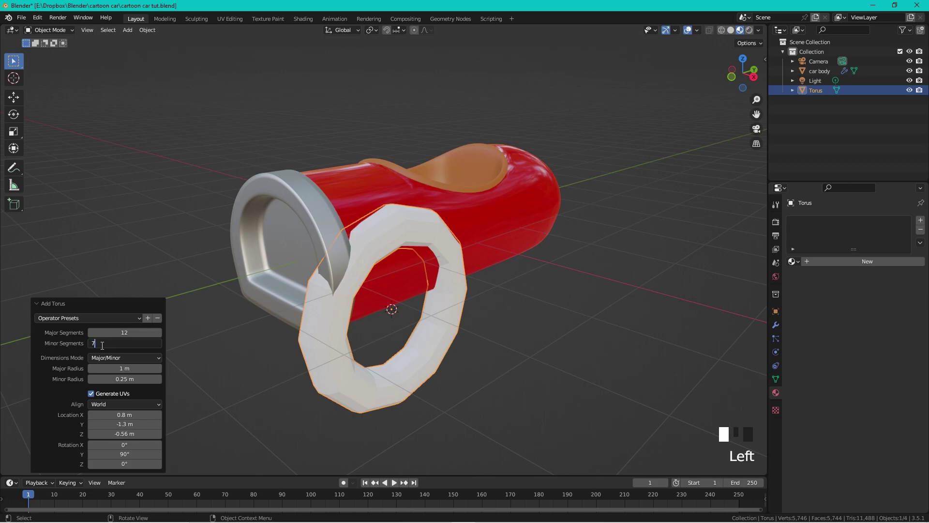
key("Return")
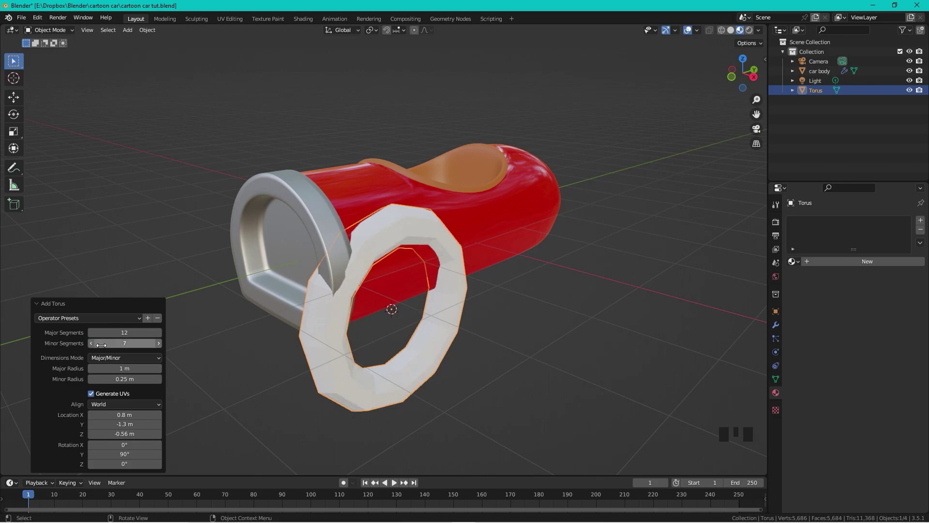
middle_click_drag(423, 284, 393, 282)
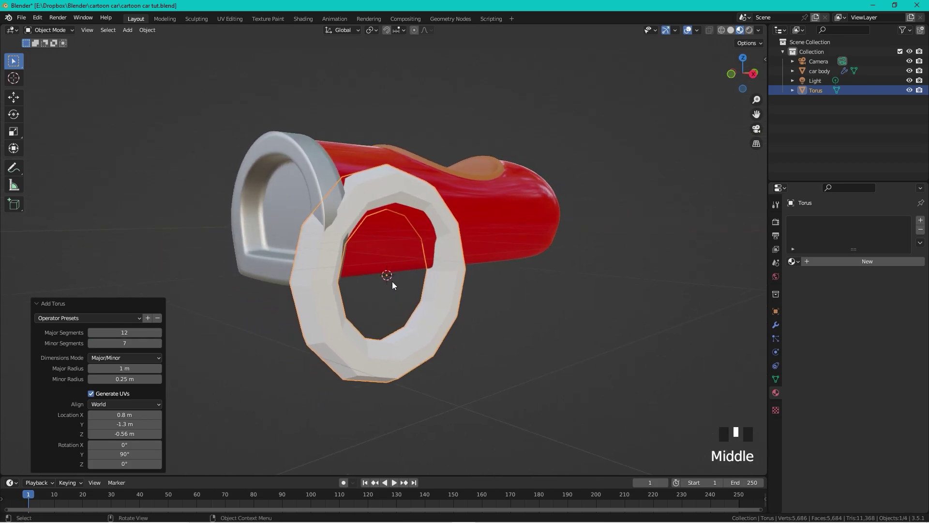
left_click(99, 358)
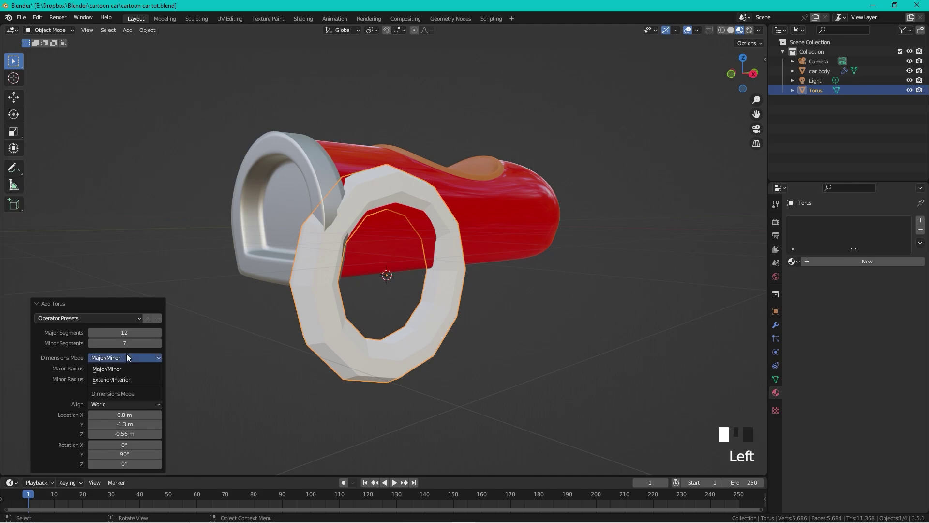
left_click(132, 379)
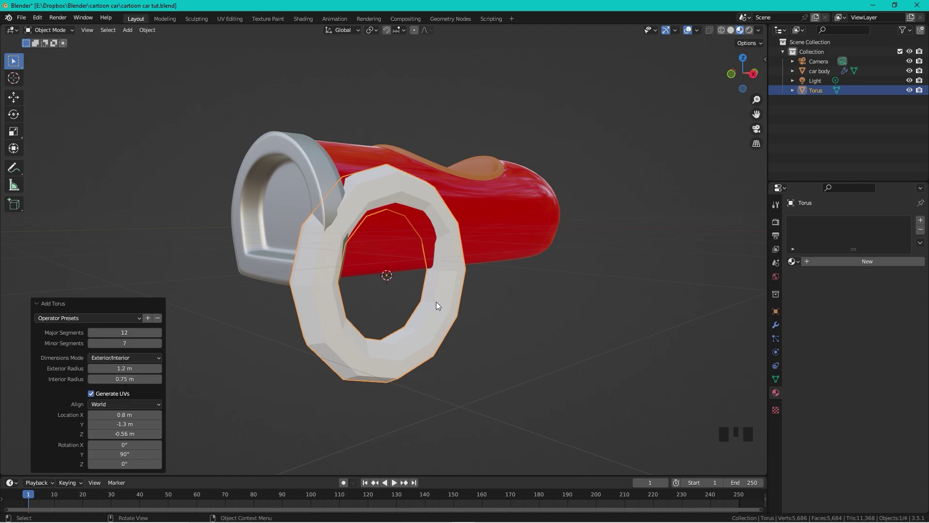
- Delete the vertices of the torus's lower half, selecting through the mesh in side view, to leave a wheel arch
key("Tab")
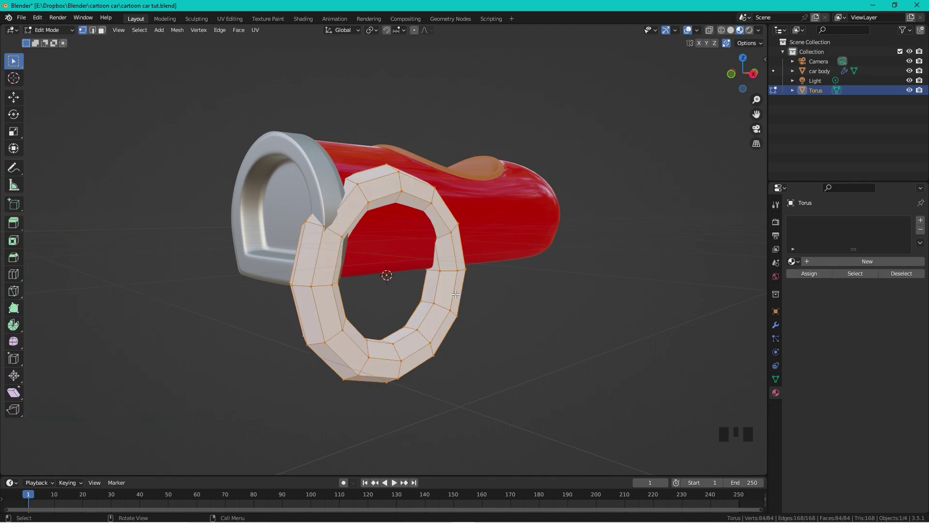
left_click(752, 76)
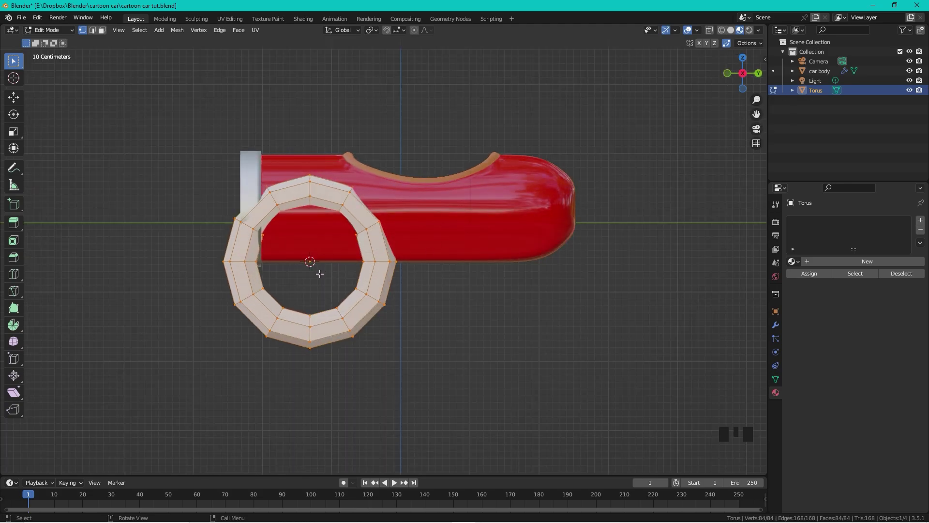
key("alt+z")
left_click_drag(419, 279, 107, 371)
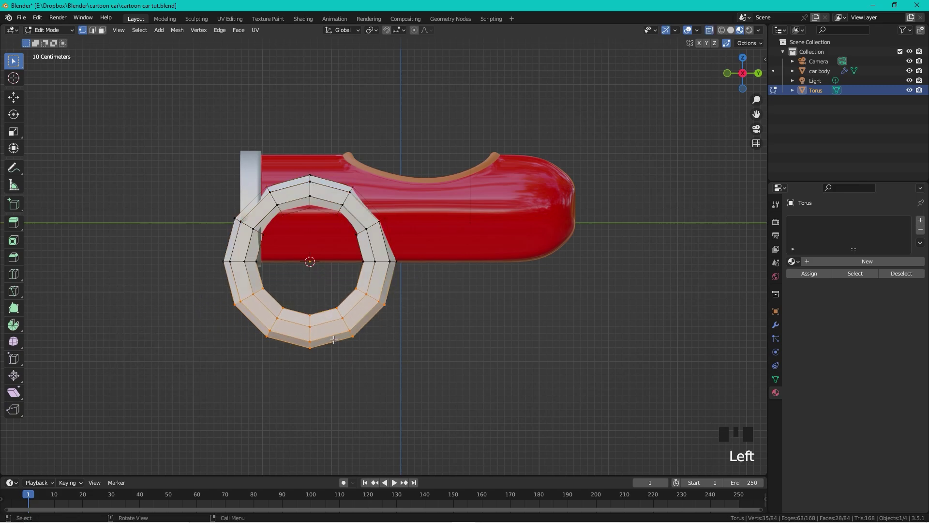
key("x")
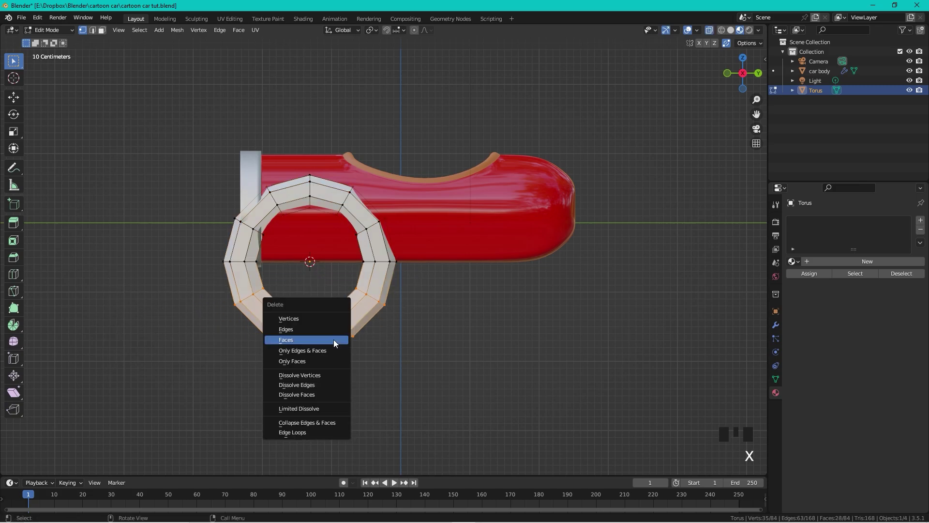
left_click(314, 318)
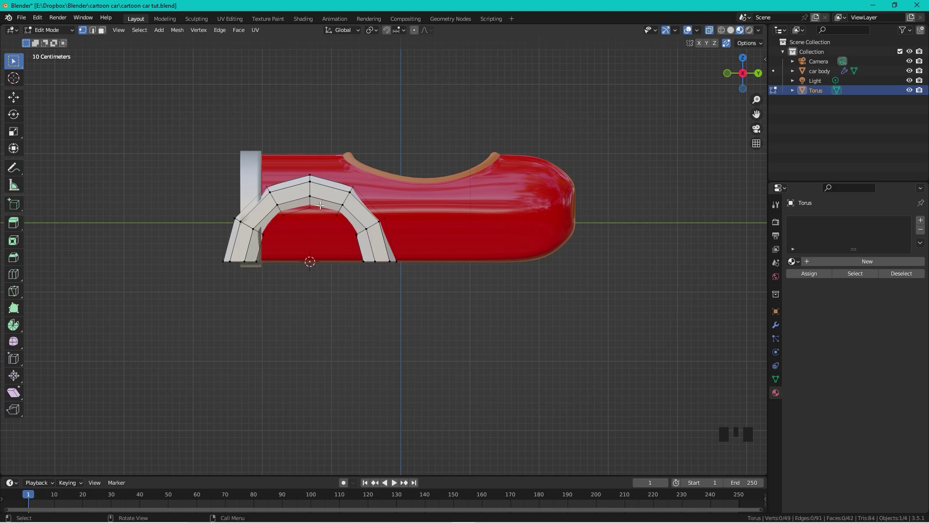
middle_click_drag(299, 144, 429, 202)
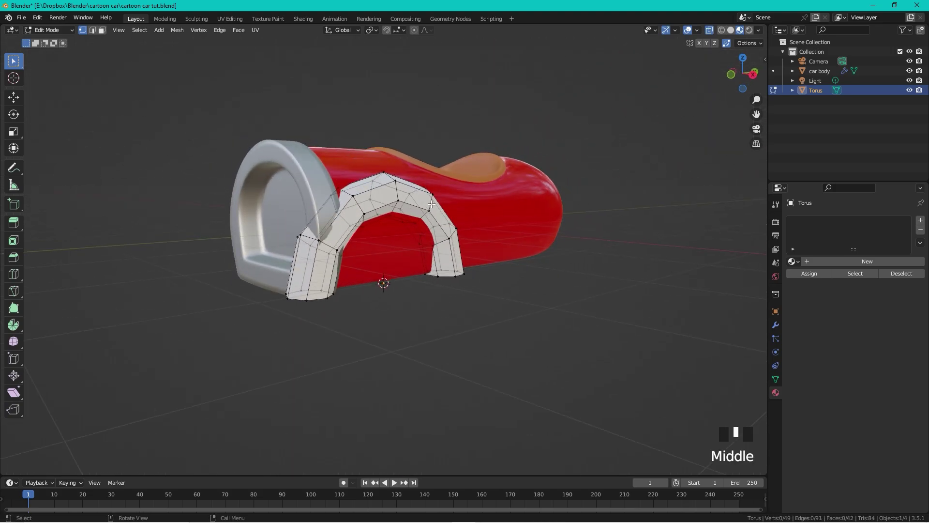
key("Tab")
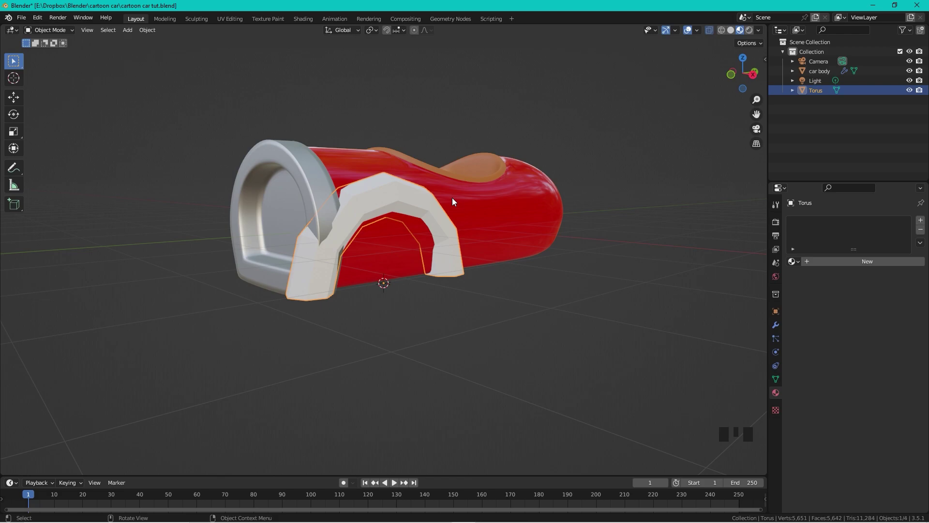
- Apply smooth shading to the half-torus wheel arch
scroll(373, 169, "down", 2)
scroll(390, 223, "up", 3)
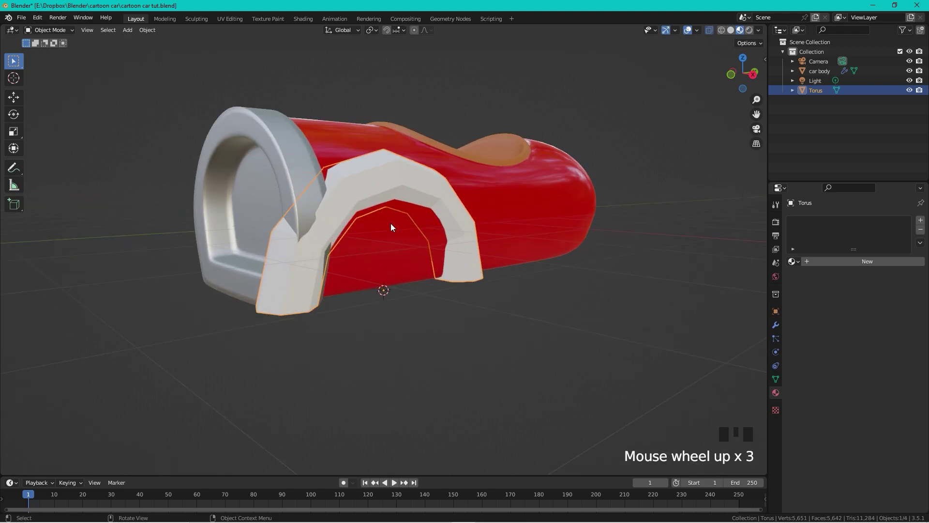
right_click(392, 188)
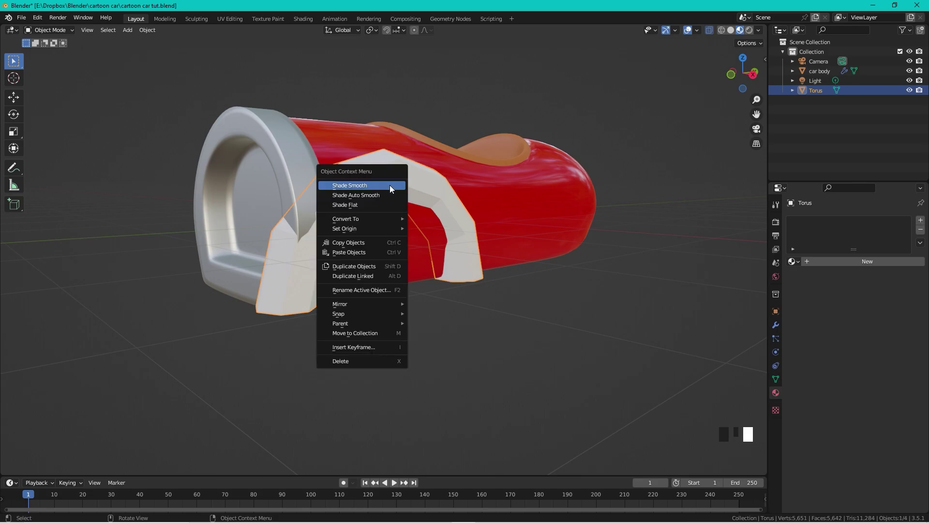
left_click(391, 187)
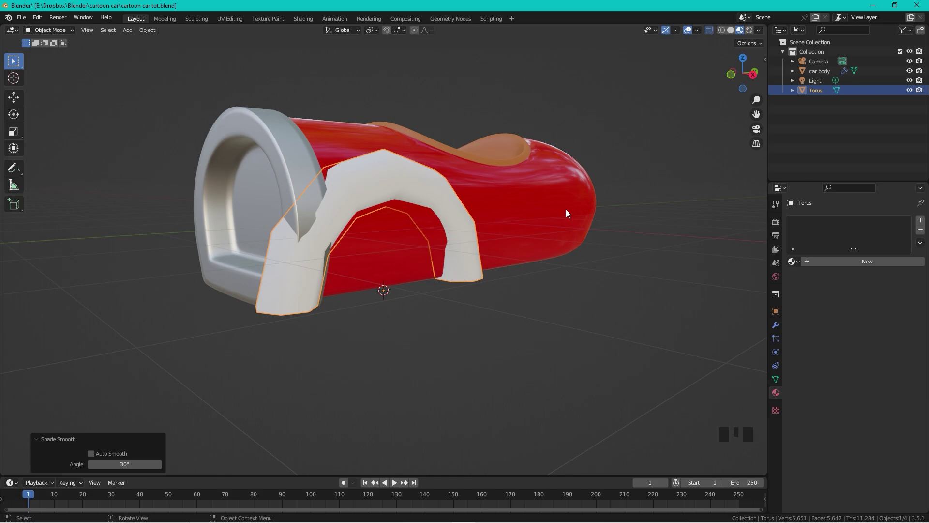
- Add a Mirror modifier on the X axis to the wheel arch, using the car body as the mirror object
left_click(775, 323)
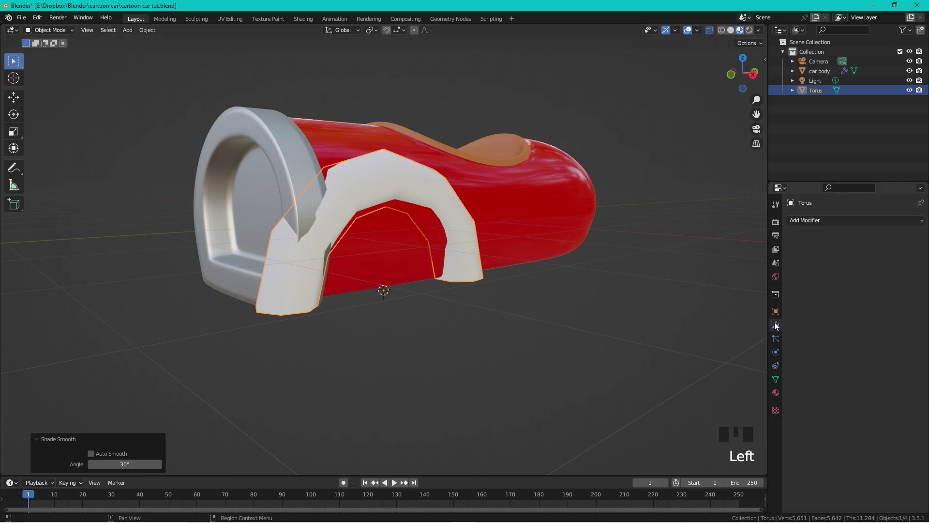
left_click(809, 220)
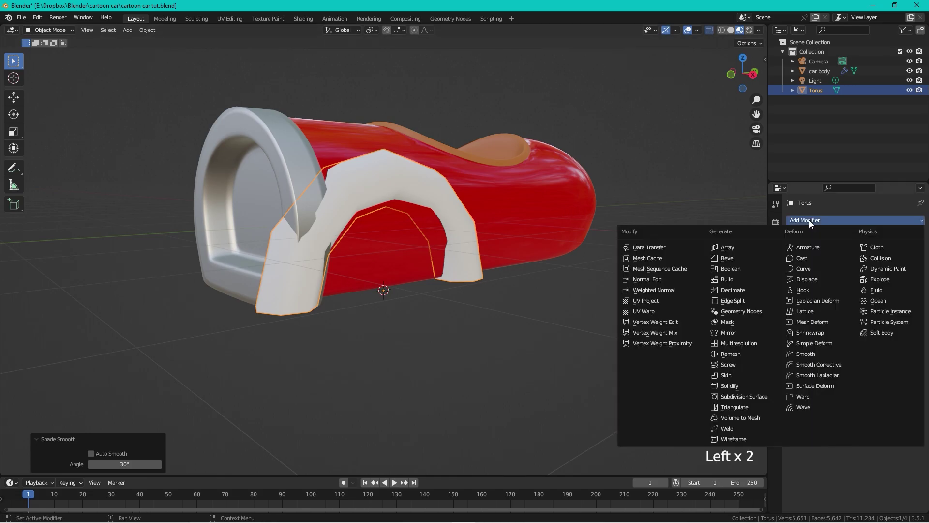
left_click(726, 332)
left_click(907, 286)
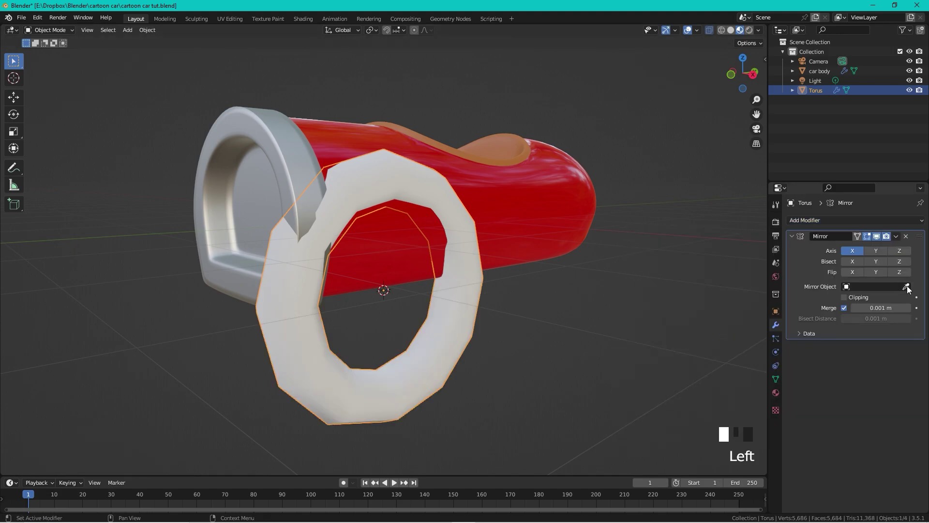
left_click(390, 137)
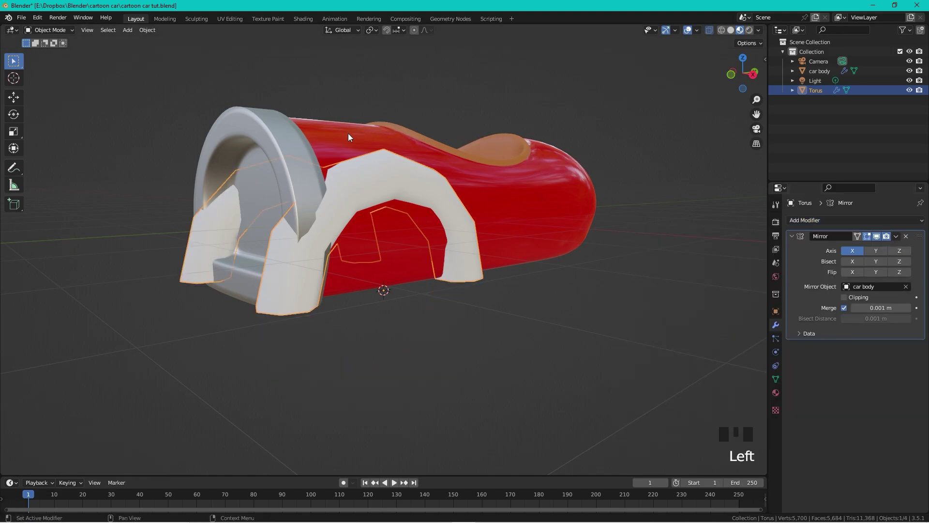
scroll(275, 167, "down", 2)
middle_click_drag(275, 168, 296, 180)
scroll(417, 200, "up", 2)
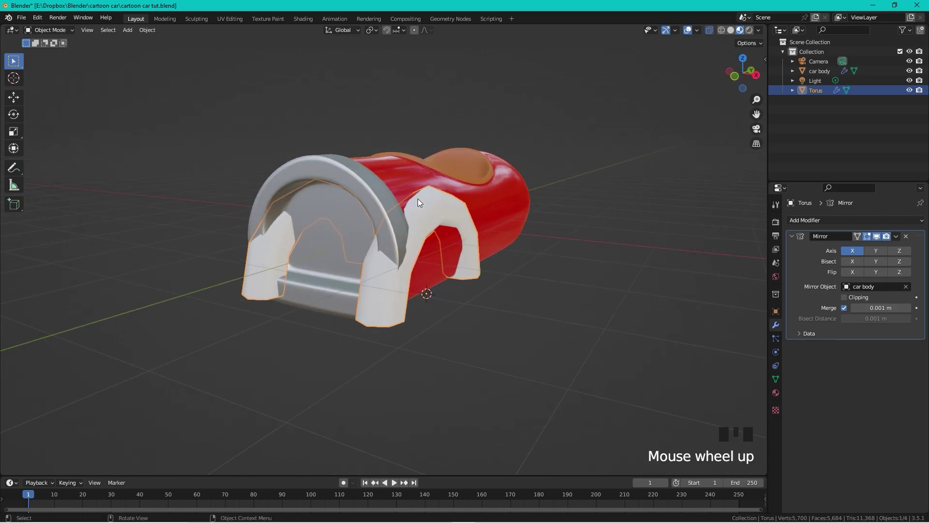
- Move the wheel arch about 0.41 m outward from the car body along the X axis
scroll(466, 221, "down", 1)
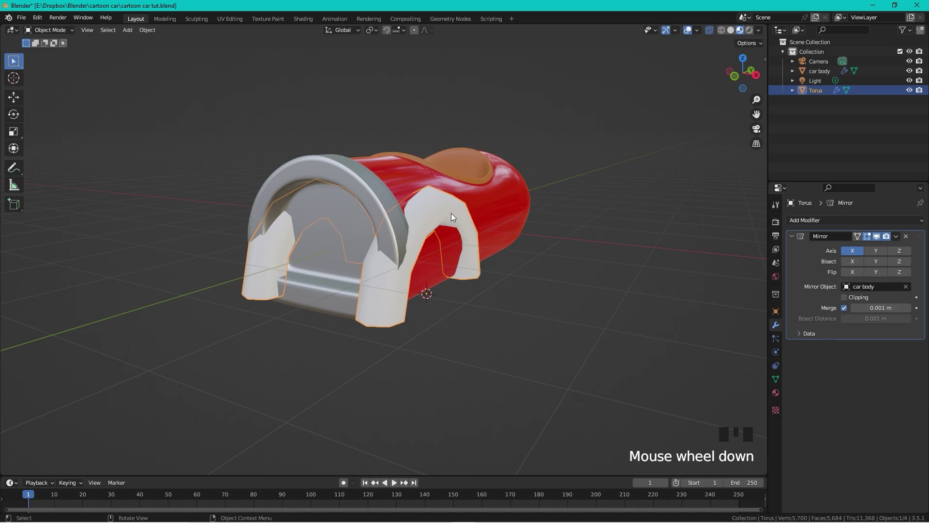
key("g")
key("x")
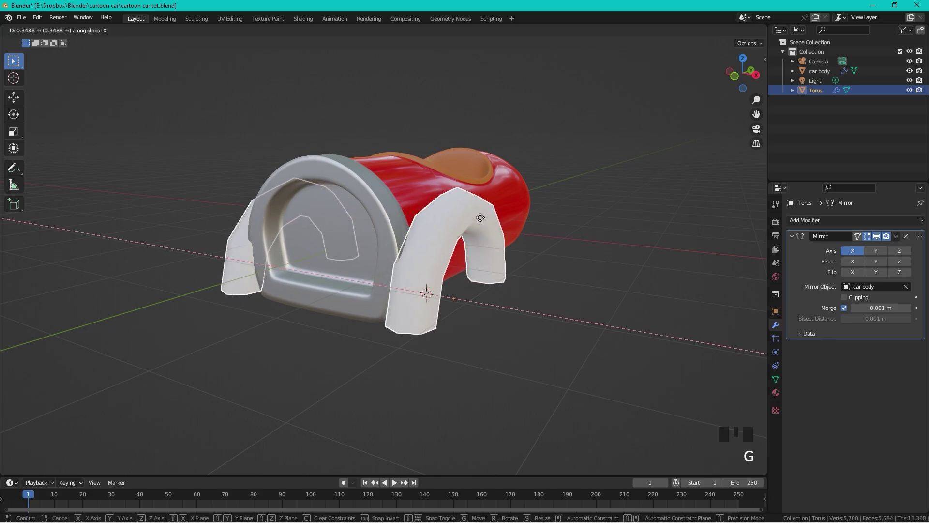
left_click(489, 220)
middle_click_drag(491, 222, 431, 205)
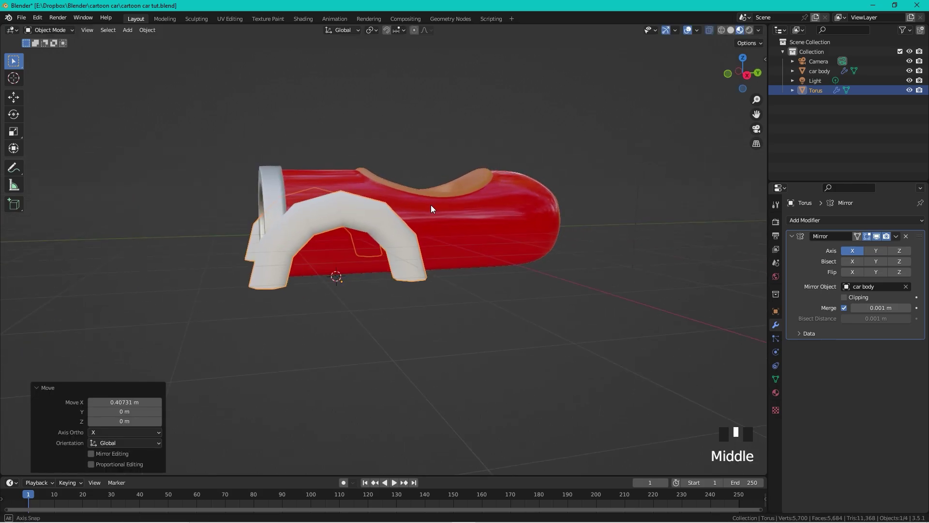
- Scale the wheel arch down uniformly to about 0.75 of its size
scroll(402, 202, "up", 2)
scroll(412, 197, "down", 1)
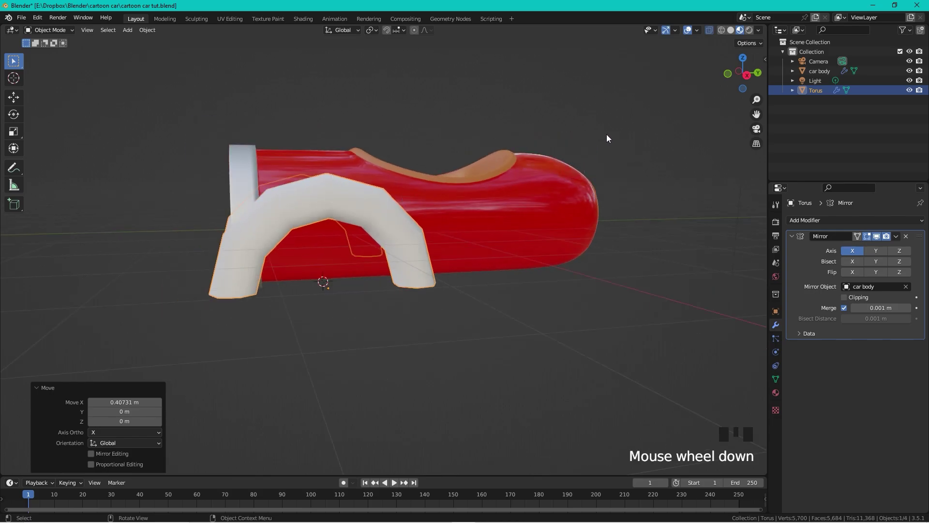
key("s")
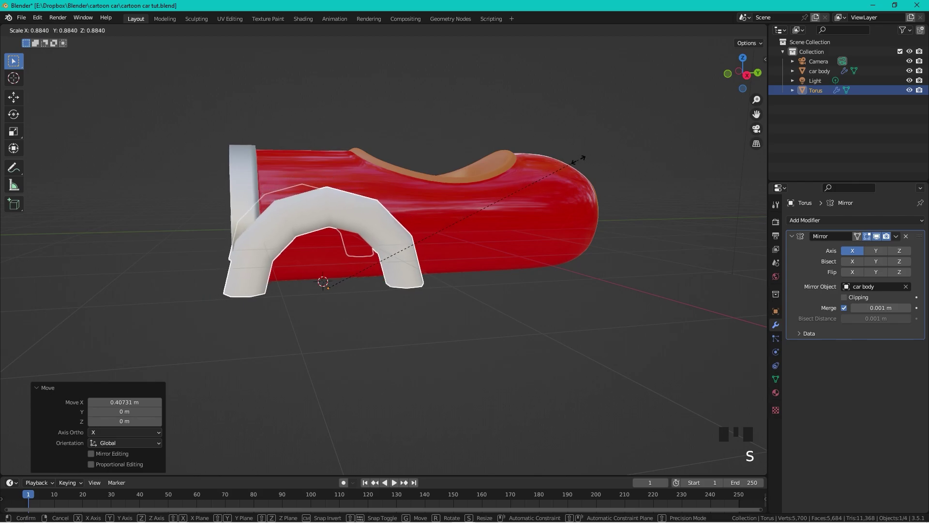
left_click(540, 178)
middle_click_drag(464, 197, 432, 250)
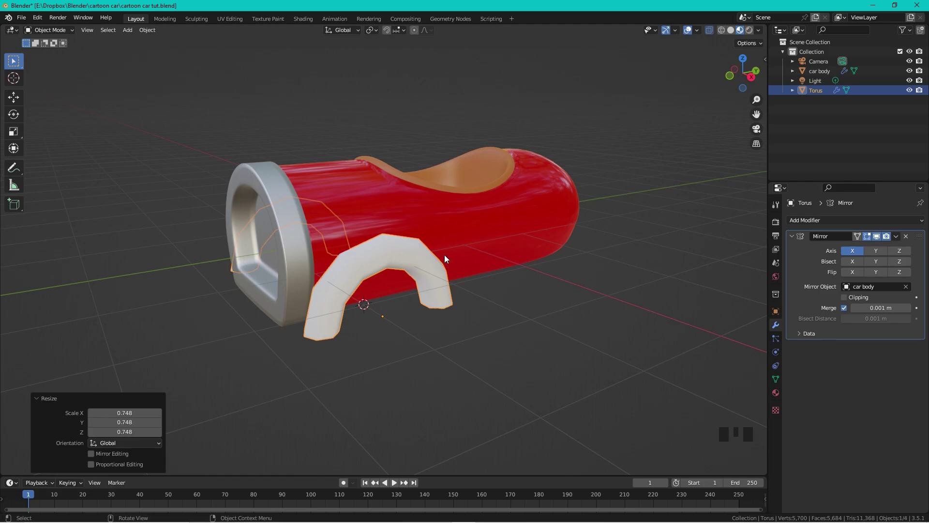
- Widen the wheel arch along the X axis by a factor of about 2.33
key("s")
key("x")
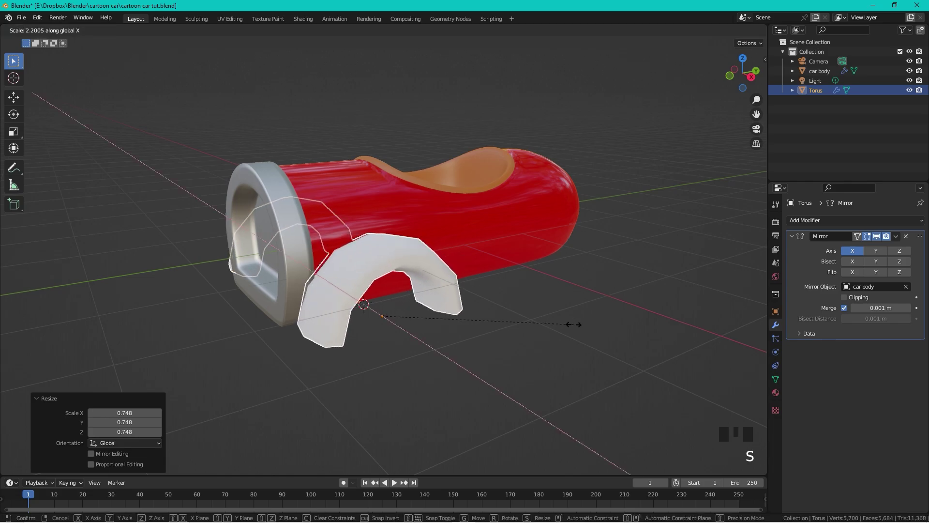
left_click(583, 323)
- Move the widened wheel arch about 0.08 m further outward along the X axis, and deselect it
middle_click_drag(477, 269, 512, 262)
key("g")
key("x")
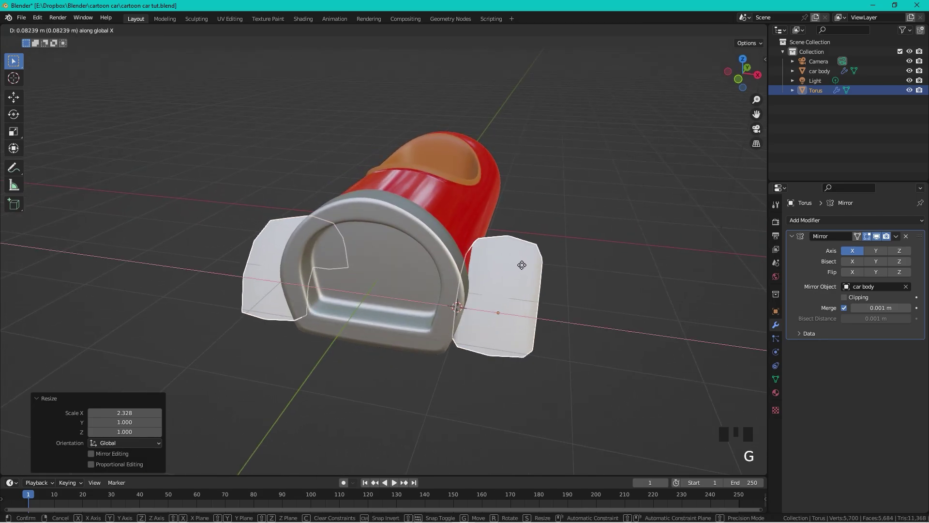
left_click(520, 264)
left_click(646, 286)
- Add a Subdivision Surface modifier to the wheel arch with 2 viewport levels
middle_click_drag(646, 285, 571, 270)
scroll(390, 233, "up", 2)
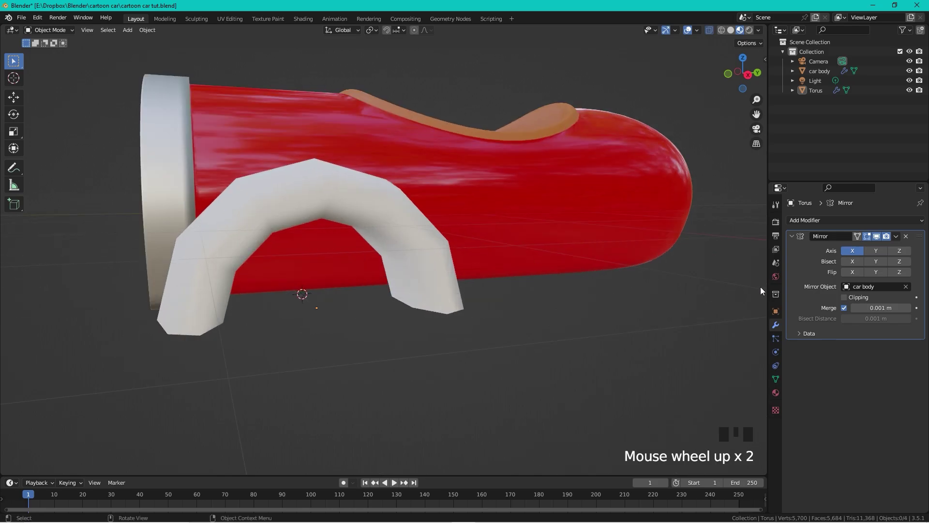
left_click(818, 219)
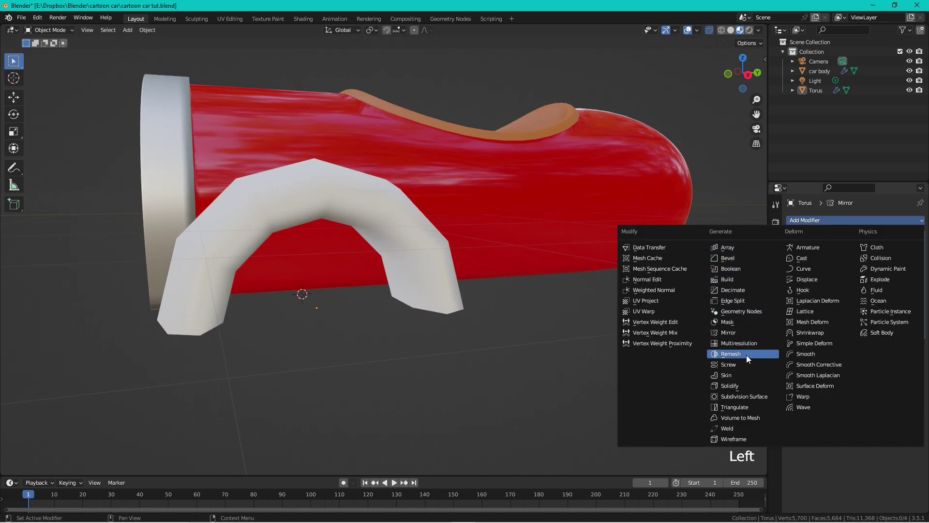
left_click(748, 396)
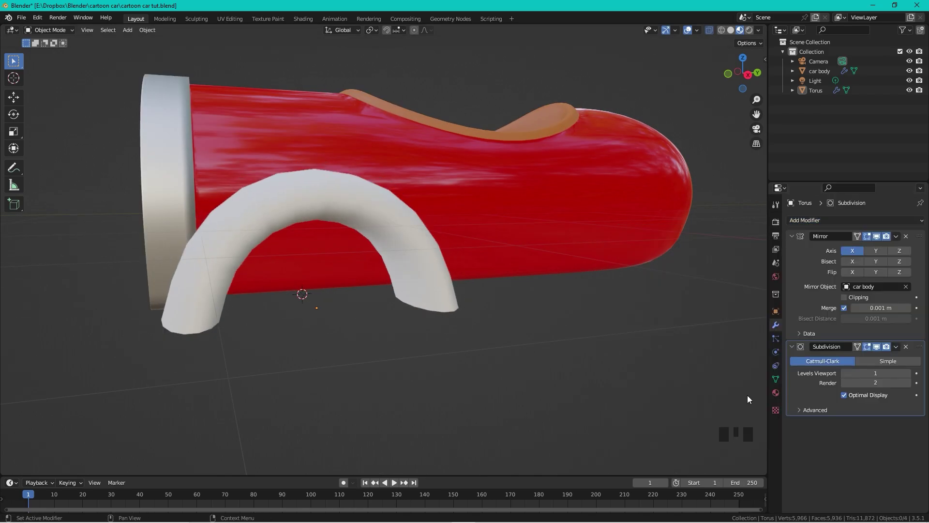
left_click(908, 374)
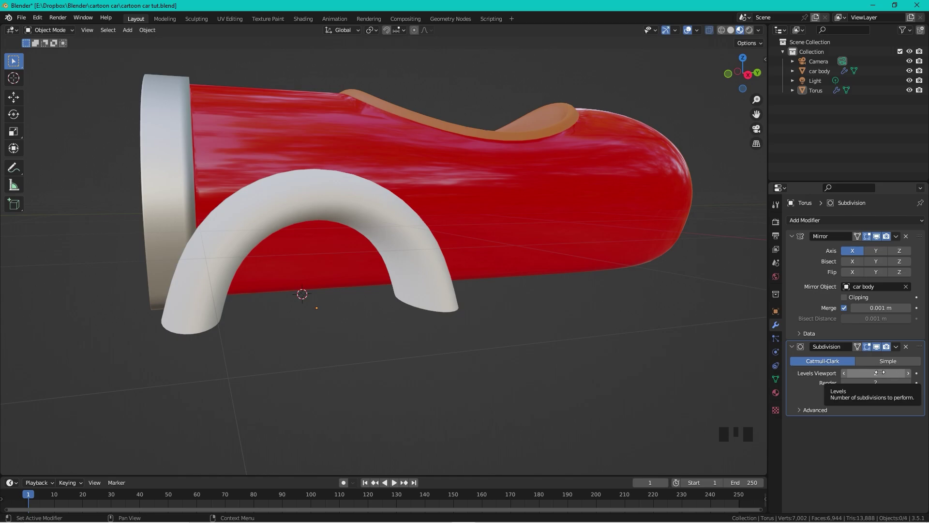
- Delete the three face loops on the underside of the wheel arch to hollow it out, and return to Object Mode
scroll(405, 219, "down", 2)
mouse_move(405, 219)
middle_mouse_down()
mouse_move(303, 223)
mouse_move(416, 202)
mouse_move(404, 224)
middle_mouse_up()
scroll(404, 225, "up", 3)
scroll(422, 240, "down", 1)
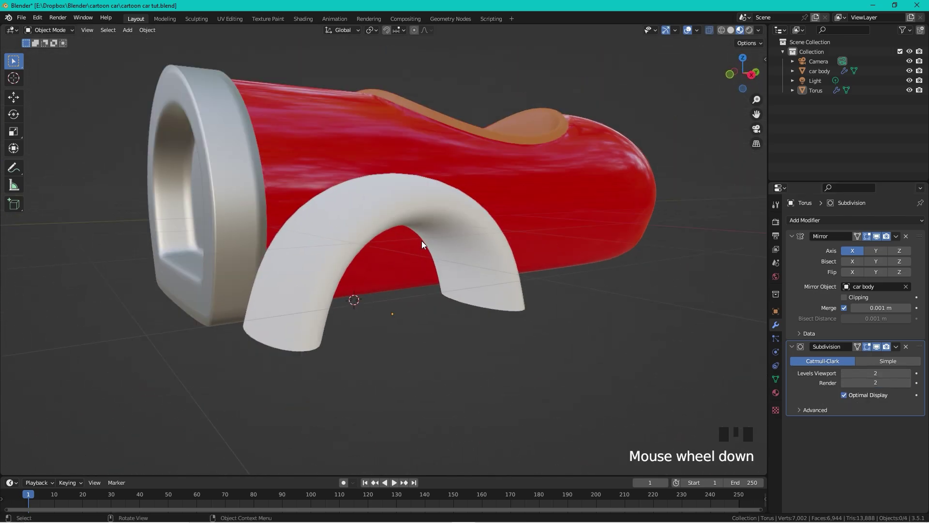
left_click(427, 202)
key("Tab")
key("3")
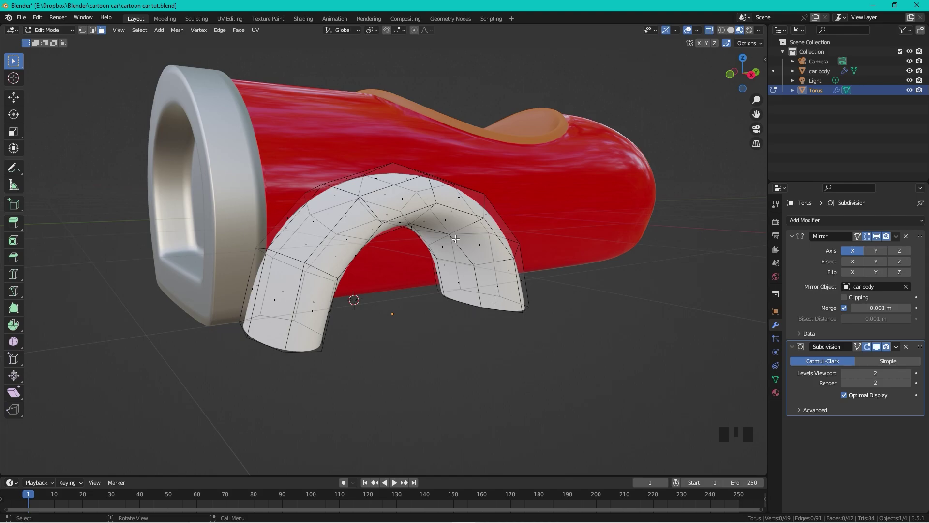
left_click(503, 312, "alt")
left_click(502, 312, "alt")
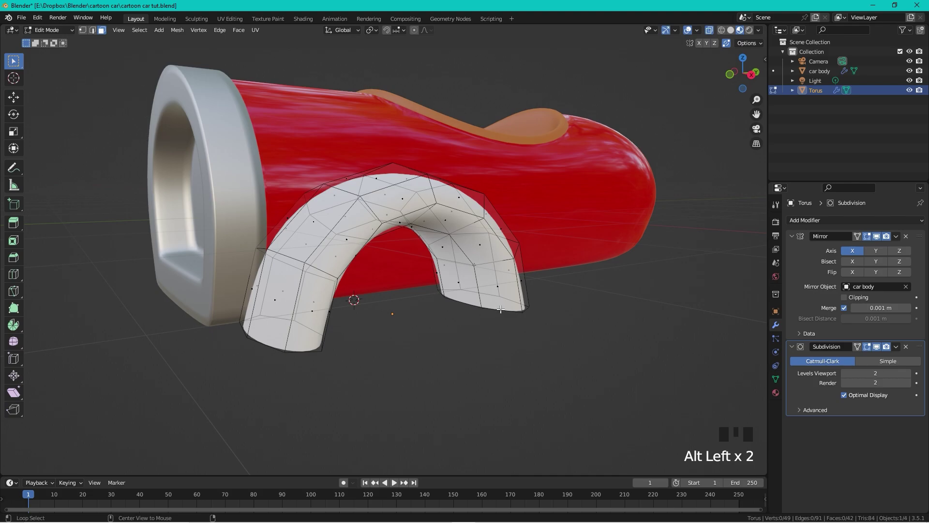
left_click(490, 263, "alt")
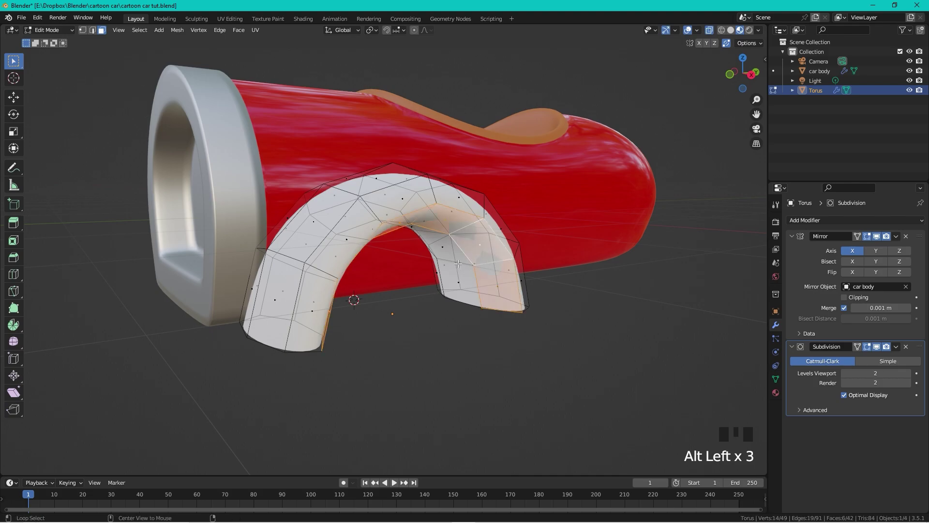
middle_click_drag(461, 264, 496, 231)
left_click(466, 248, "alt+shift")
scroll(491, 216, "up", 2)
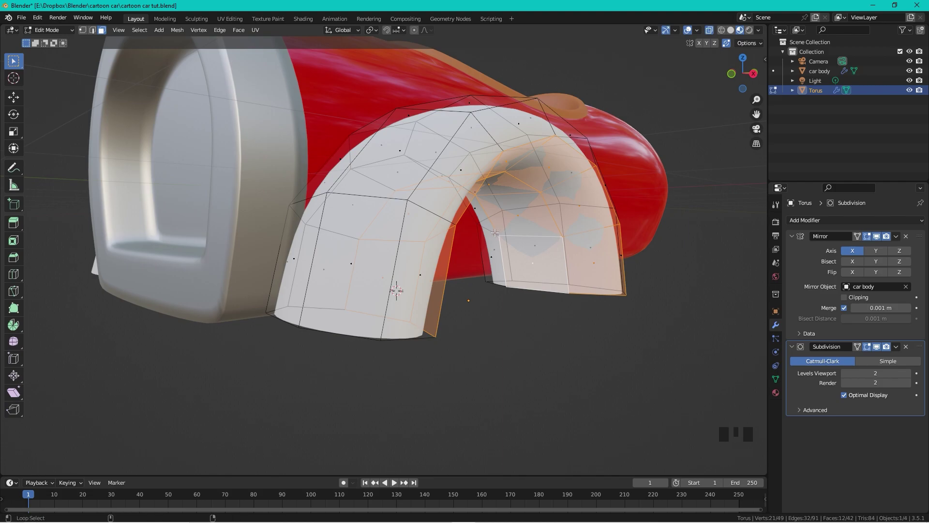
left_click(495, 233, "alt+shift")
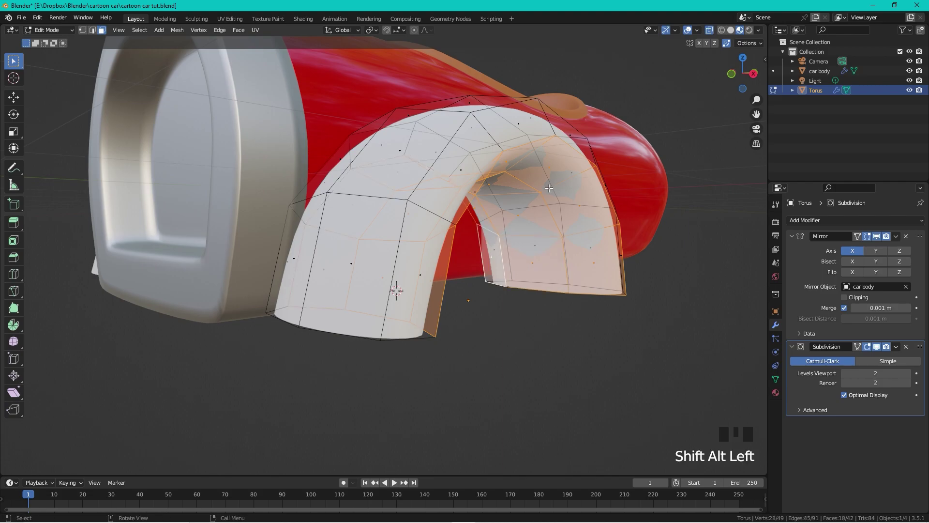
key("x")
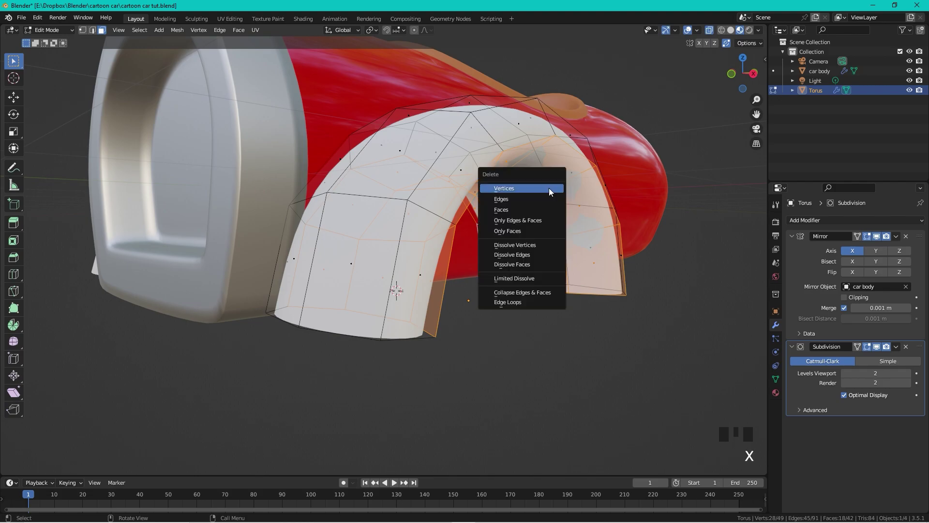
left_click(535, 210)
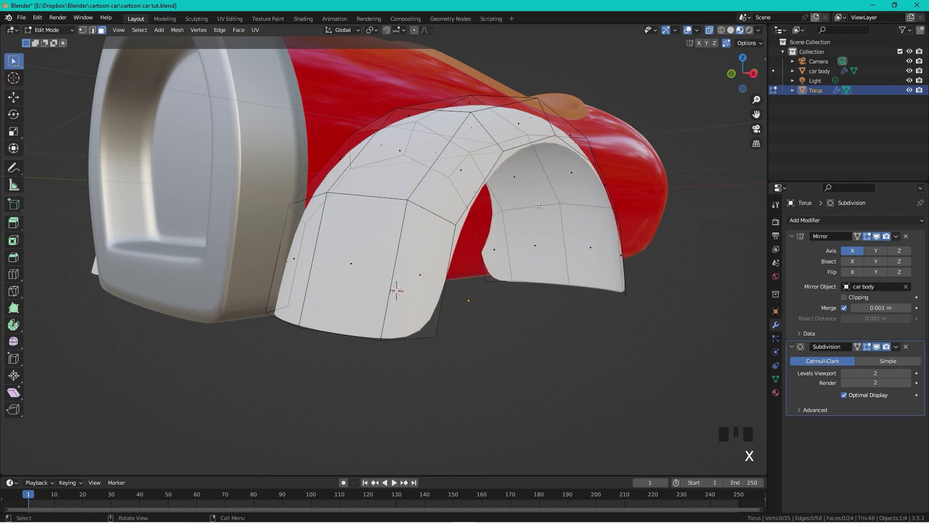
middle_click_drag(570, 194, 543, 194)
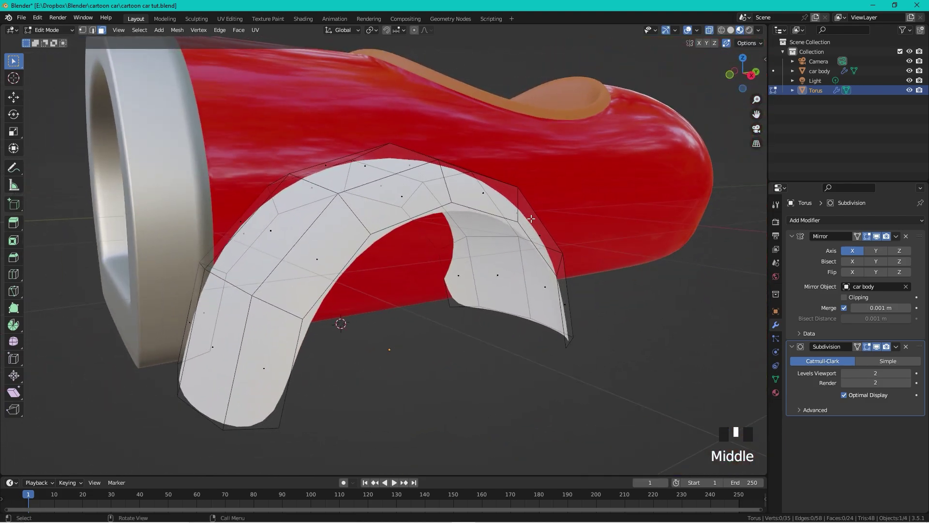
key("Tab")
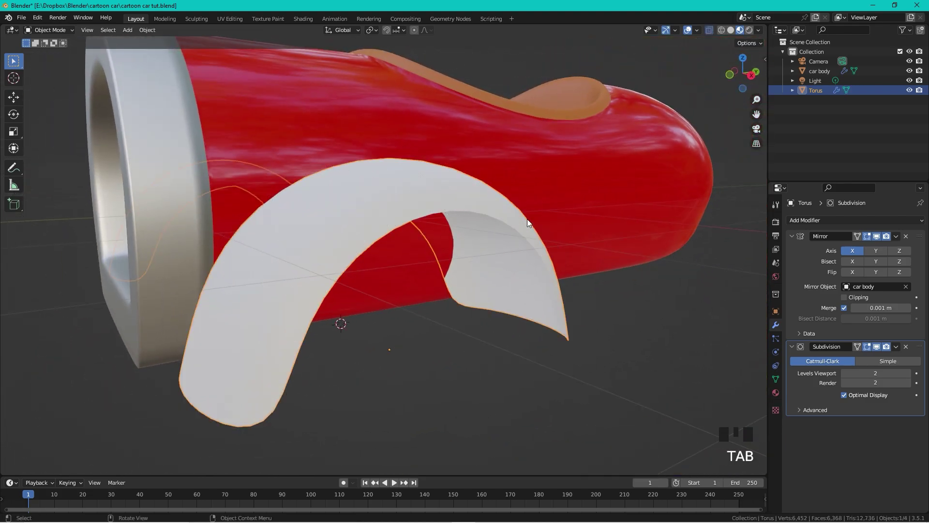
- Add a Solidify modifier to the hollow wheel arch
scroll(455, 213, "down", 2)
middle_click_drag(455, 213, 480, 187)
scroll(542, 171, "up", 2)
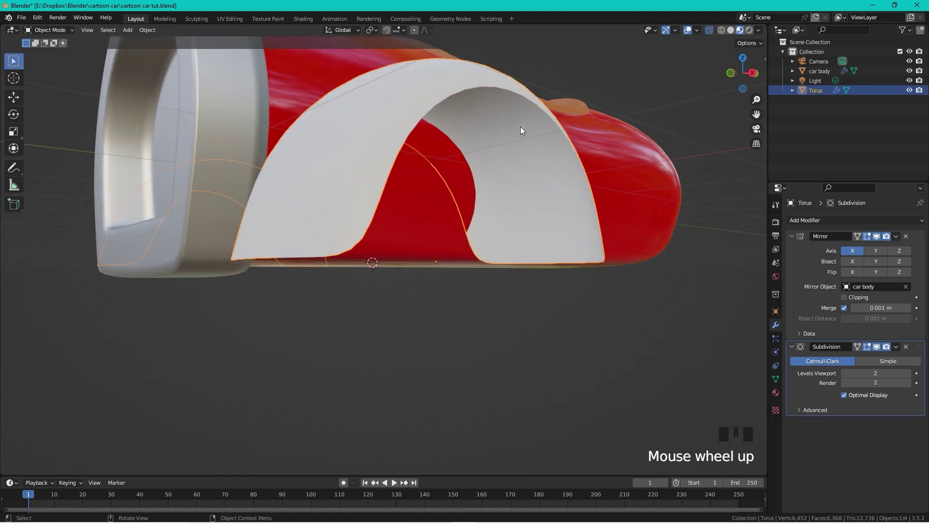
middle_click_drag(520, 126, 501, 160)
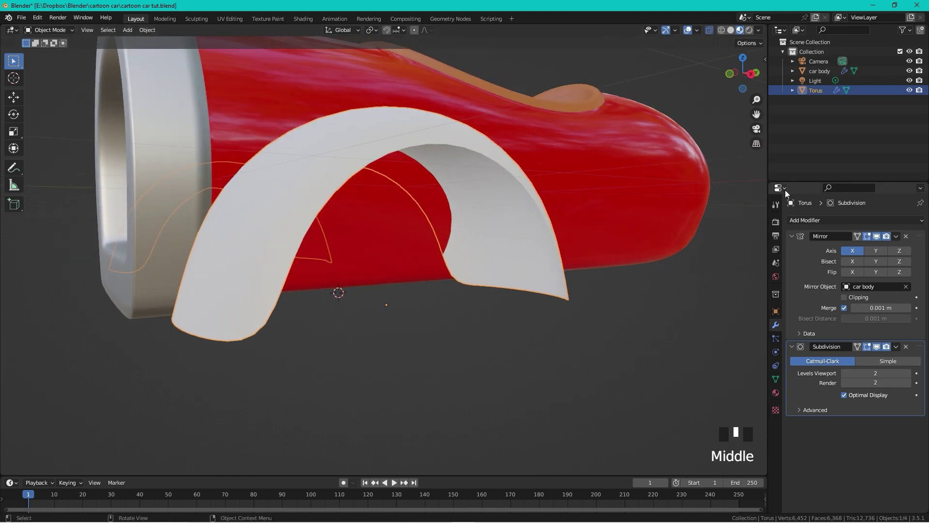
left_click(835, 219)
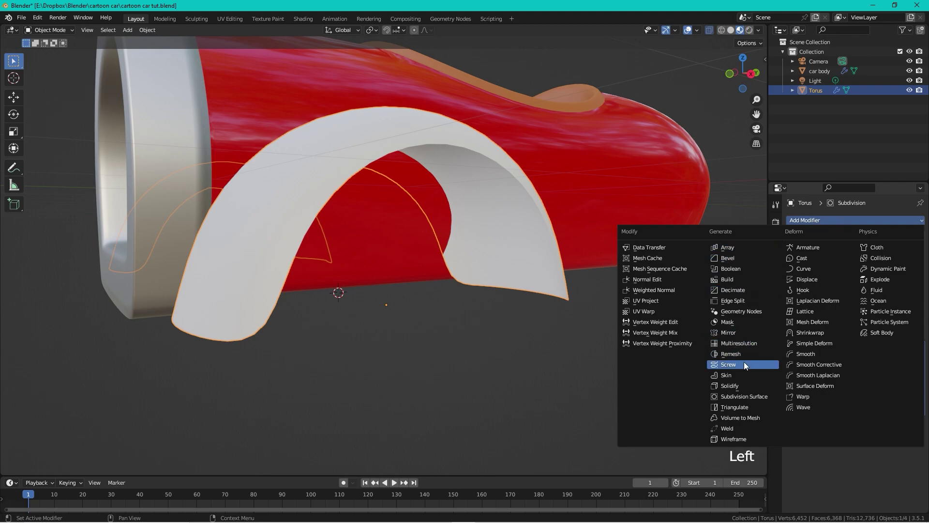
left_click(736, 384)
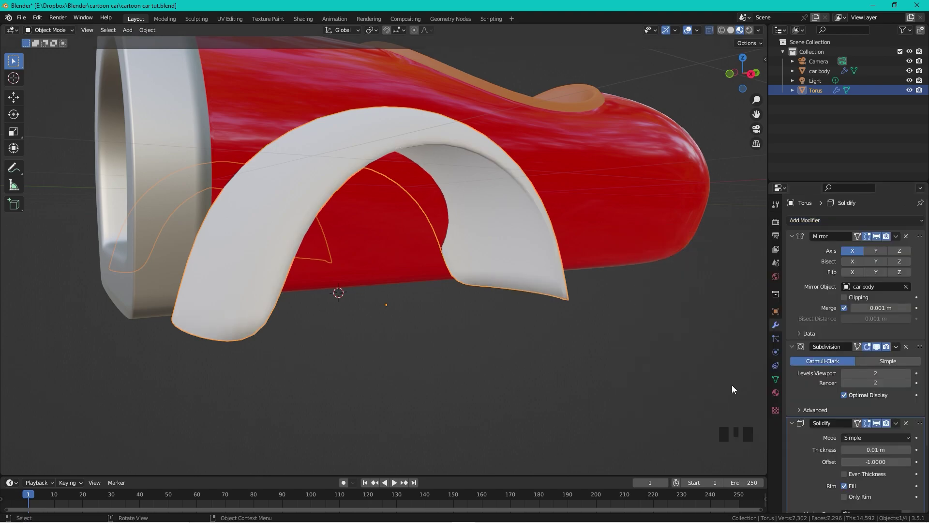
- Try a different Solidify thickness on the wheel arch, and undo the change
middle_click_drag(562, 228, 531, 176)
scroll(566, 129, "up", 2)
scroll(563, 129, "down", 1)
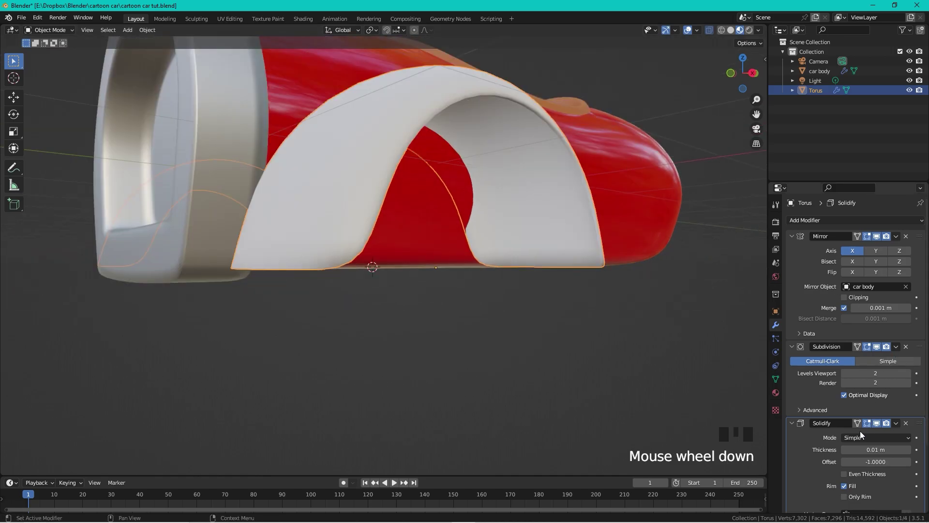
left_click_drag(864, 450, 822, 450)
key("ctrl+z")
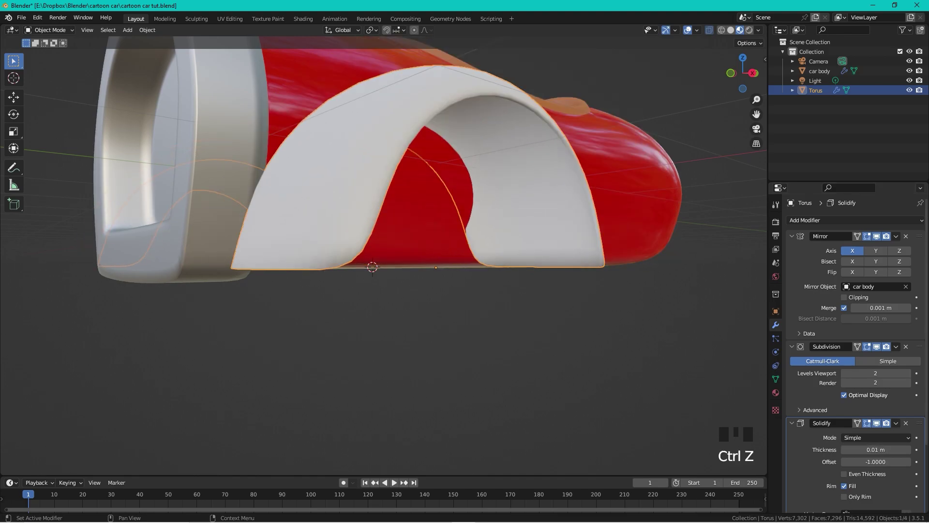
- In side view, move the wheel arch about 0.28 m along positive Y and 0.1 m down
left_click(649, 272)
scroll(633, 195, "down", 2)
middle_click_drag(566, 131, 520, 157)
middle_click_drag(333, 229, 313, 206)
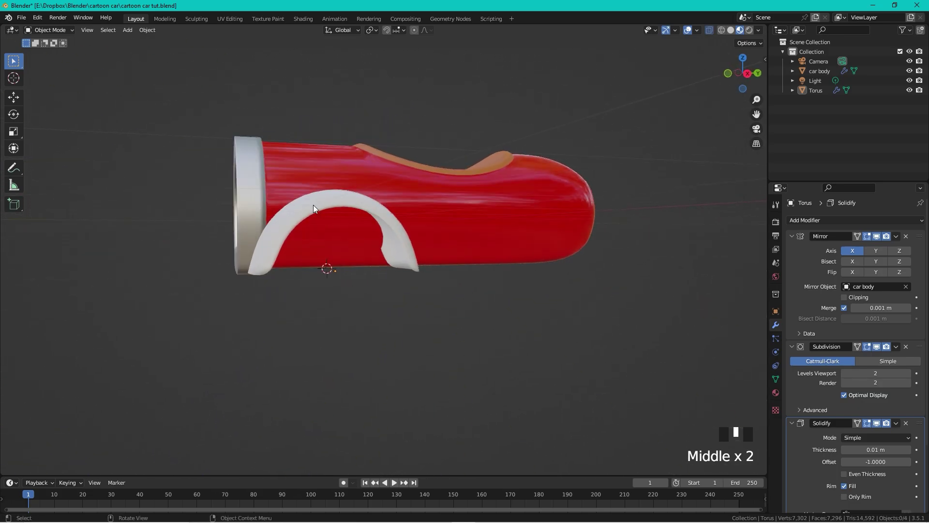
left_click(748, 73)
scroll(304, 187, "up", 2)
middle_click_drag(307, 217, 431, 176, "shift")
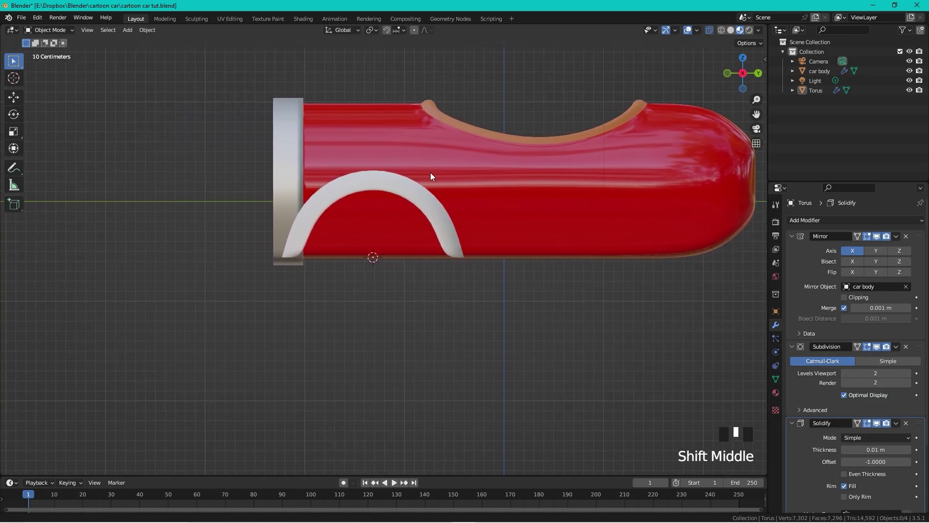
scroll(407, 187, "up", 1)
left_click(416, 169)
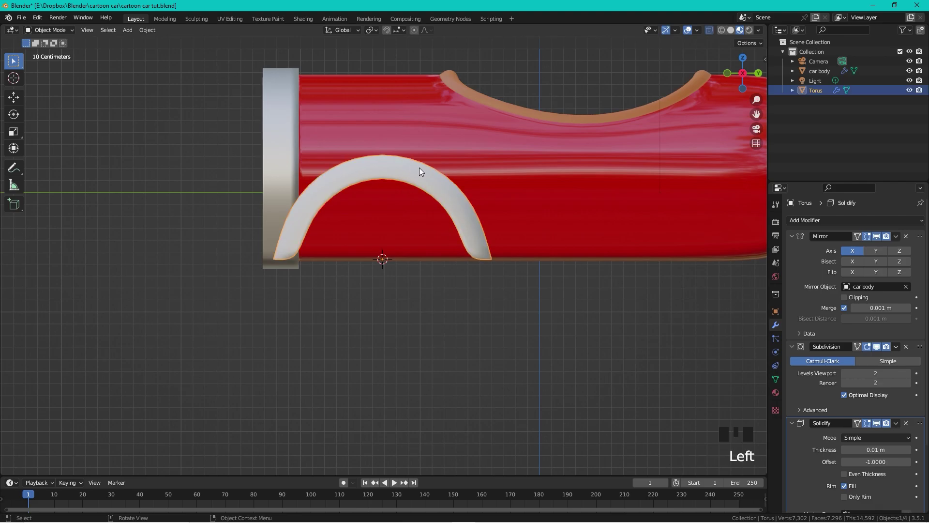
key("g")
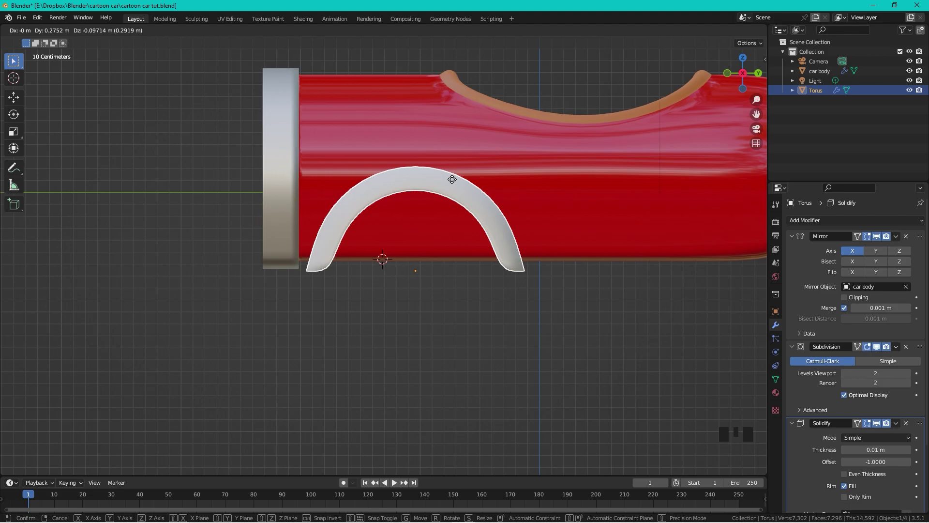
left_click(452, 179)
- Duplicate the whole wheel arch mesh in Edit Mode and place the copy about 3.1 m along positive Y at the car's rear
scroll(457, 181, "down", 4)
middle_click_drag(487, 165, 431, 136, "shift")
scroll(426, 159, "up", 3)
scroll(427, 158, "down", 2)
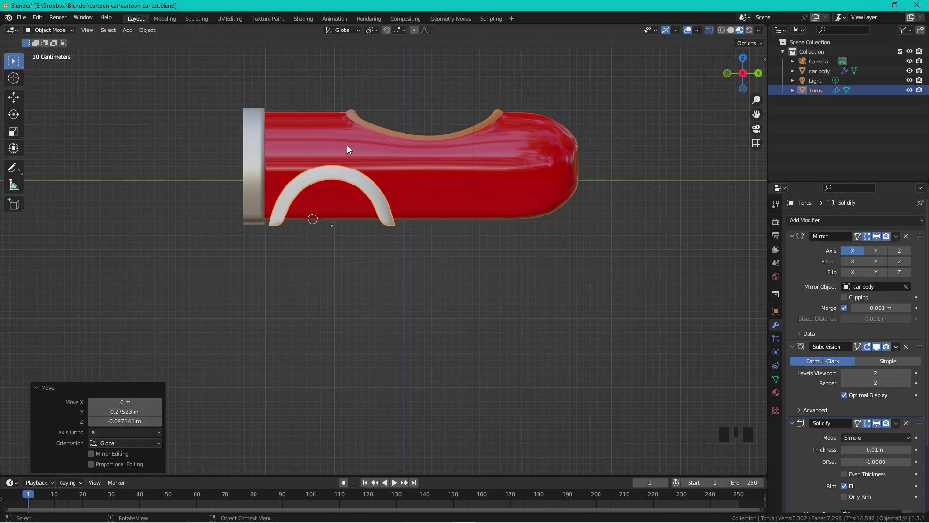
scroll(351, 151, "up", 1)
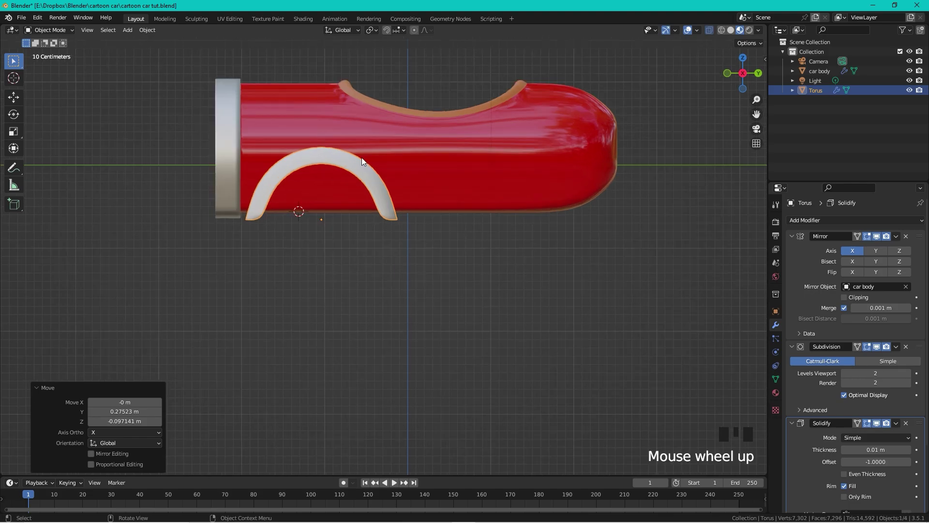
key("Tab")
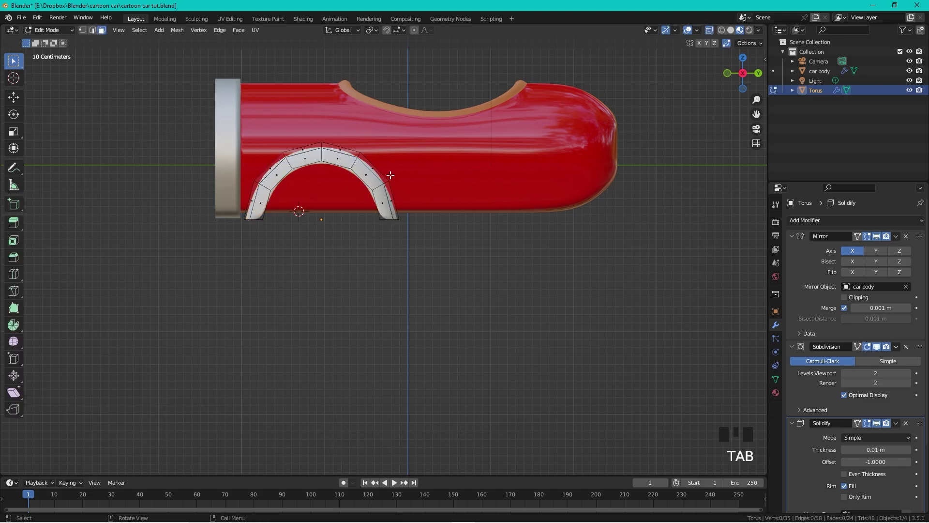
key("a")
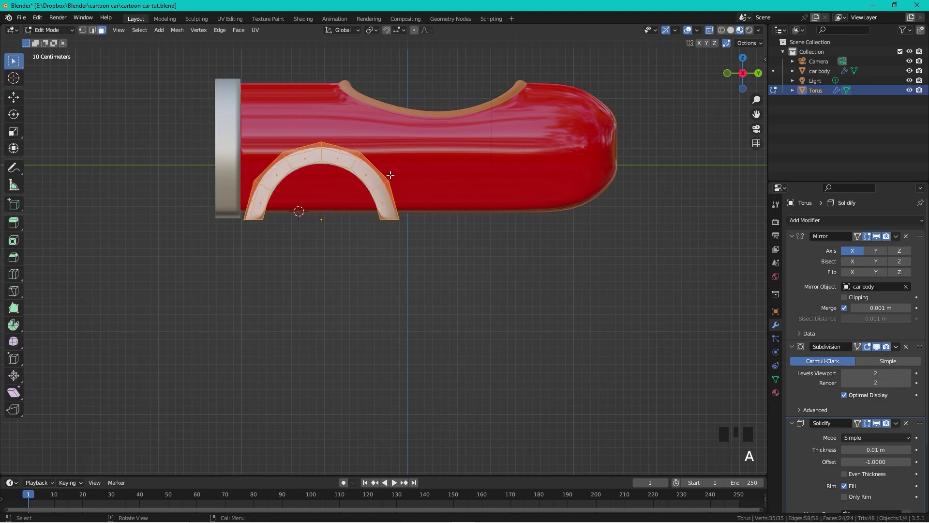
key("shift+d")
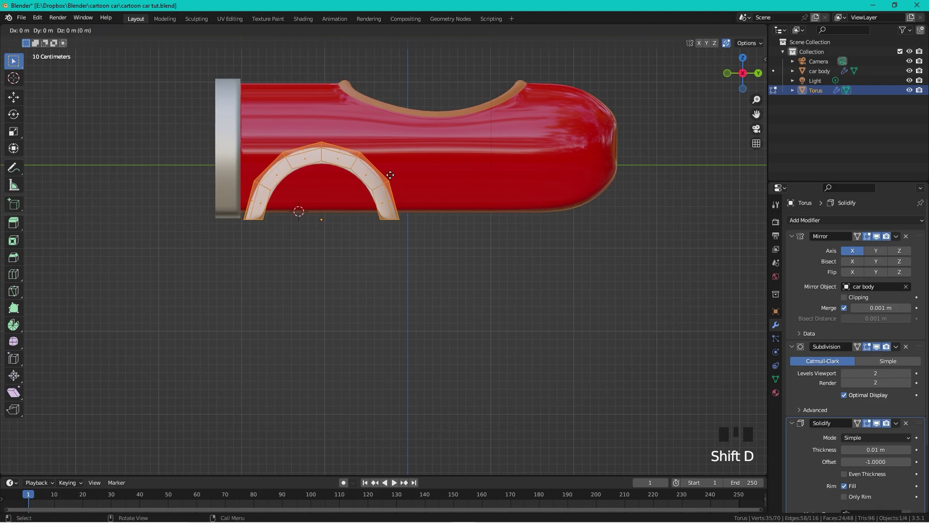
key("y")
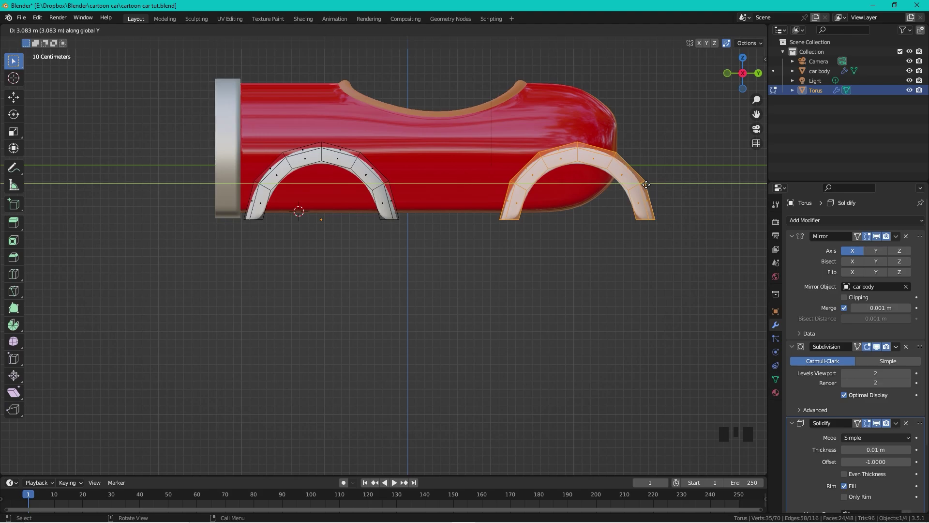
left_click(648, 184)
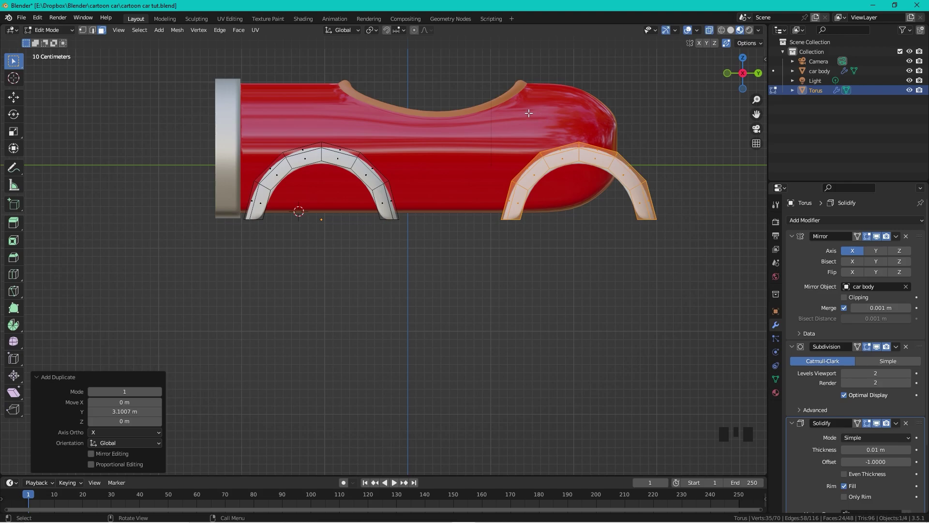
- Delete the vertices forming the lower rearward leg of the duplicated rear wheel arch
key("1")
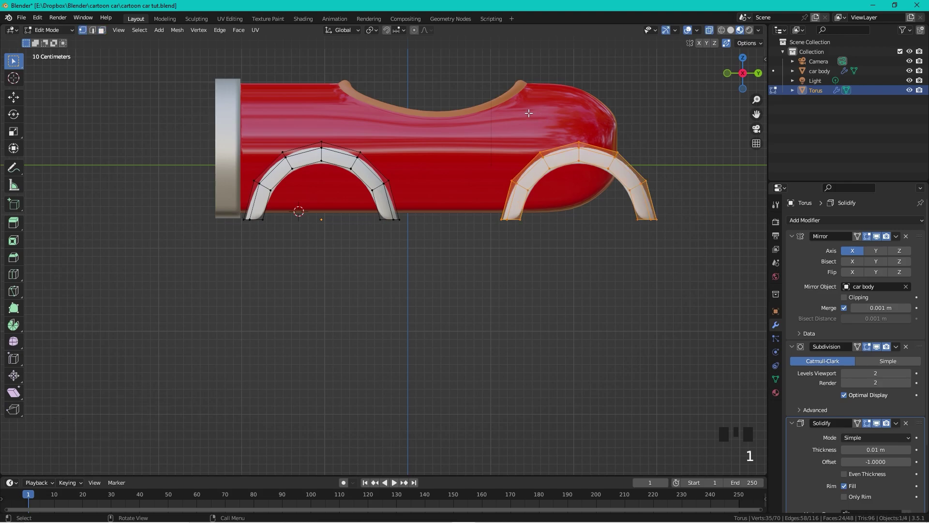
left_click(461, 191)
left_click_drag(671, 170, 621, 229)
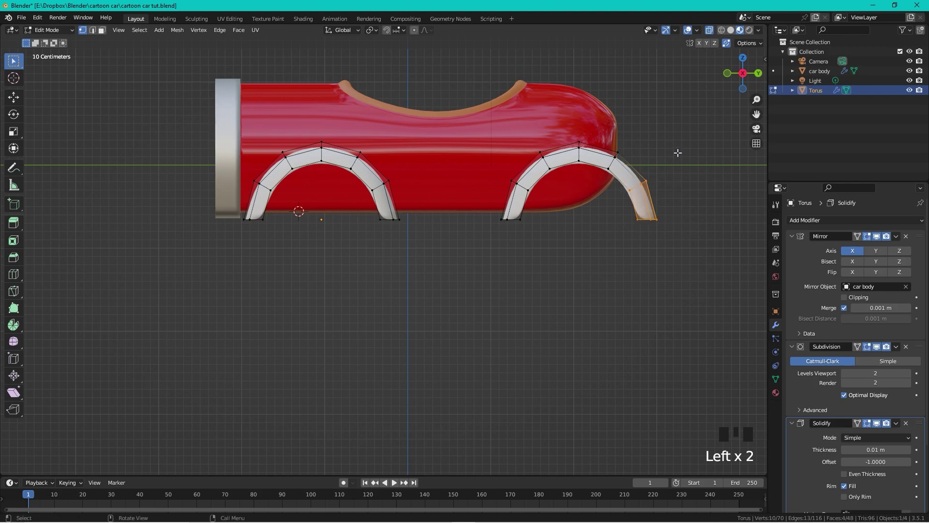
key("x")
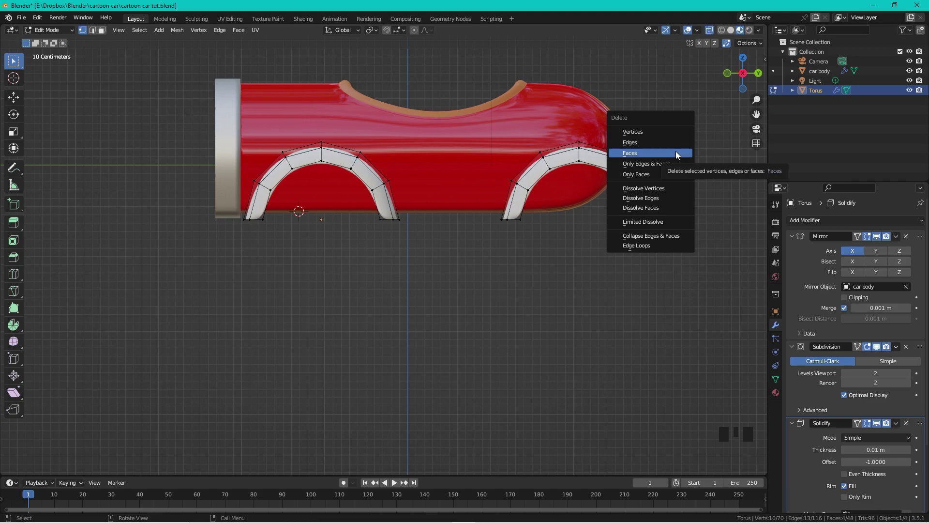
left_click(660, 132)
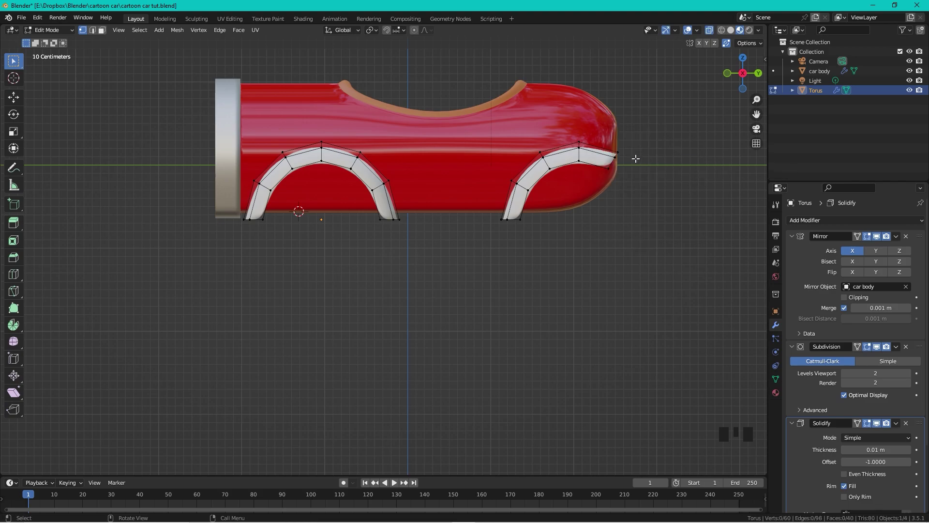
- Move the vertices at the rear arch's cut end about 0.16 m along positive Y
left_click_drag(629, 146, 593, 187)
key("g")
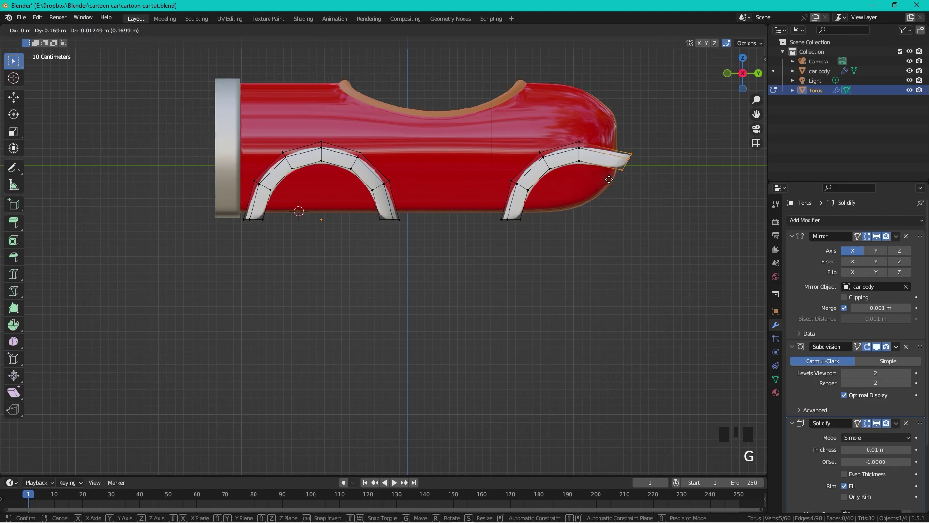
left_click(609, 178)
- Delete the vertices forming the lower forward leg of the front wheel arch
middle_click_drag(451, 220, 534, 192, "shift")
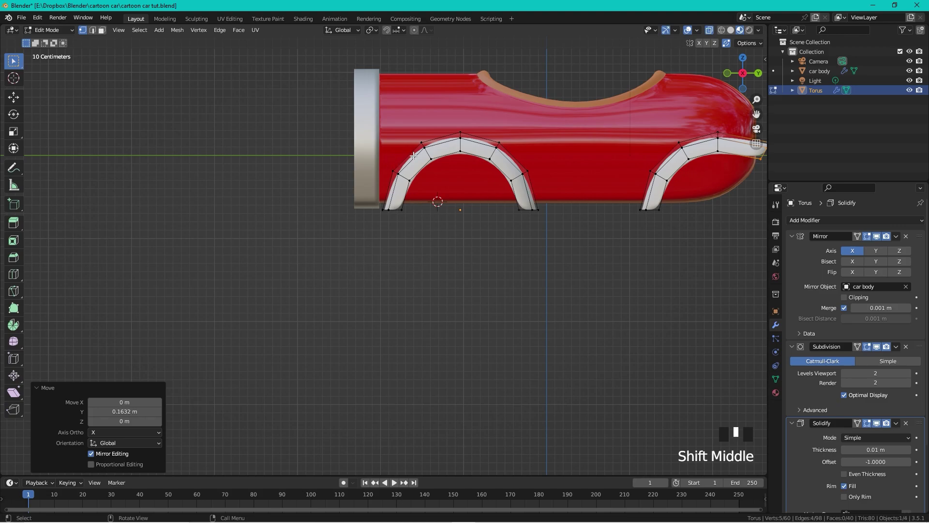
left_click_drag(433, 168, 344, 221)
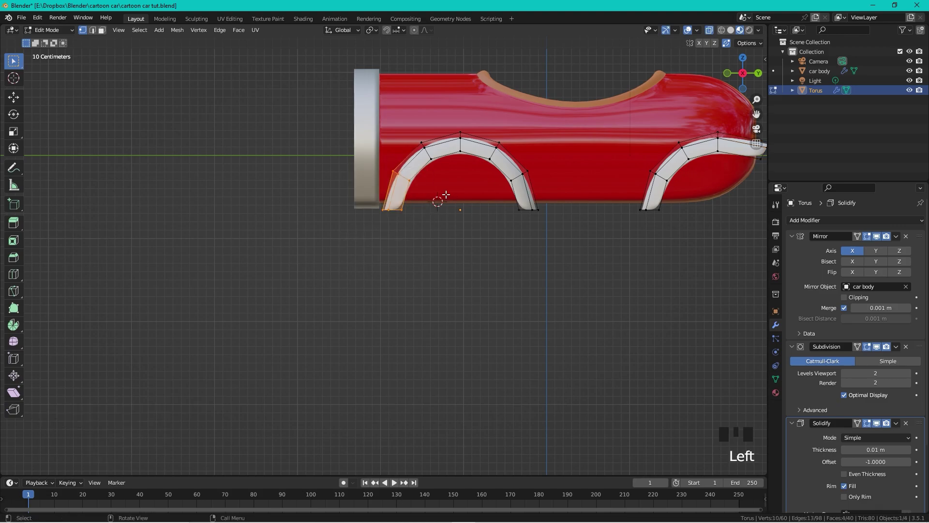
key("x")
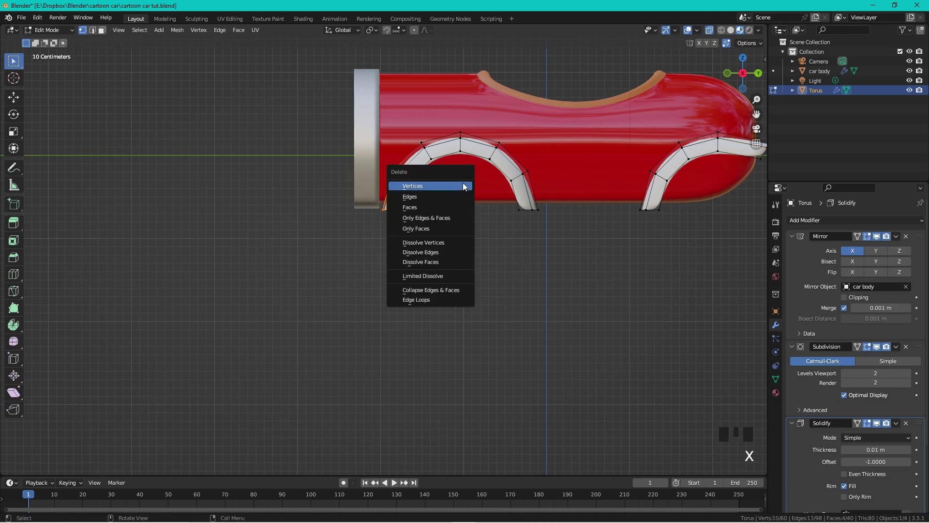
left_click(463, 182)
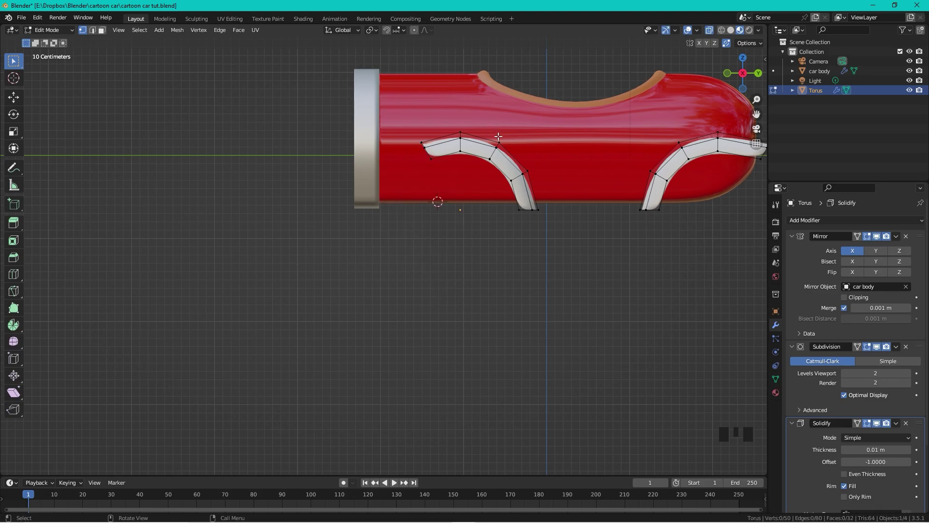
- Move the bottom vertices of the front arch's remaining leg slightly along positive Y, and leave Edit Mode
left_click_drag(565, 201, 494, 230)
key("g")
key("y")
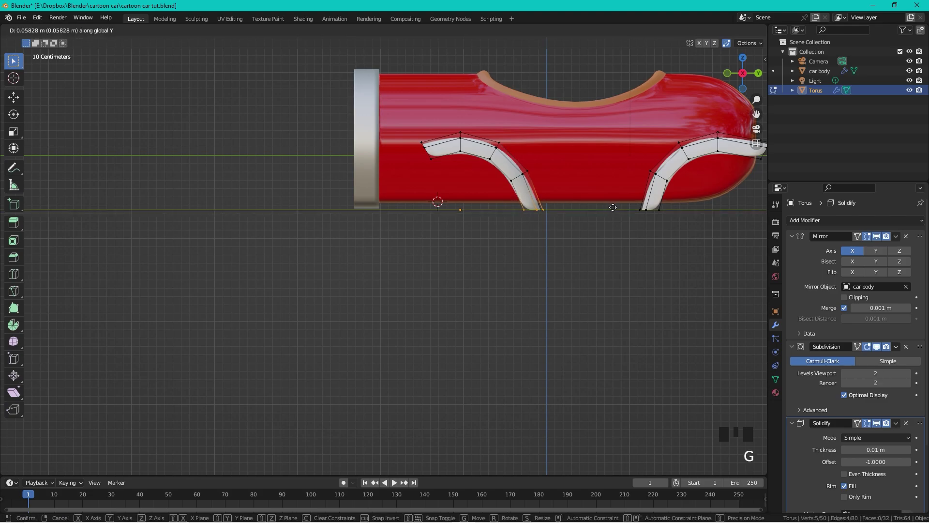
left_click(617, 208)
key("Tab")
middle_click_drag(621, 219, 575, 191)
scroll(571, 208, "up", 3)
- In top view, move the outer edge vertices of both wheel arches about 0.22 m along positive X, and return to Object Mode
key("Tab")
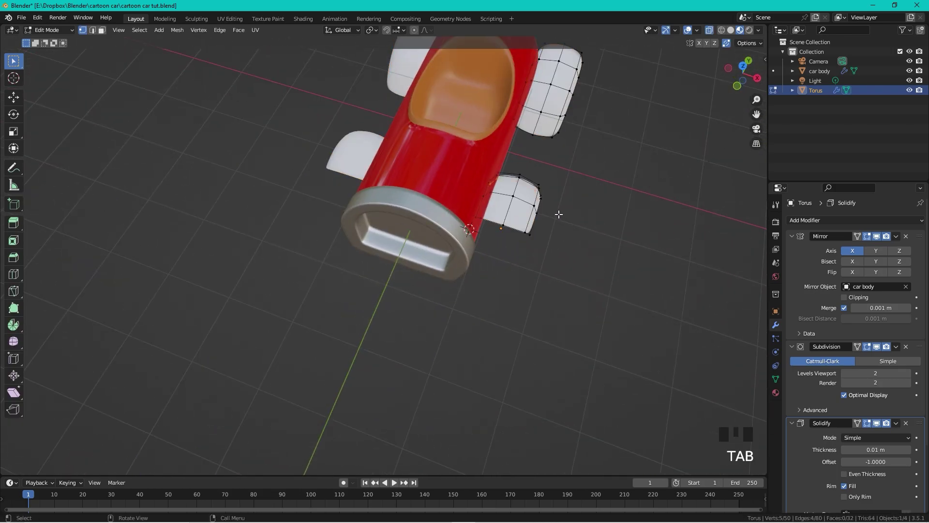
left_click_drag(561, 174, 607, 197)
left_click(743, 67)
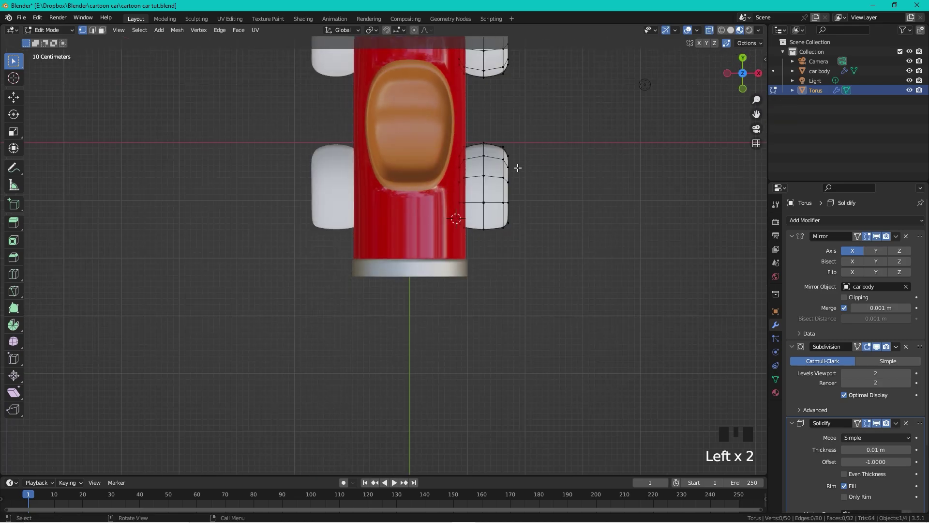
scroll(518, 167, "down", 3)
left_click_drag(487, 66, 451, 265)
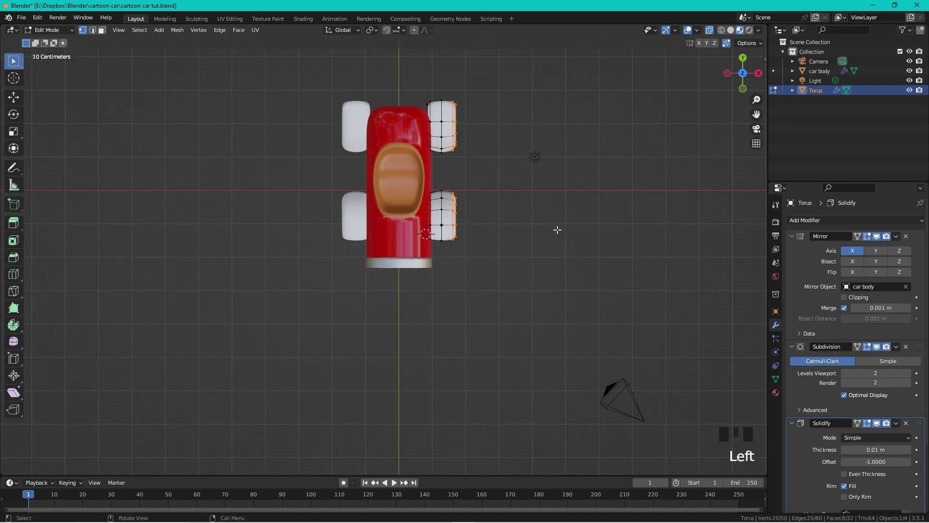
key("g")
key("x")
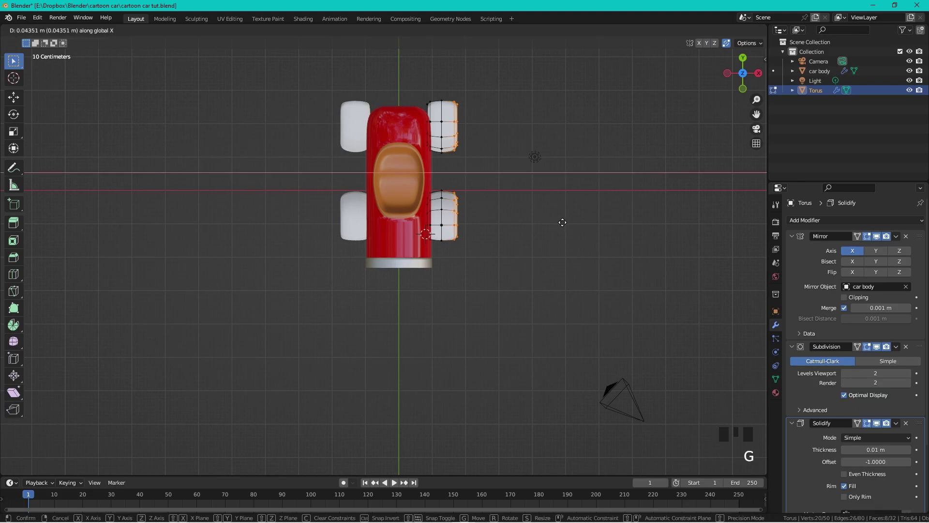
left_click(568, 225)
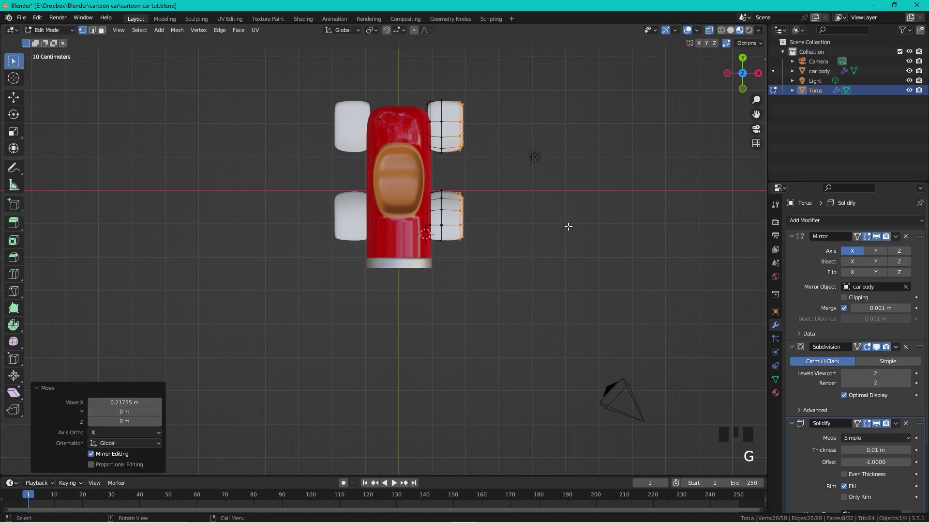
key("Tab")
middle_click_drag(583, 276, 457, 194)
scroll(492, 271, "up", 3)
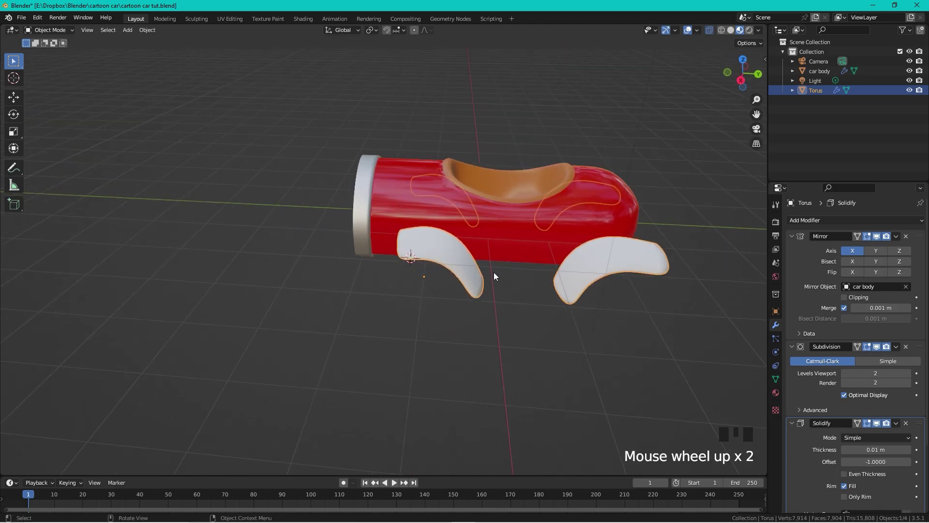
- Assign the existing red car paint material to the wheel arches and deselect them
left_click(776, 392)
left_click(795, 260)
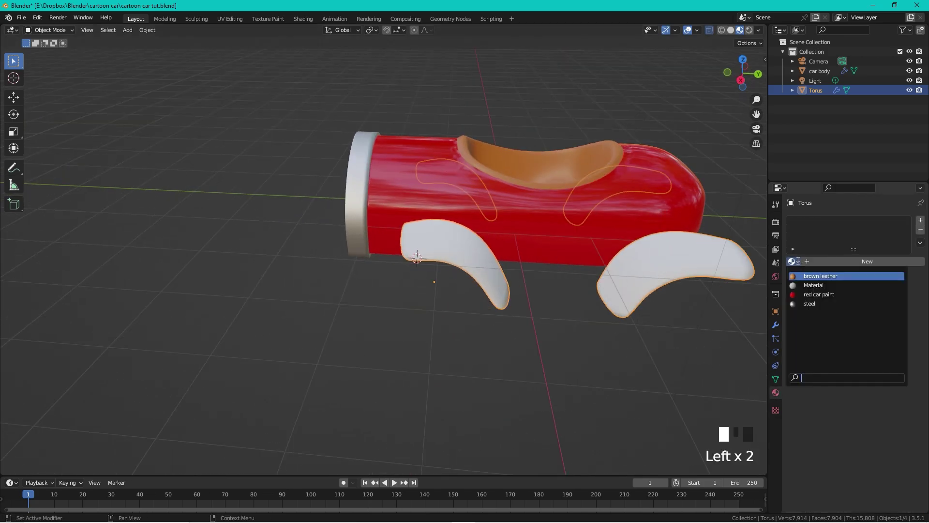
left_click(815, 295)
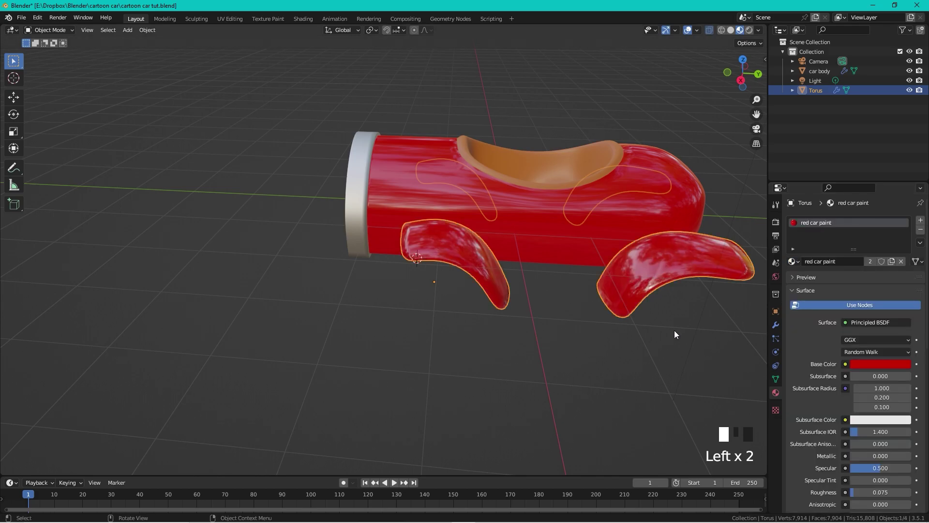
left_click(679, 328)
scroll(660, 315, "down", 2)
mouse_move(660, 315)
middle_mouse_down()
mouse_move(523, 248)
mouse_move(558, 262)
mouse_move(655, 252)
middle_mouse_up()
scroll(636, 225, "up", 2)
middle_click_drag(641, 213, 566, 185, "shift")
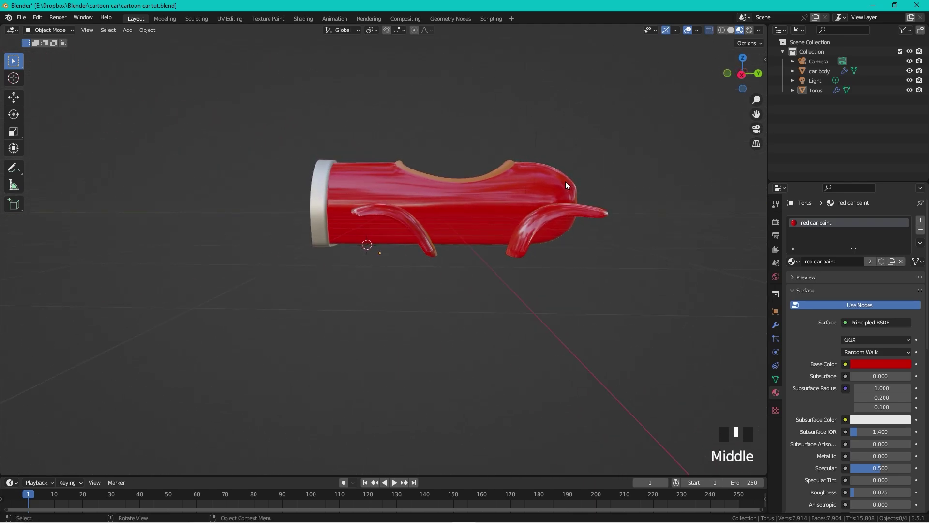
- In side view, add a torus at the 3D cursor for the front wheel and set its Y rotation to 90°
left_click(741, 74)
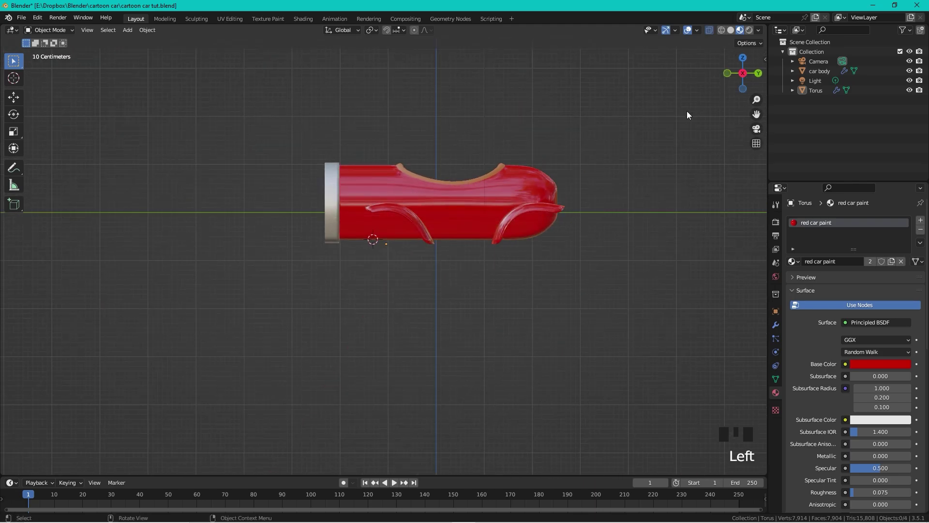
scroll(371, 209, "up", 2)
scroll(370, 209, "up", 3)
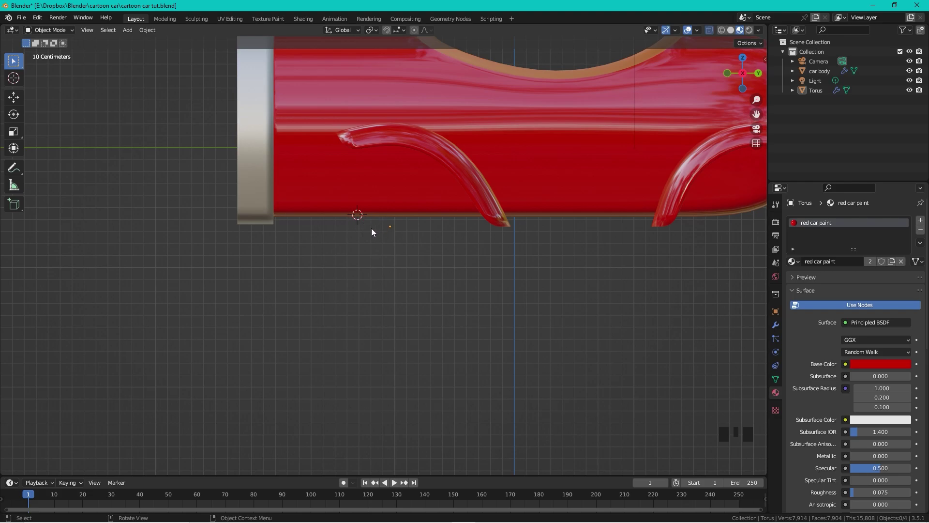
key("shift+a")
mouse_move(372, 232)
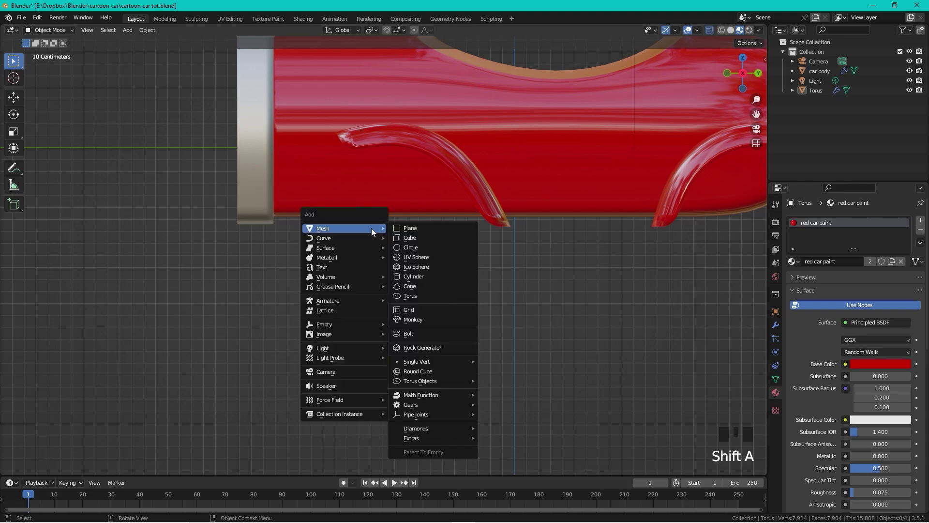
left_click(432, 295)
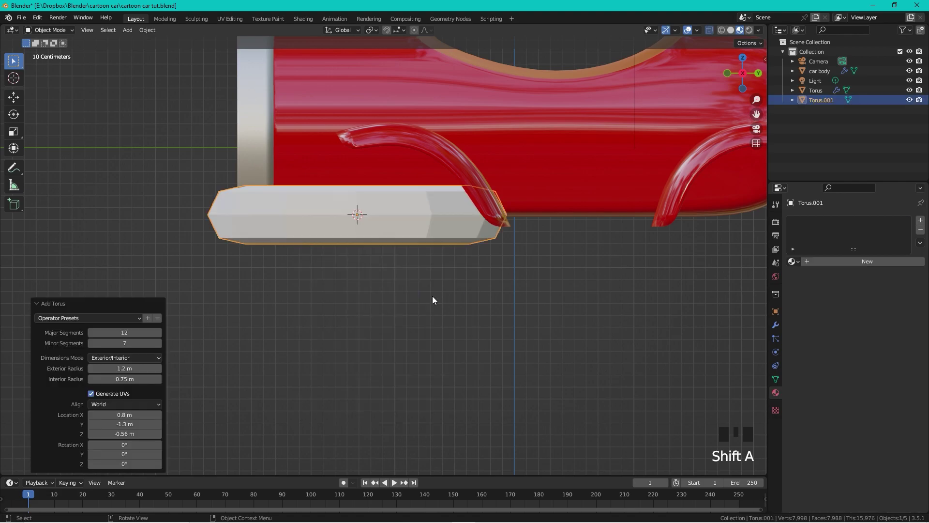
scroll(419, 218, "down", 2)
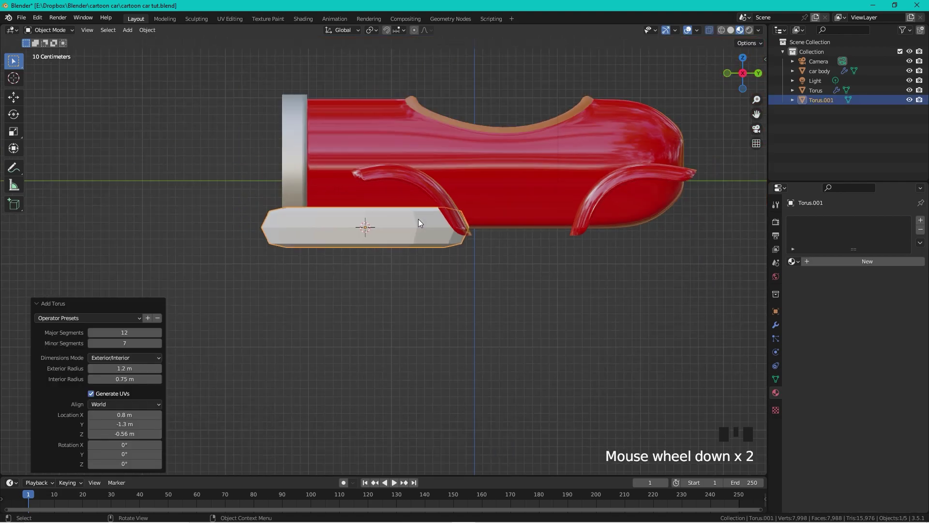
left_click(132, 453)
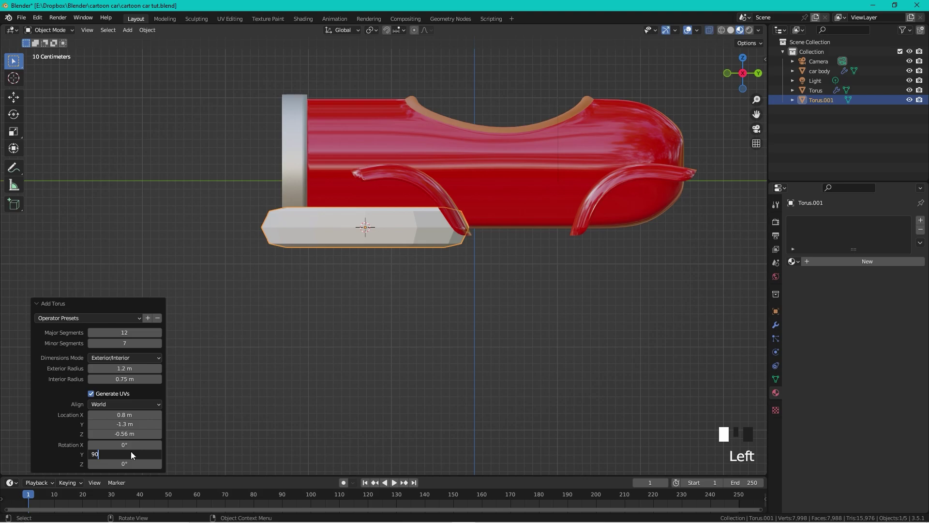
type("90")
key("Return")
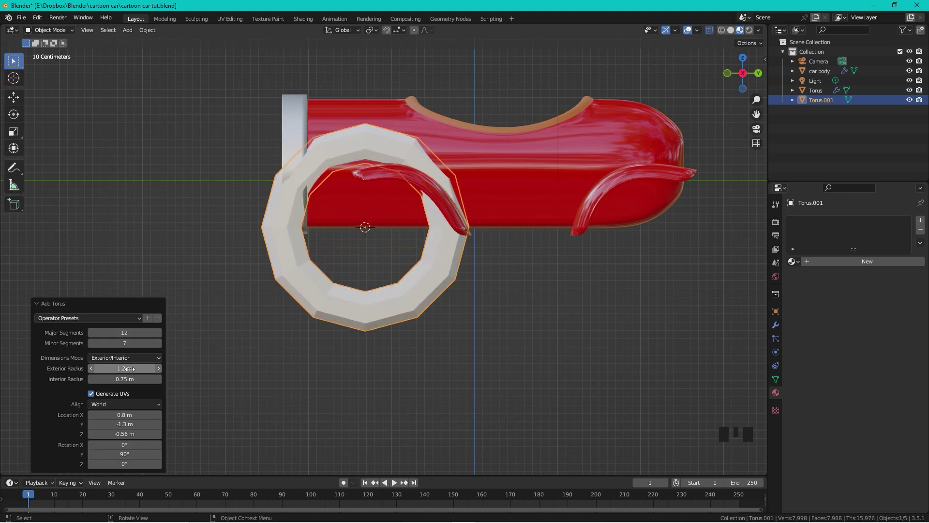
- Set the new torus's exterior radius to 0.79 m and its interior radius to 0.16 m
left_click_drag(131, 368, 110, 380)
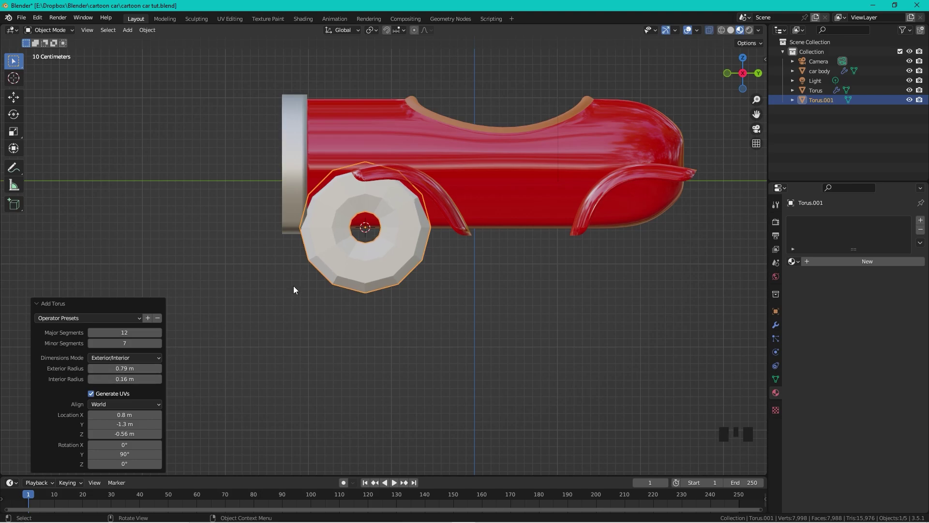
scroll(297, 218, "down", 2)
middle_click_drag(297, 219, 327, 226)
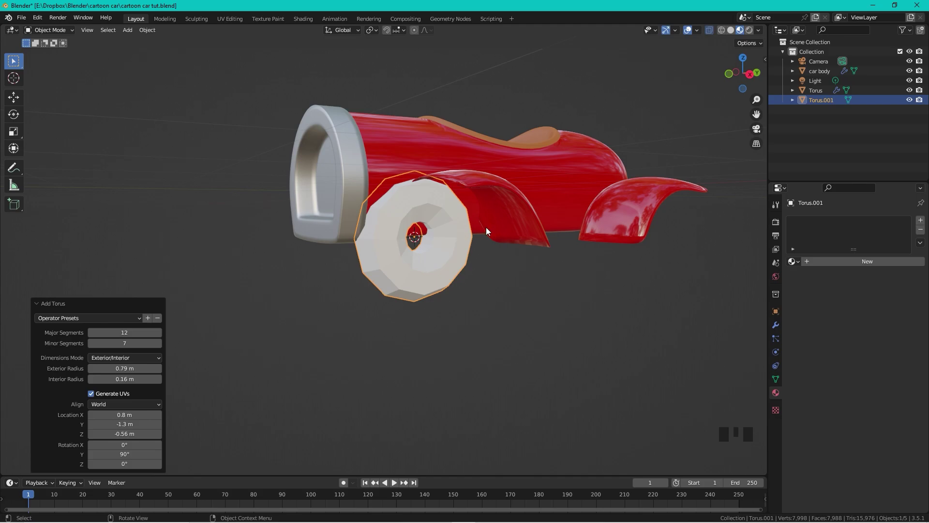
- Move the torus about 1.05 m along X, and in front view move it back about 0.44 m to sit beneath the front wheel arch
key("g")
key("x")
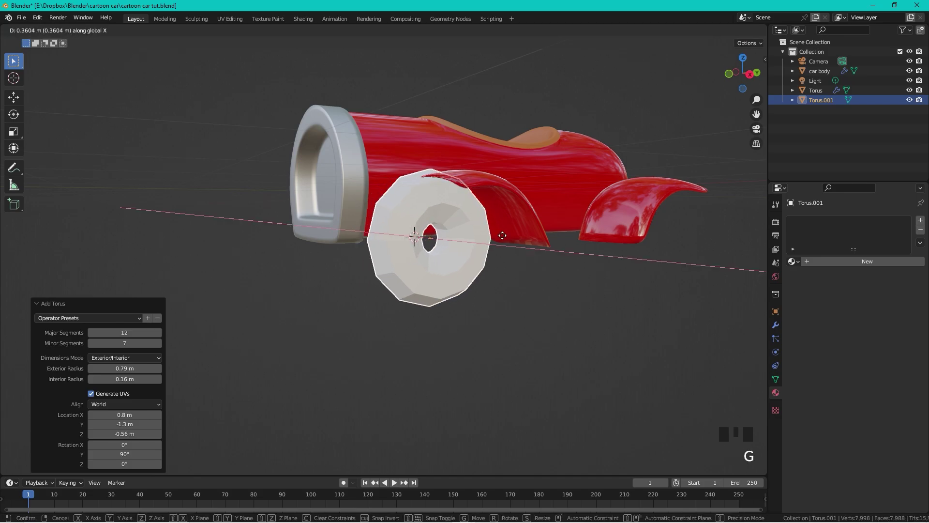
left_click(535, 250)
middle_click_drag(514, 232, 537, 215)
left_click(738, 78)
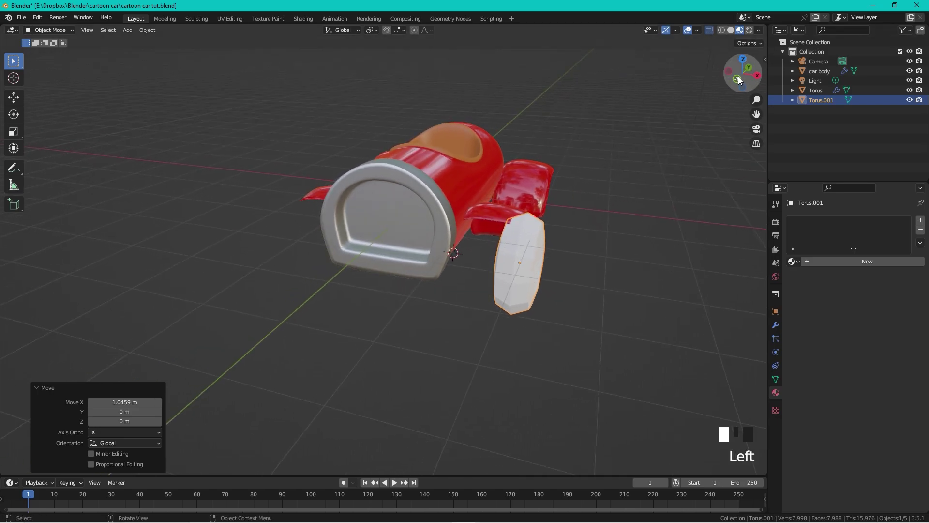
scroll(586, 178, "up", 3)
scroll(582, 183, "down", 1)
key("g")
key("x")
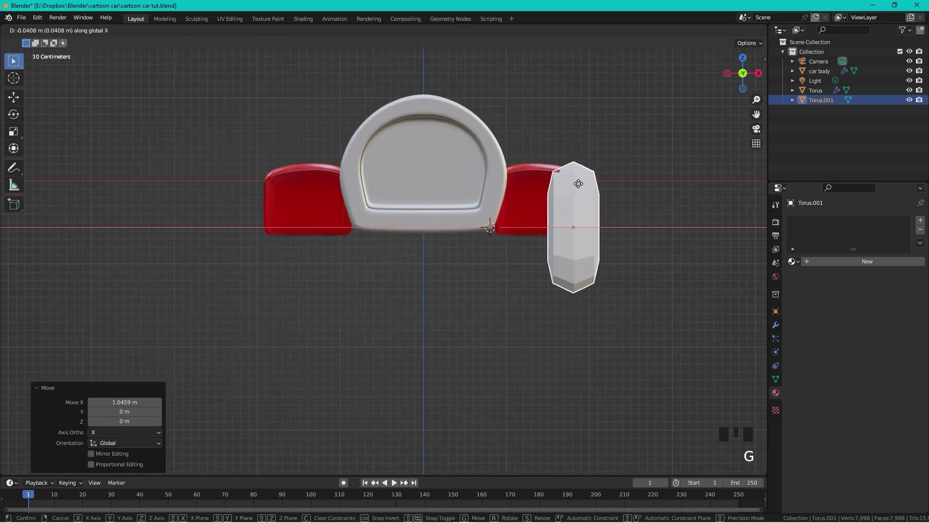
left_click(547, 193)
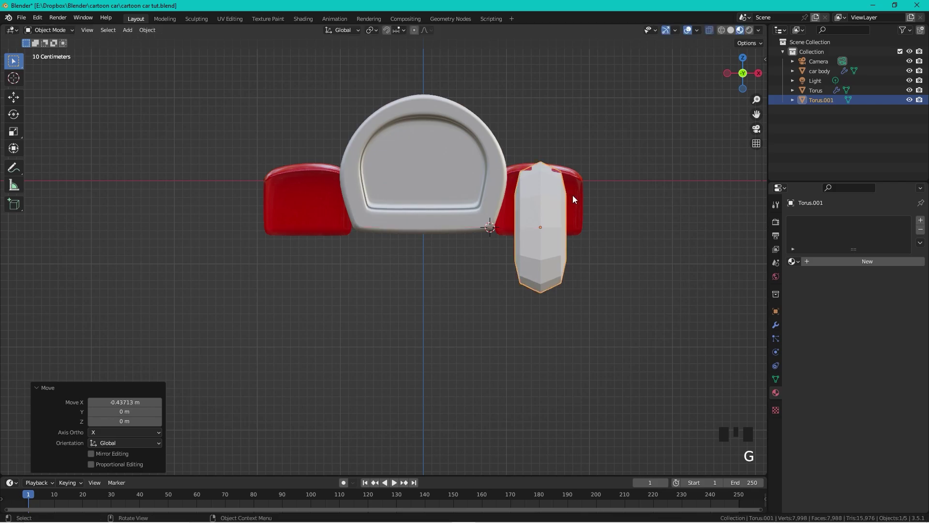
- Widen the wheel torus along X by a factor of about 1.34 and shade it smooth
key("s")
key("x")
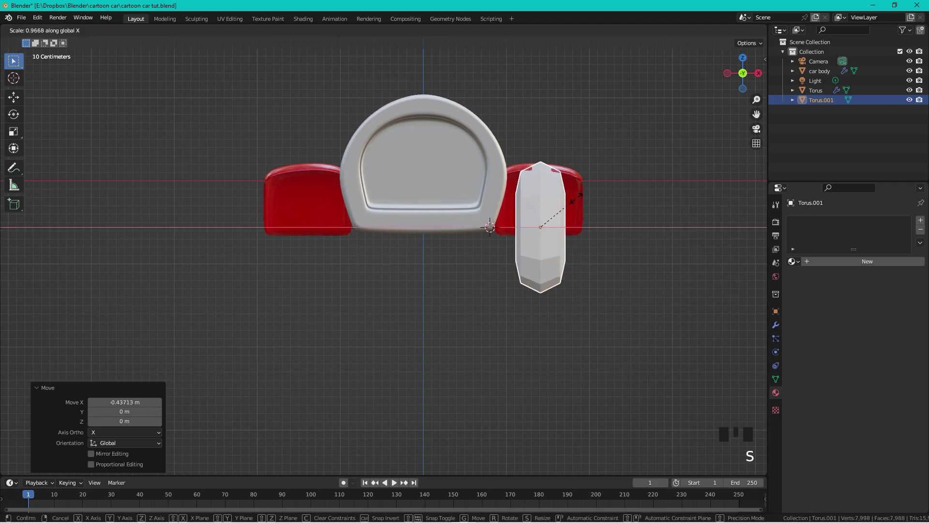
left_click(599, 204)
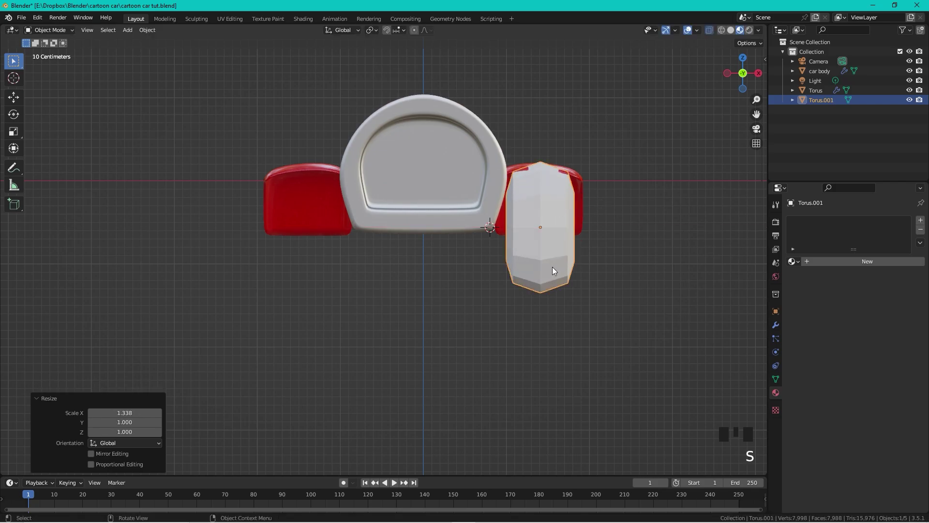
right_click(549, 277)
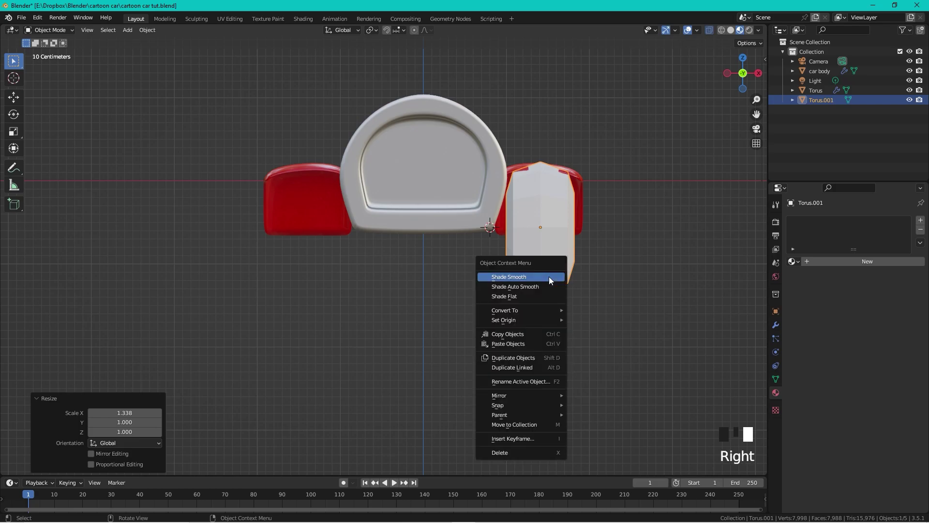
left_click(548, 277)
- Select the wheel's central outer edge loop, scale it down slightly in side view to flatten the tread, and return to Object Mode
key("Tab")
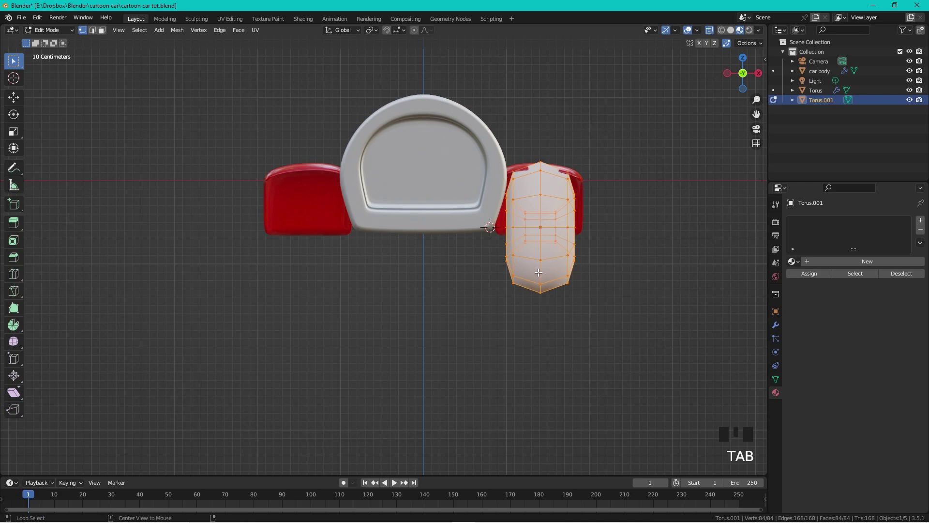
left_click(539, 271, "alt")
mouse_move(660, 189)
middle_mouse_down()
mouse_move(605, 193)
mouse_move(655, 204)
middle_mouse_up()
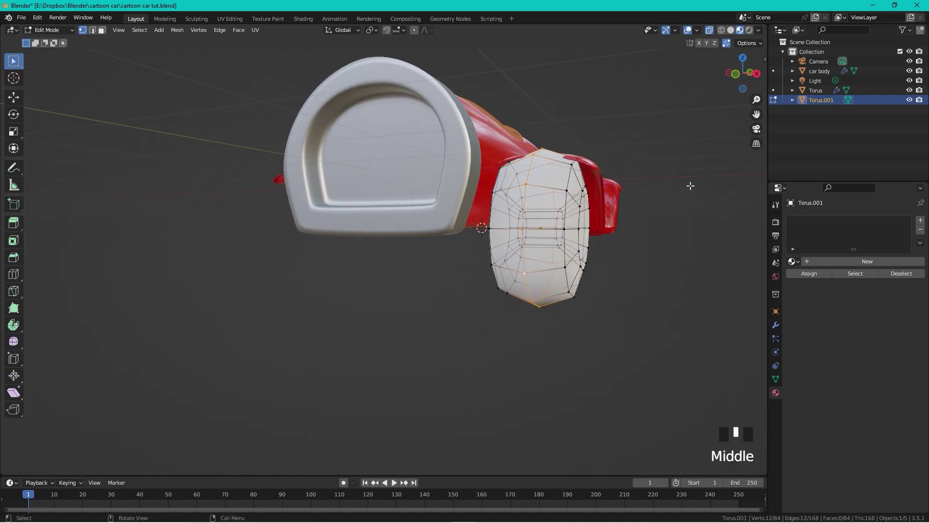
left_click(756, 73)
key("s")
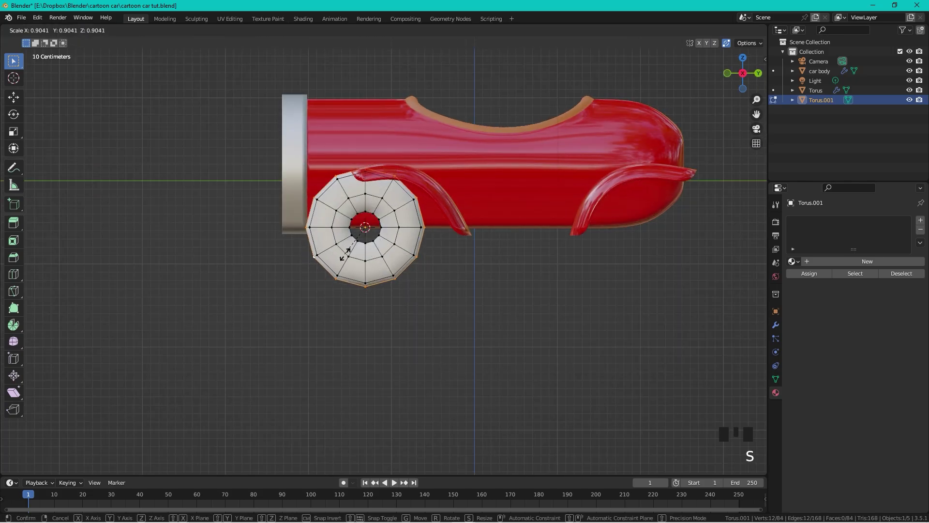
left_click(348, 255)
scroll(347, 255, "down", 2)
middle_click_drag(348, 255, 494, 206)
key("Tab")
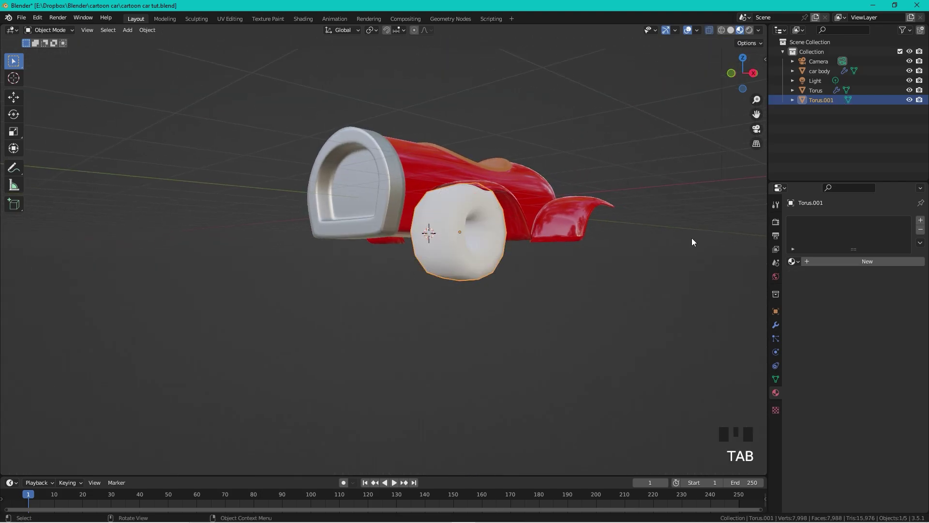
- Add a Mirror modifier on the X axis to the wheel, using the car body as the mirror object
left_click(776, 325)
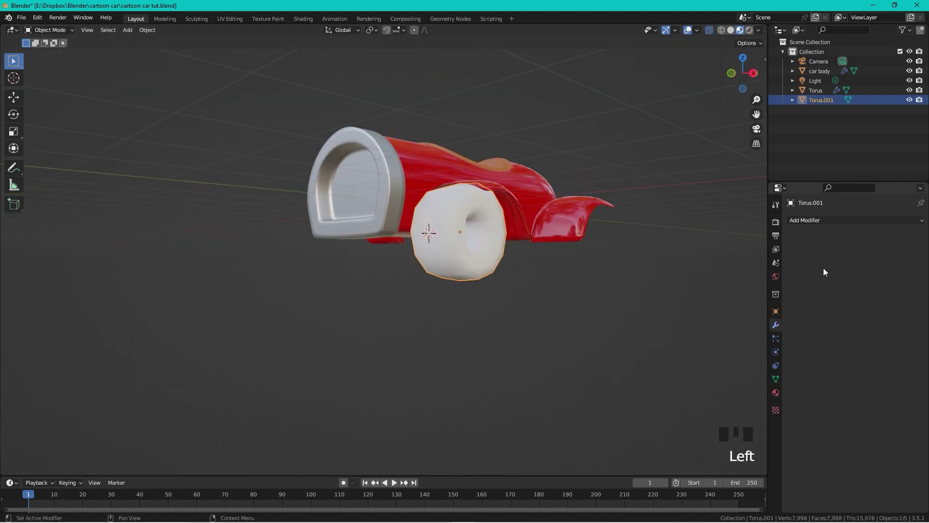
left_click(821, 220)
left_click(744, 334)
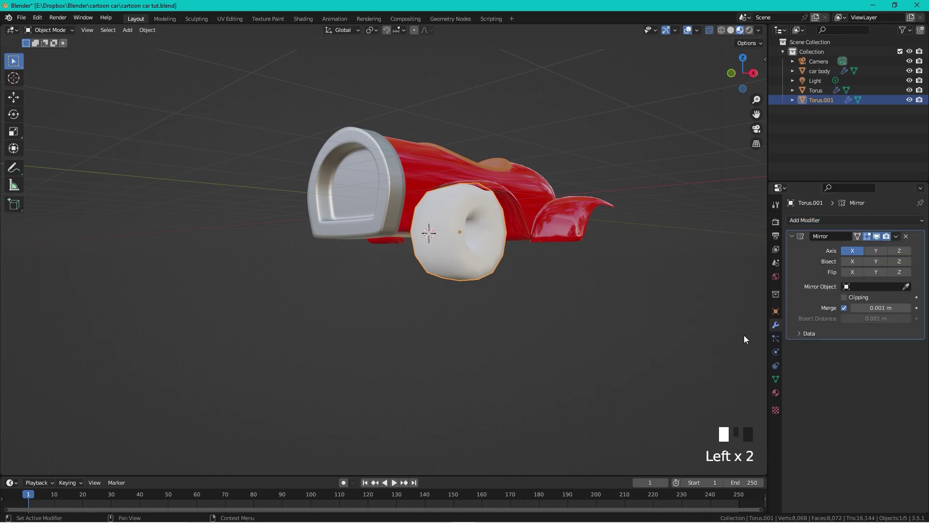
left_click(906, 286)
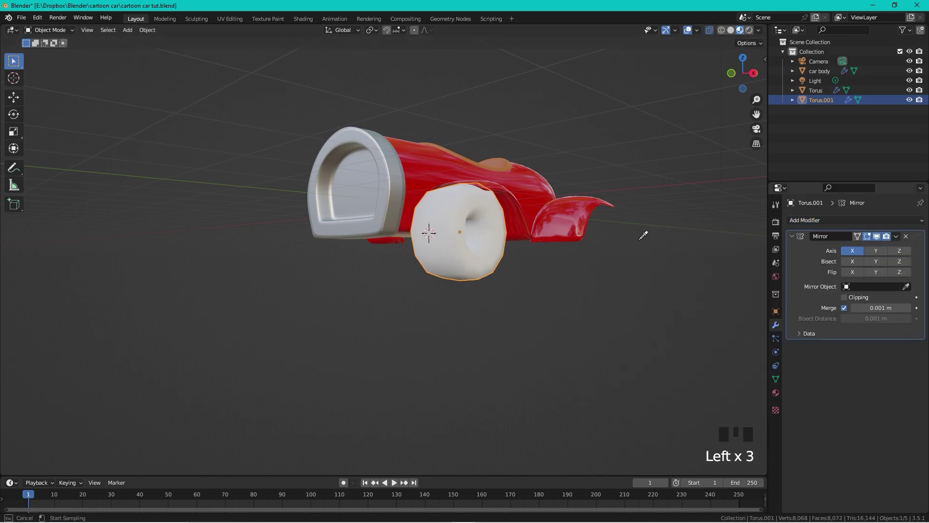
left_click(447, 162)
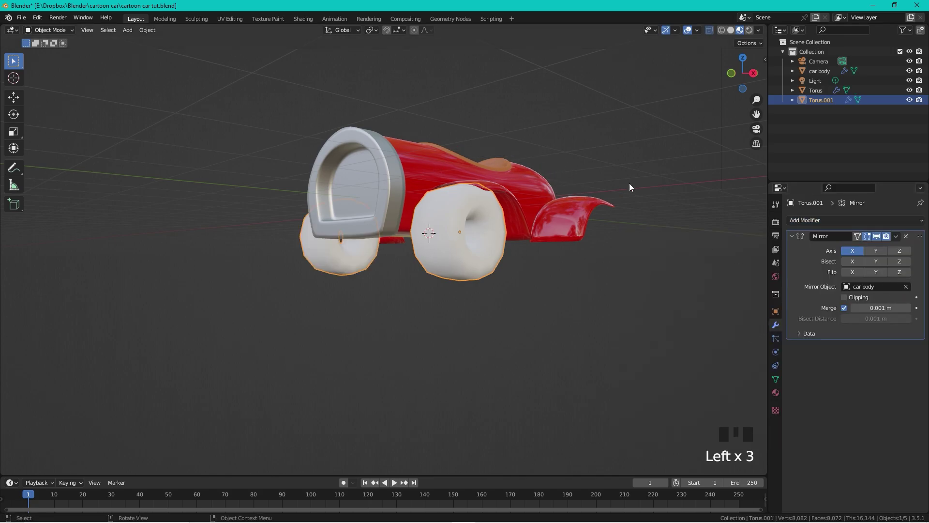
- Add a Subdivision Surface modifier to the wheel with viewport level 2
left_click(817, 220)
left_click(750, 396)
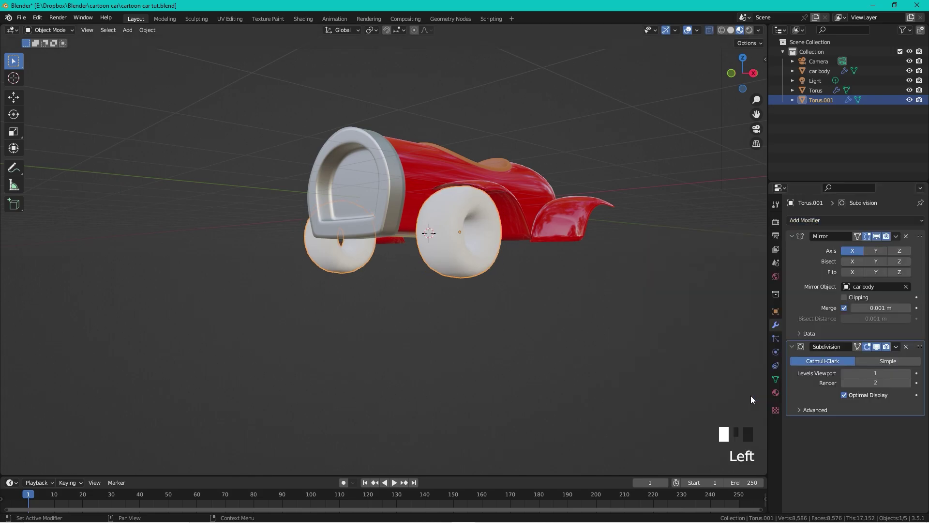
left_click(909, 373)
- In side view, move the front wheel about 0.30 m along Y and 0.05 m down to sit under the arch
middle_click_drag(491, 165, 559, 159)
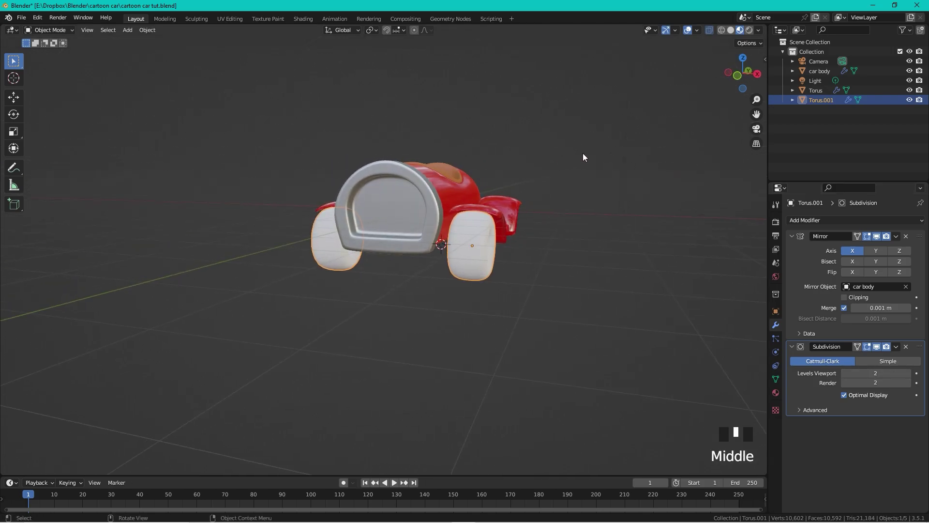
left_click(738, 78)
scroll(564, 164, "up", 3)
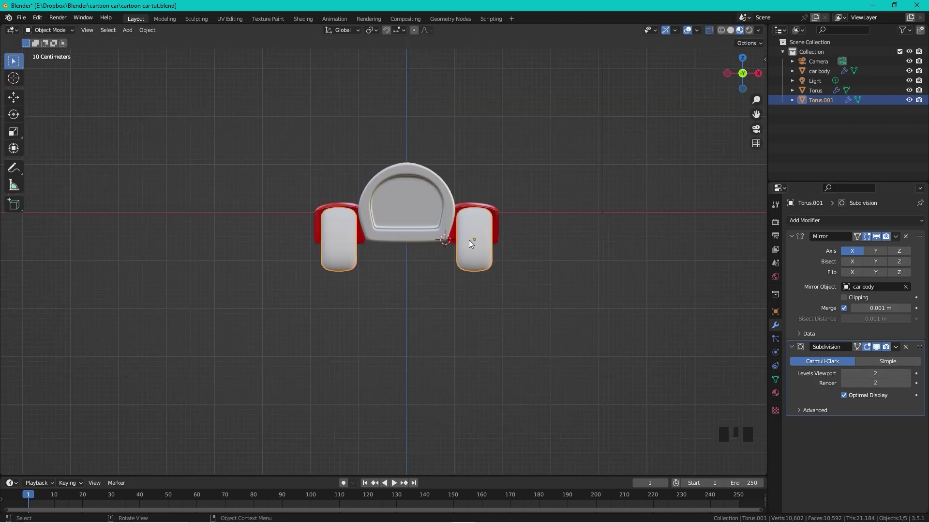
scroll(468, 242, "up", 3)
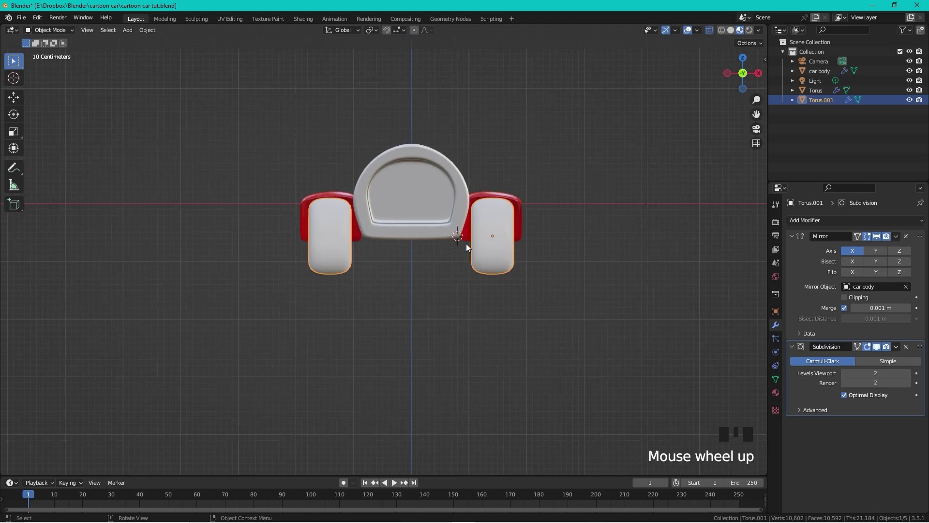
middle_click_drag(603, 179, 554, 182)
left_click(739, 74)
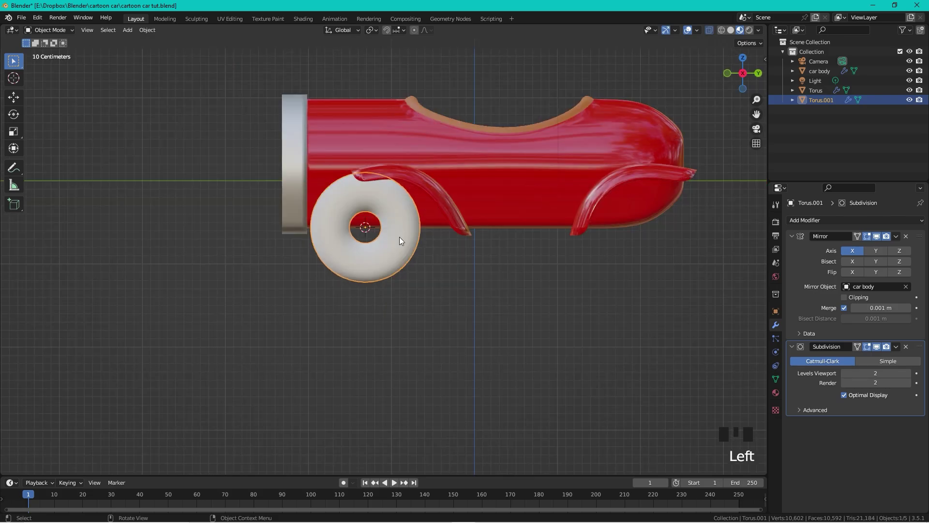
key("g")
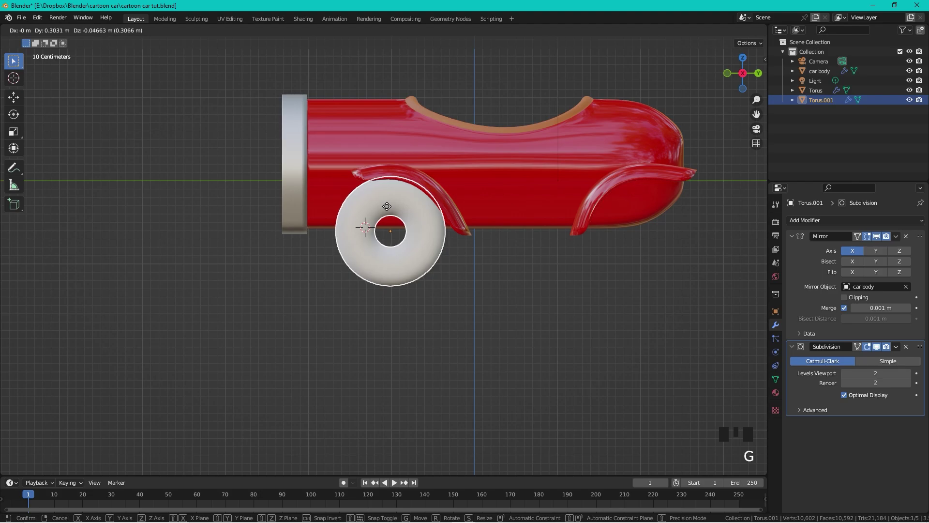
left_click(387, 206)
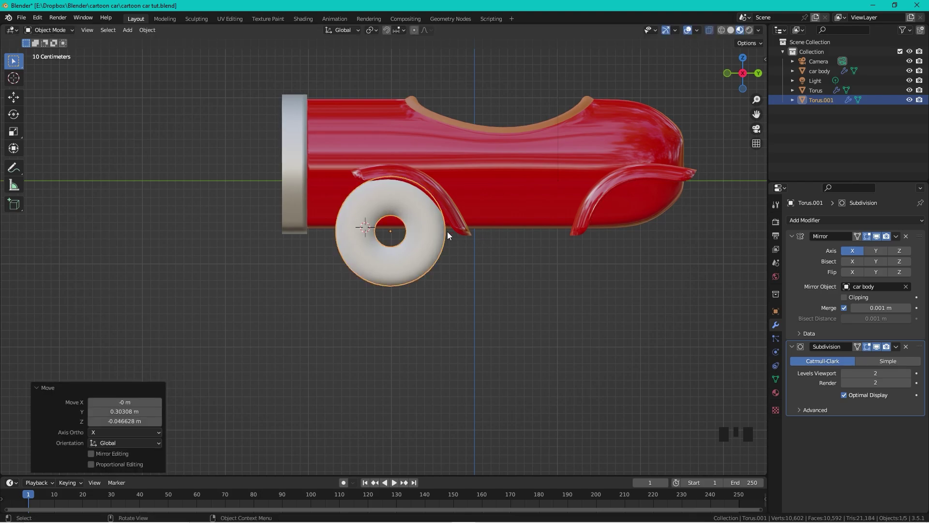
- In side view, scale the front wheel up by about 1.257 and move it about -0.08 m in Y and -0.14 m in Z
middle_click_drag(436, 213, 419, 167)
scroll(419, 166, "up", 1)
left_click(747, 72)
scroll(431, 162, "up", 4)
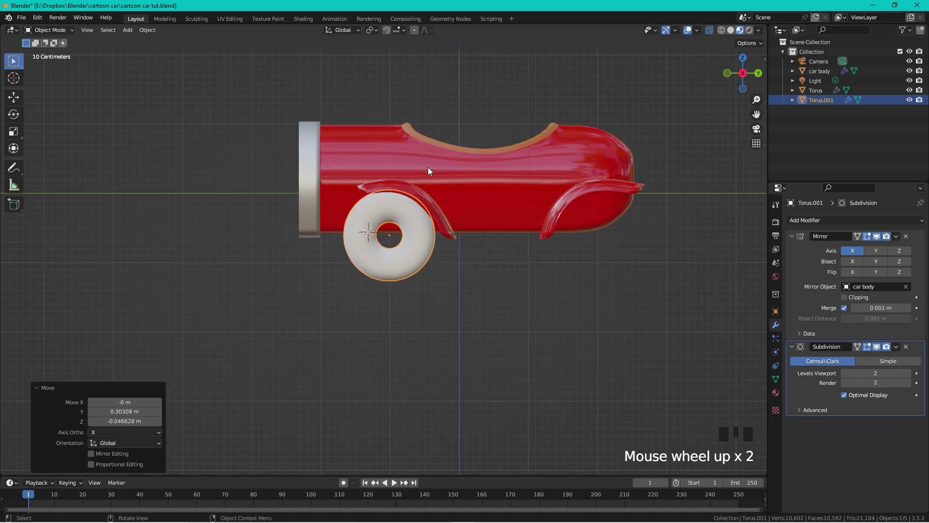
key("s")
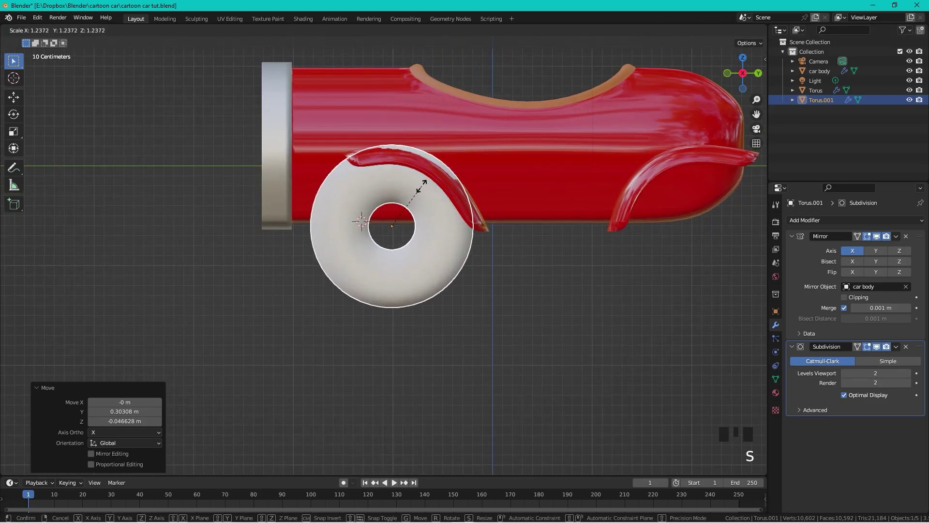
left_click(423, 186)
key("g")
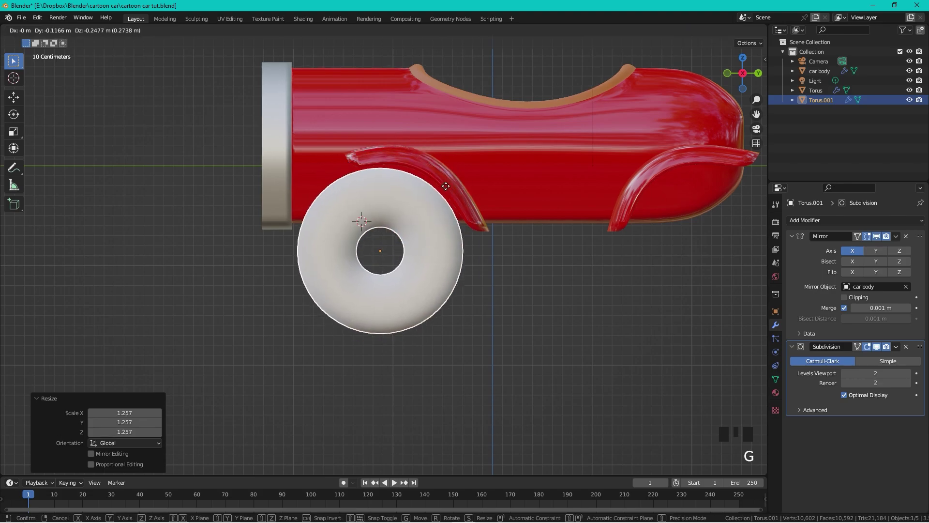
left_click(449, 179)
- Examine how the enlarged wheels fit under the arches from the front, at an angle and from the side
middle_click_drag(448, 182, 570, 191)
left_click(742, 76)
scroll(484, 190, "up", 3)
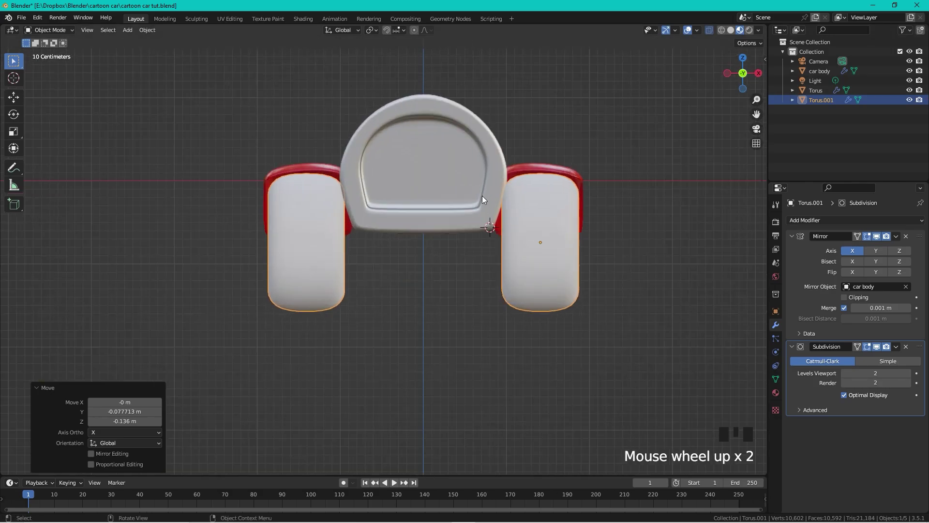
middle_click_drag(582, 181, 500, 184)
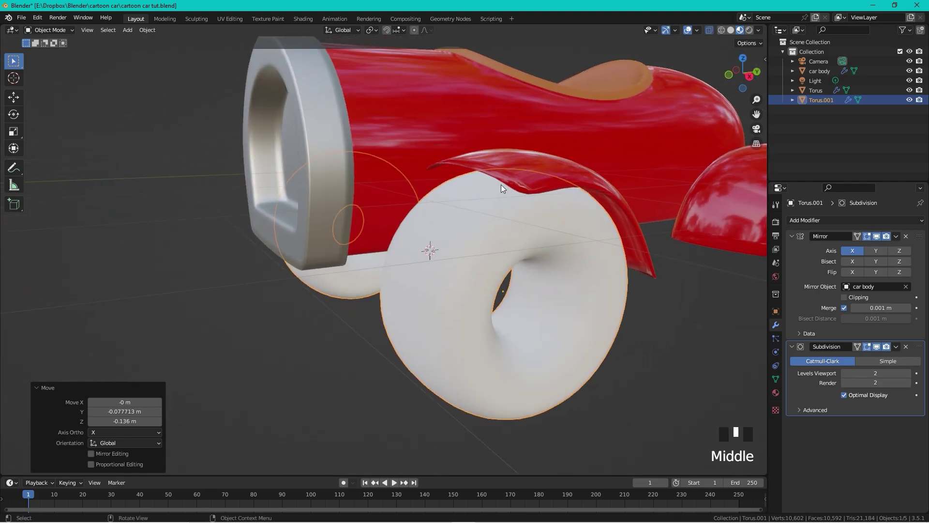
left_click(732, 74)
scroll(551, 183, "down", 2)
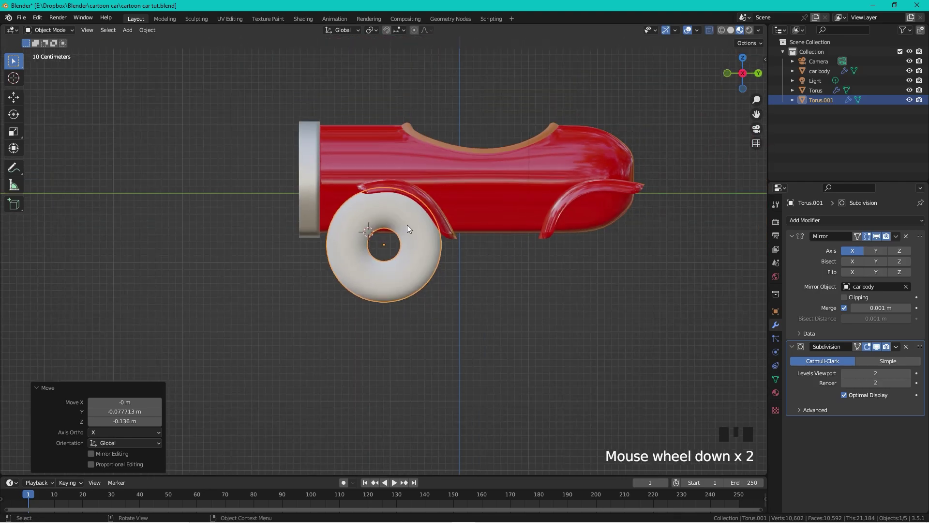
scroll(408, 226, "up", 3)
scroll(429, 182, "up", 2)
- In Edit Mode, select the innermost ring of faces around the wheel's hole and delete those faces
key("Tab")
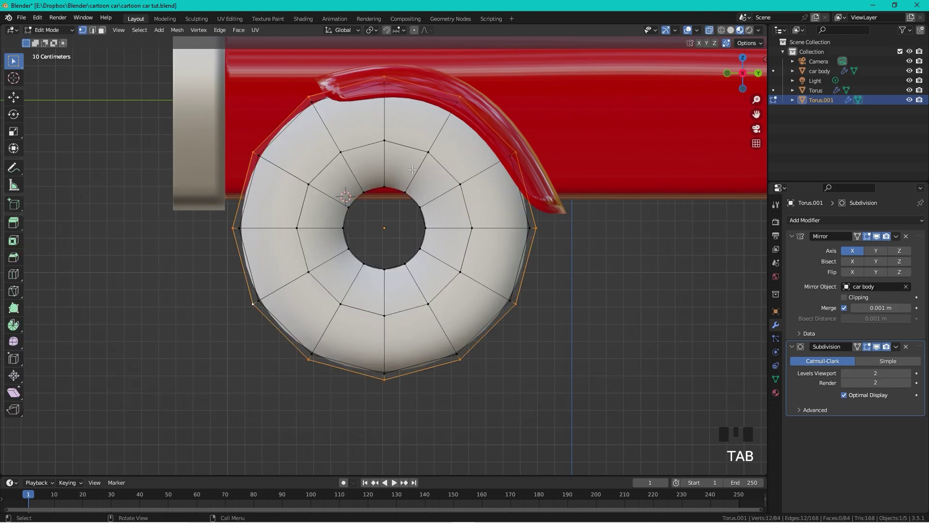
scroll(405, 167, "down", 1)
middle_click_drag(405, 167, 430, 182)
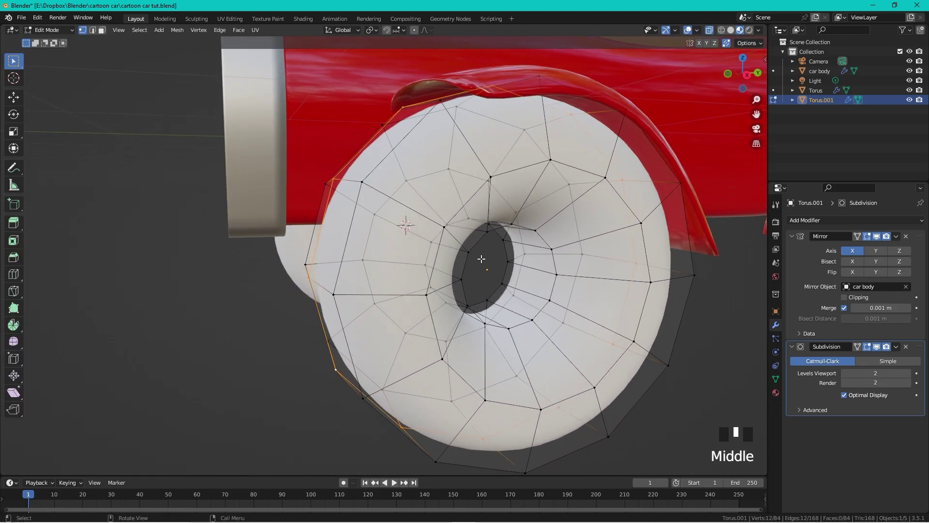
key("3")
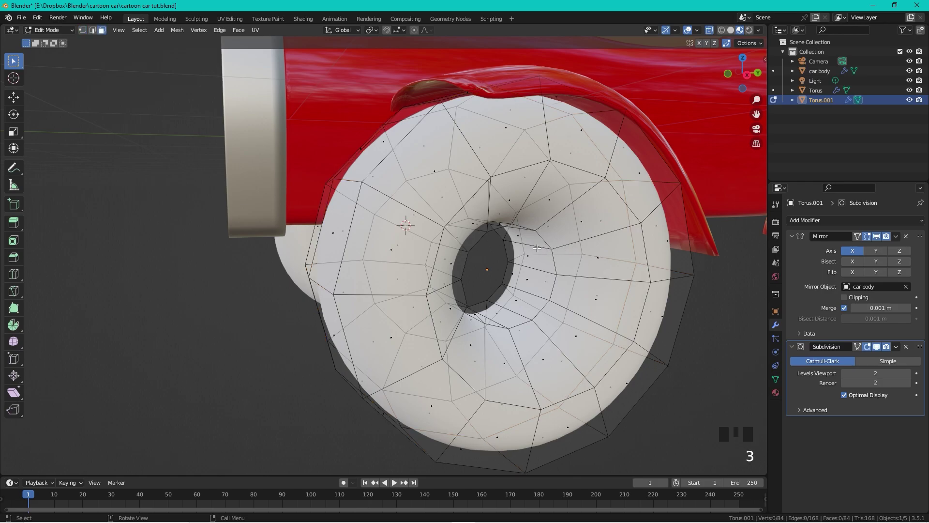
left_click(541, 247, "alt")
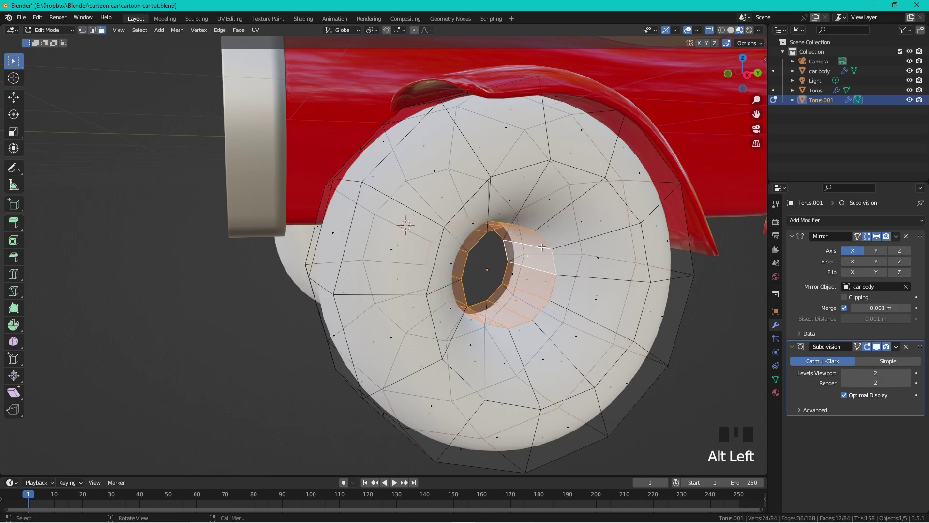
key("x")
left_click(530, 270)
- Extrude the edge loop around the wheel's open hole inward twice, scaling by about 0.859 and by about 0.742
key("1")
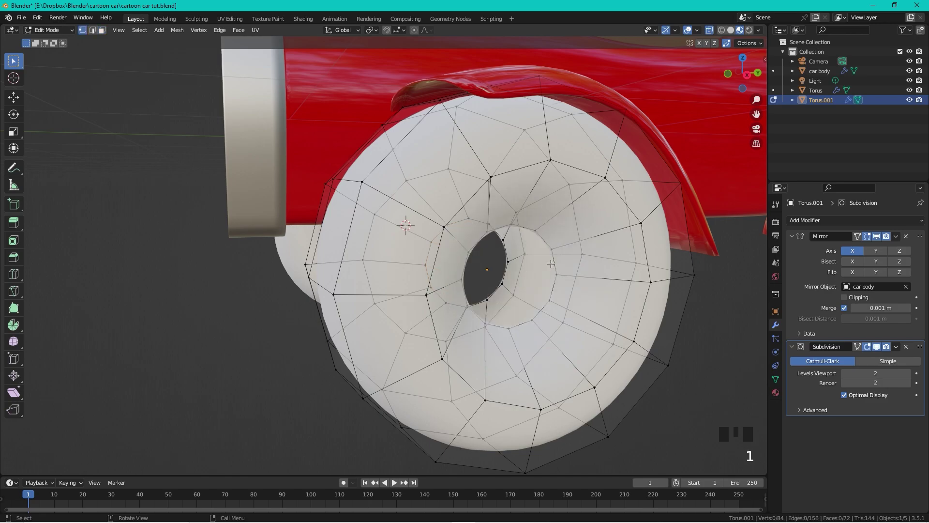
left_click(544, 240, "alt")
key("e")
key("s")
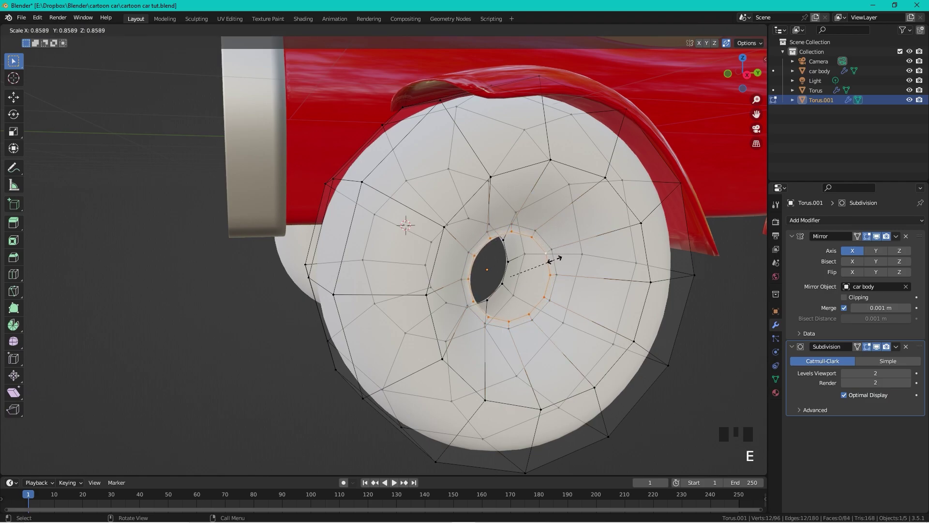
left_click(554, 260)
key("e")
key("s")
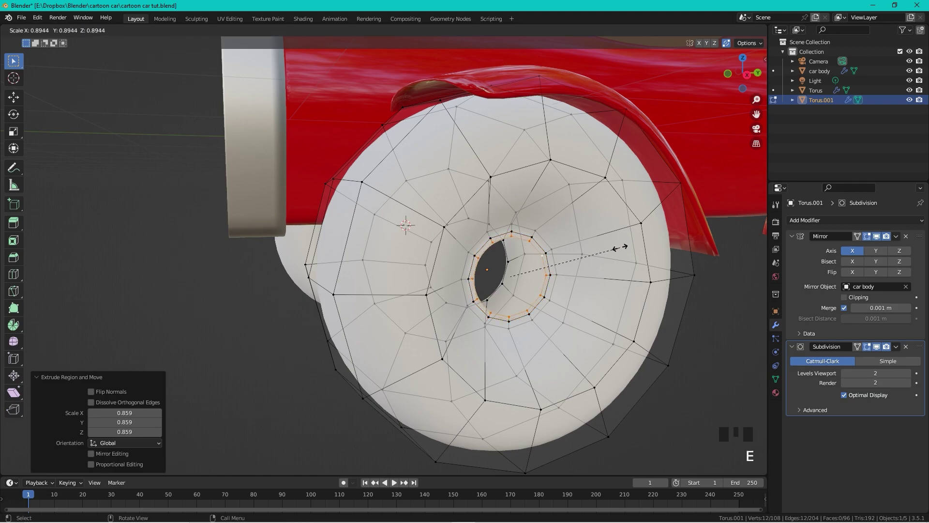
left_click(604, 268)
- Move the innermost hub loop about 0.042 m along X, and extrude it inward scaled by about 0.748
key("g")
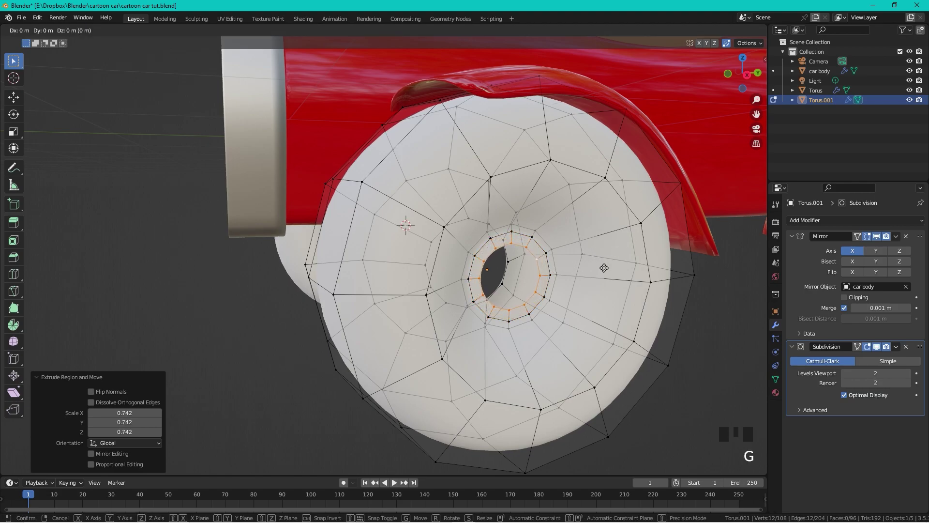
key("x")
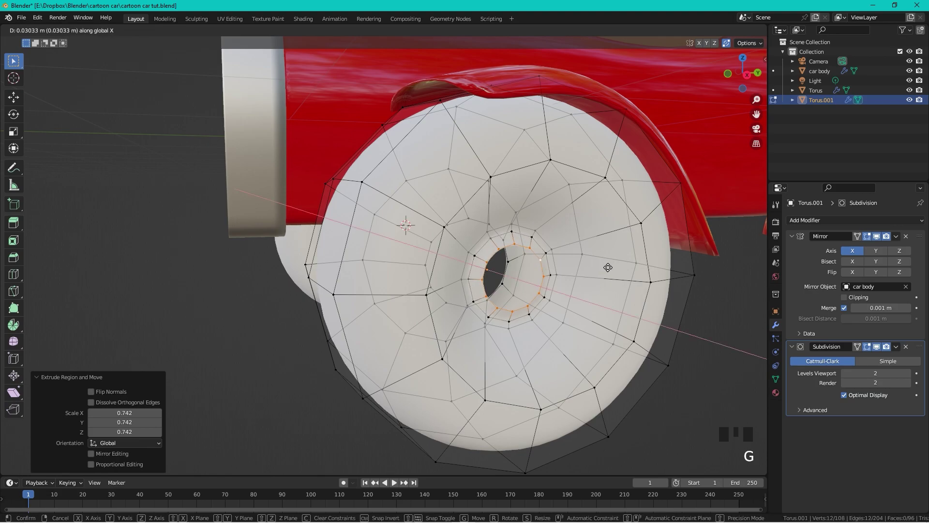
left_click(609, 267)
key("e")
key("s")
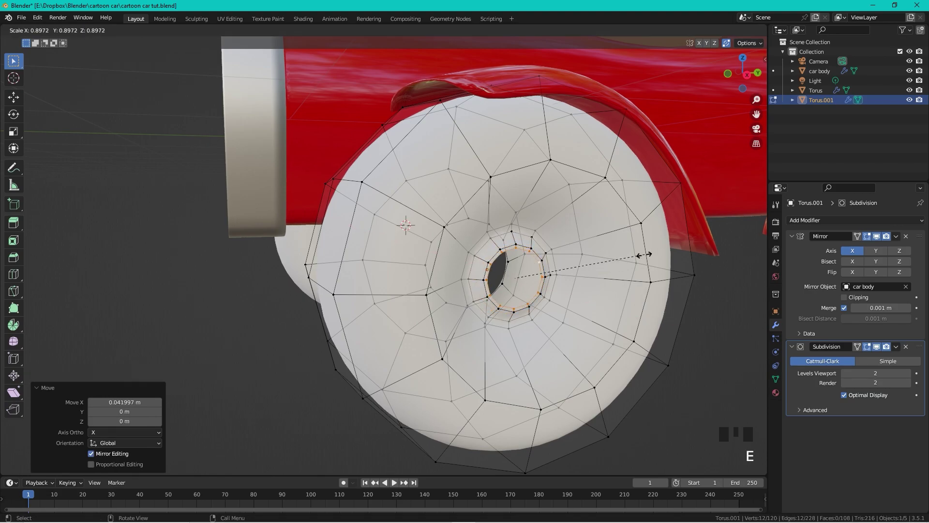
left_click(626, 280)
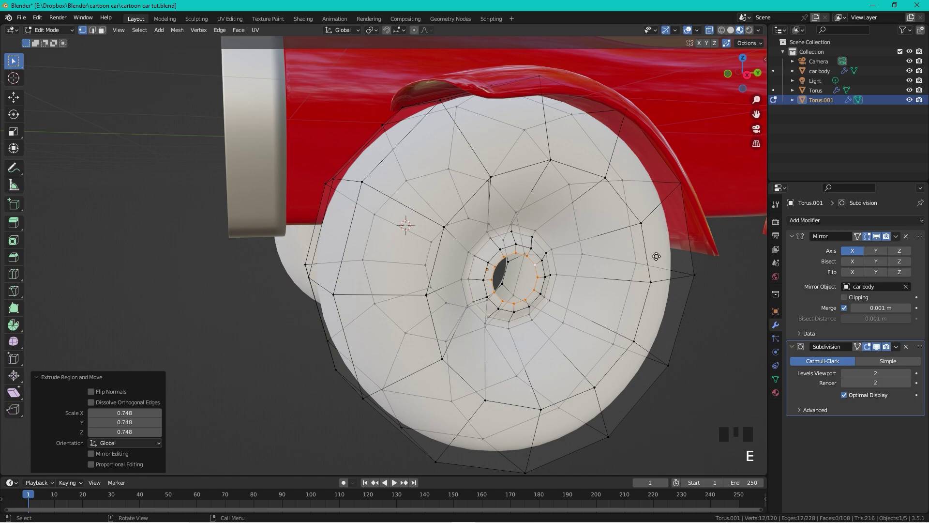
- Extrude the hub loop inward scaled by about 0.661, and move the new loop about -0.029 m along X
key("e")
key("s")
left_click(607, 296)
key("g")
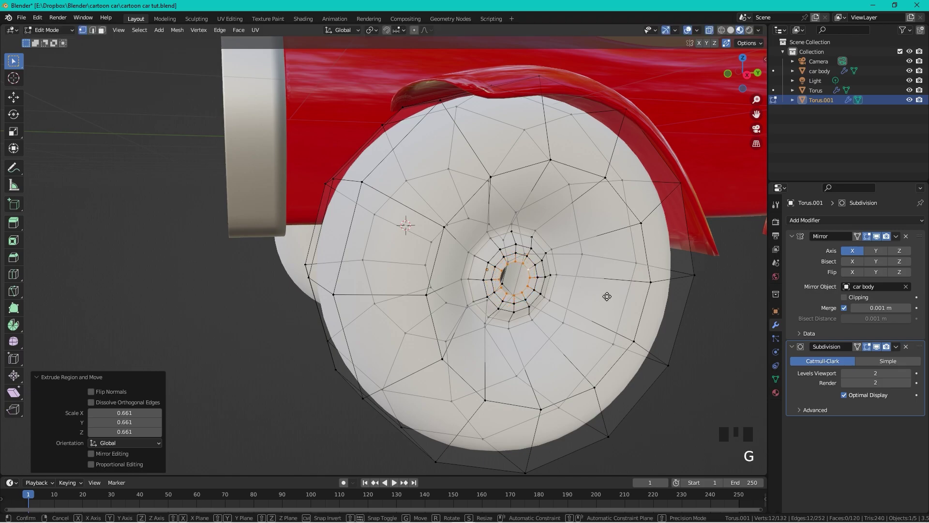
key("x")
left_click(602, 299)
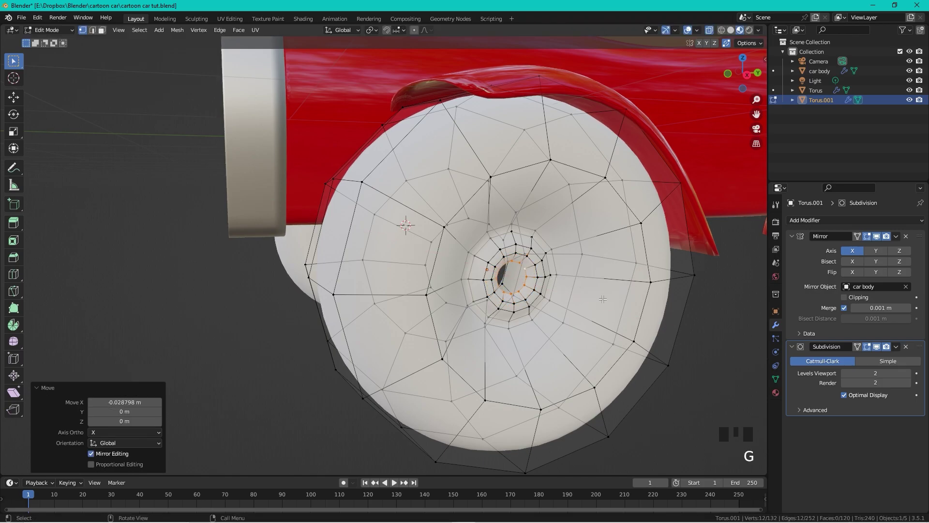
- Extrude the hub loop inward scaled by about 0.602, fill the remaining hole with a face and return to Object Mode
key("e")
key("s")
left_click(614, 295)
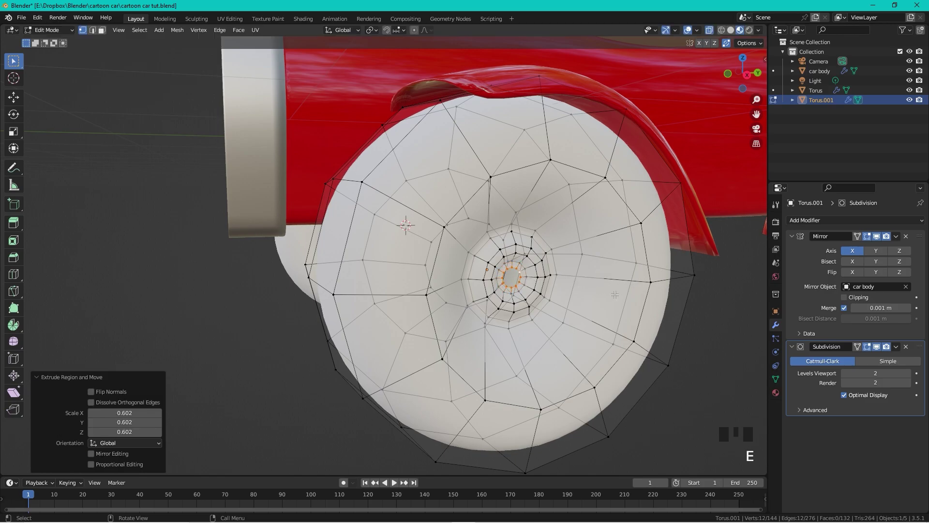
key("f")
key("Tab")
scroll(583, 239, "down", 2)
middle_click_drag(582, 239, 547, 244)
scroll(489, 244, "up", 2)
scroll(489, 245, "down", 1)
mouse_move(490, 245)
middle_mouse_down()
mouse_move(502, 267)
mouse_move(504, 245)
middle_mouse_up()
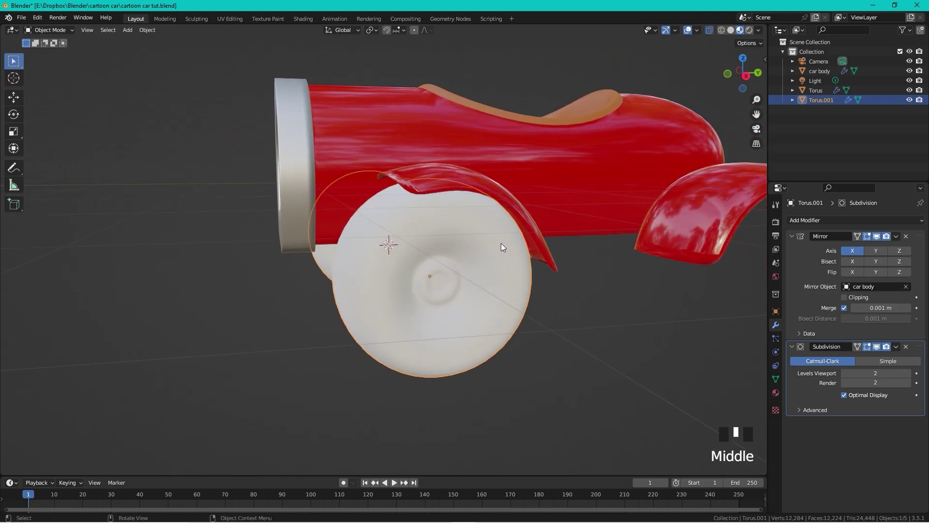
- Create a new material named rubber on the front wheel and set its base color to black
left_click(775, 393)
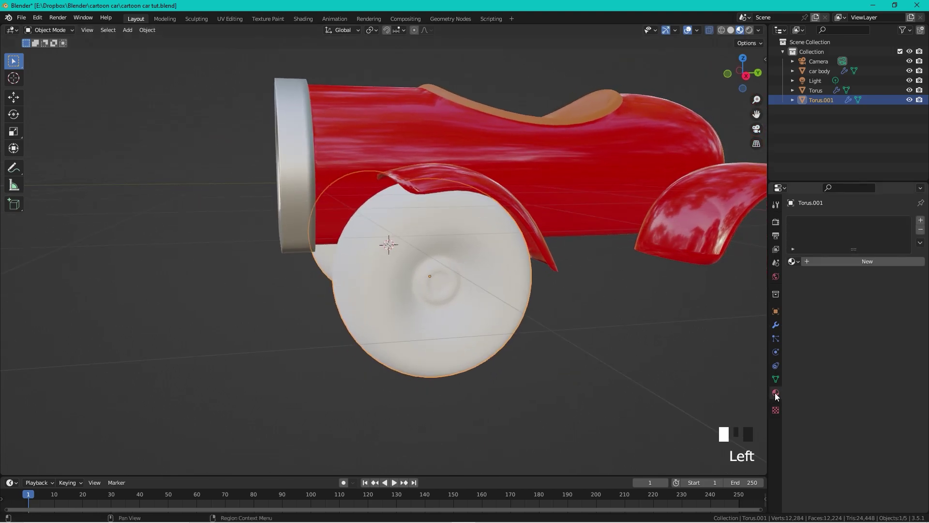
left_click(876, 261)
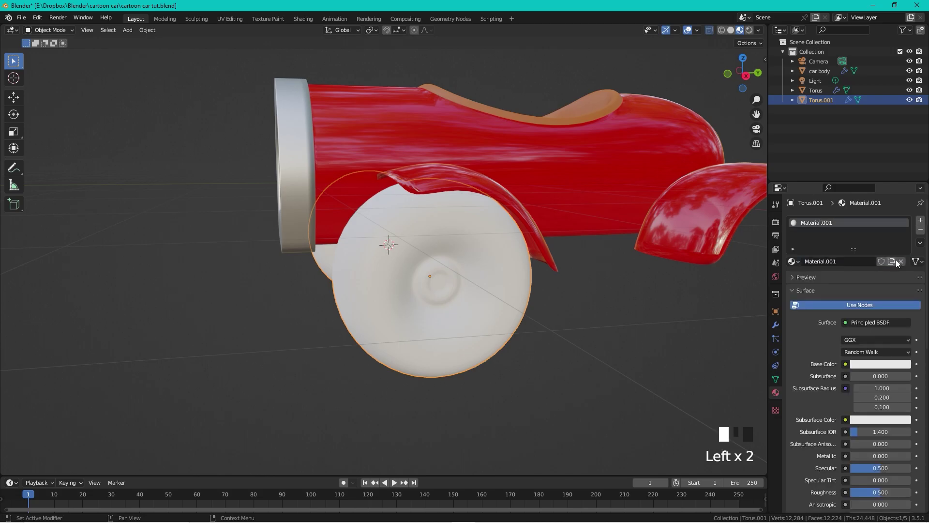
left_click(846, 262)
type("rubber")
key("Return")
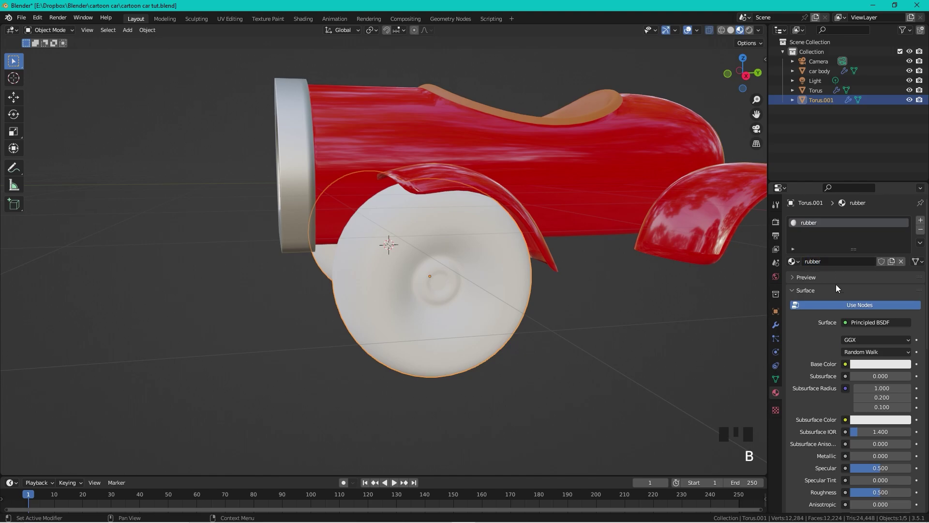
left_click(876, 364)
left_click_drag(902, 244, 902, 297)
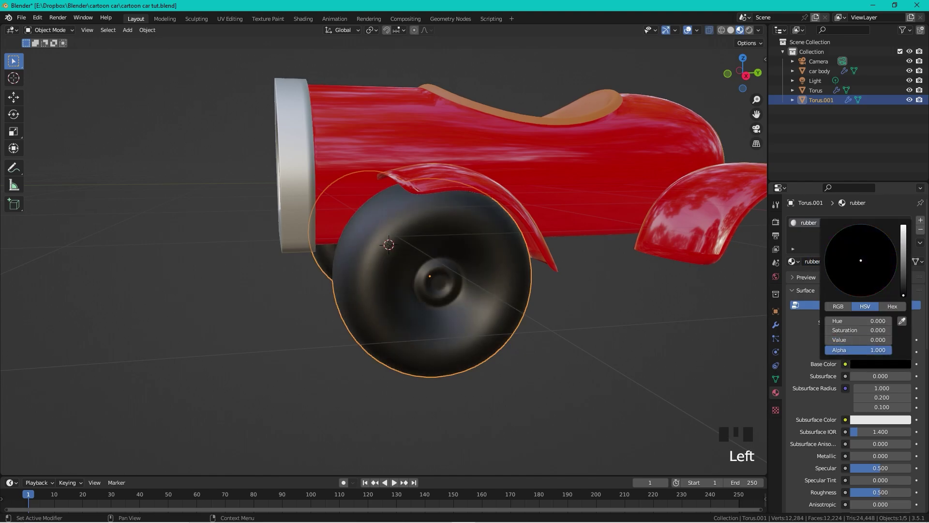
middle_click_drag(424, 229, 454, 238)
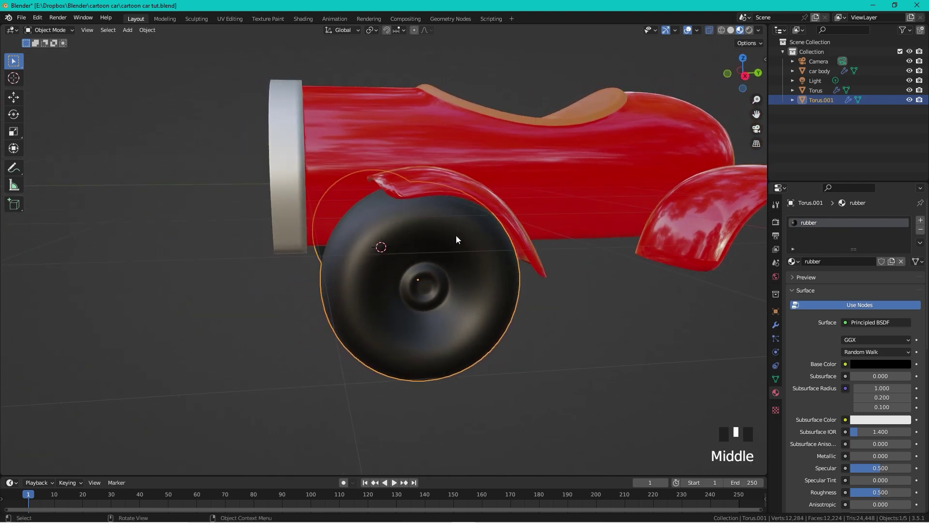
- Add a second material slot to the front wheel and put the existing rubber material in it
left_click(920, 220)
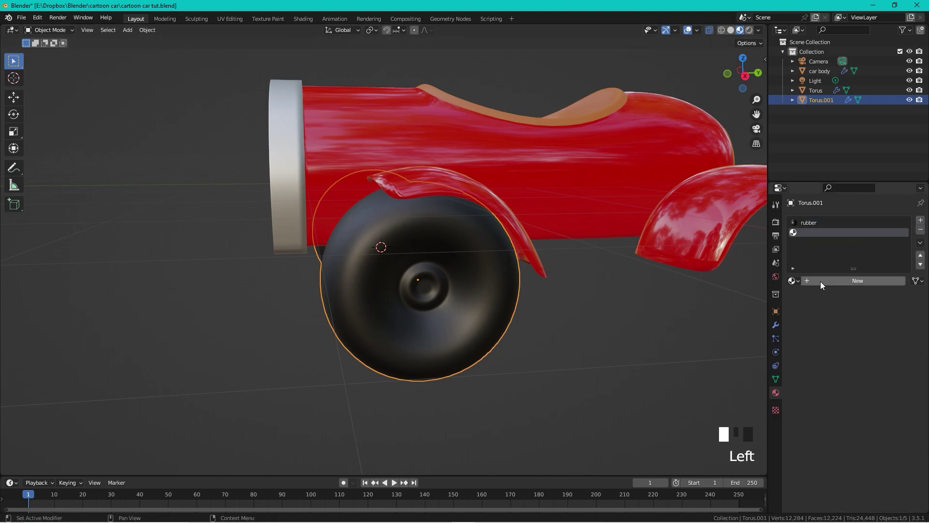
left_click(795, 281)
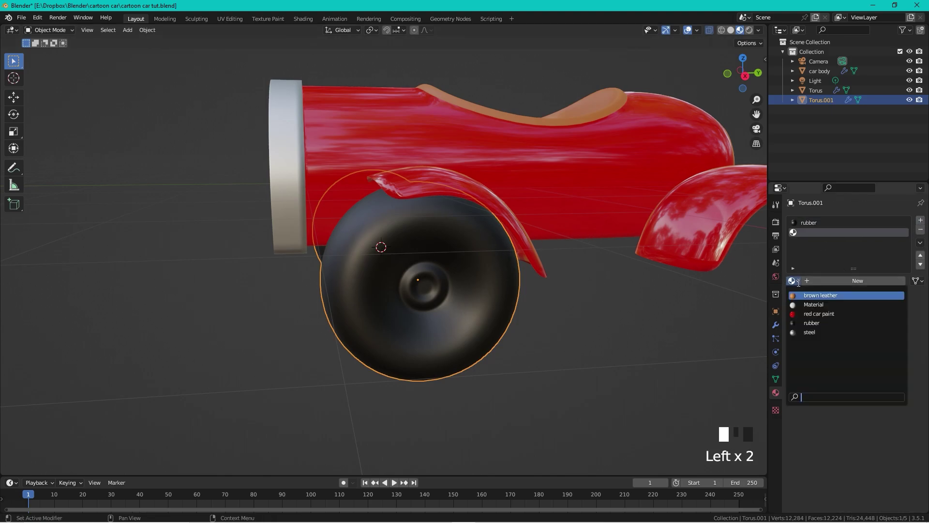
left_click(818, 323)
left_click(832, 280)
left_click(832, 281)
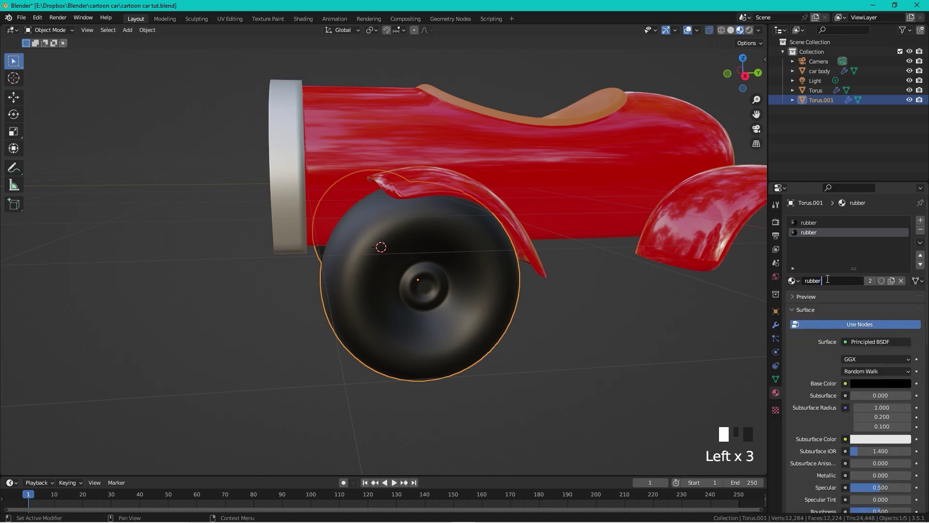
key("Escape")
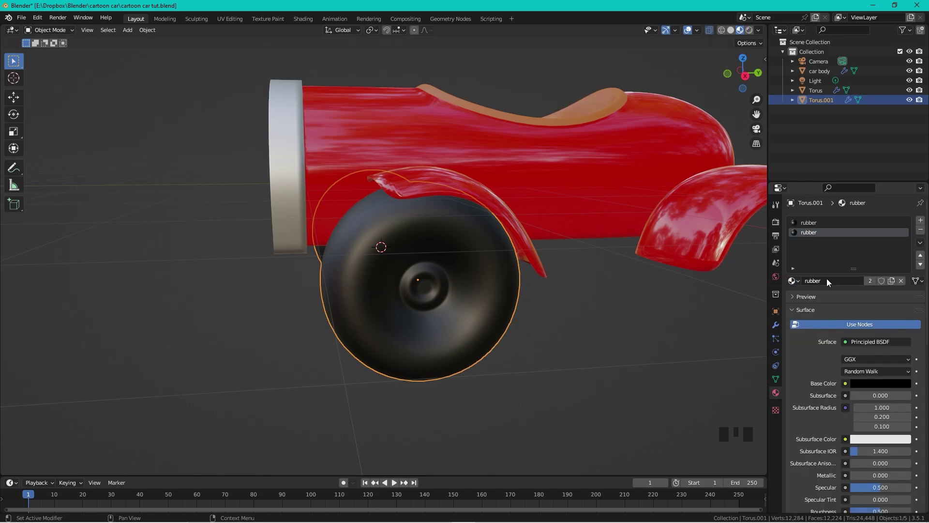
- Make the second slot's material an independent copy and rename it rubber white
left_click(893, 281)
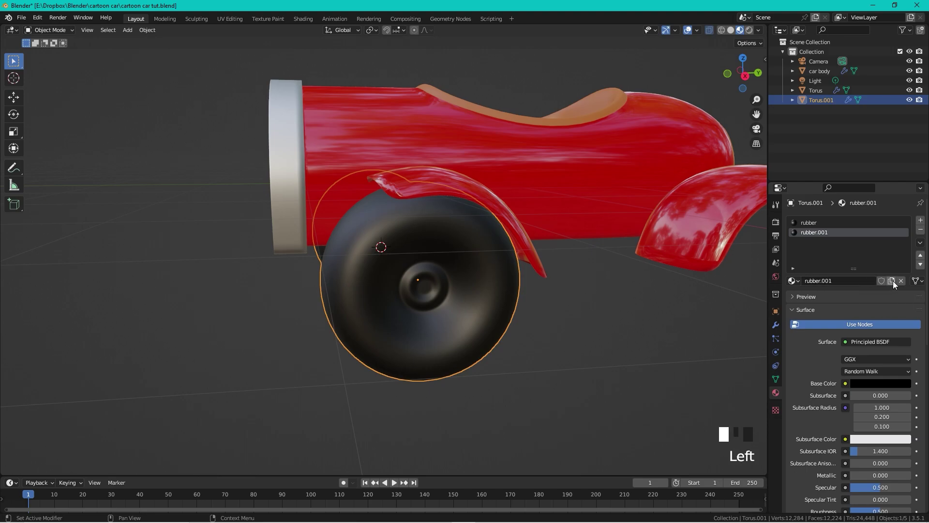
left_click(850, 280)
key("BackSpace")
key("BackSpace")
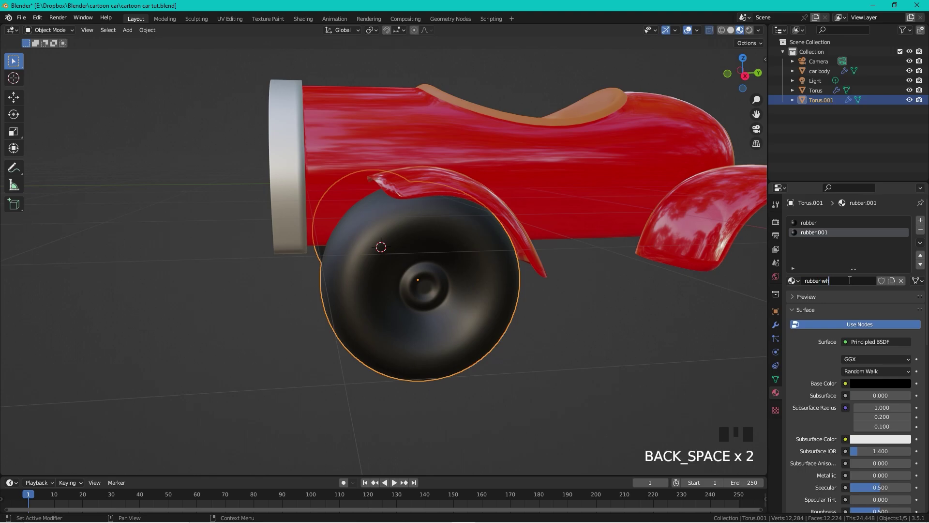
key("Return")
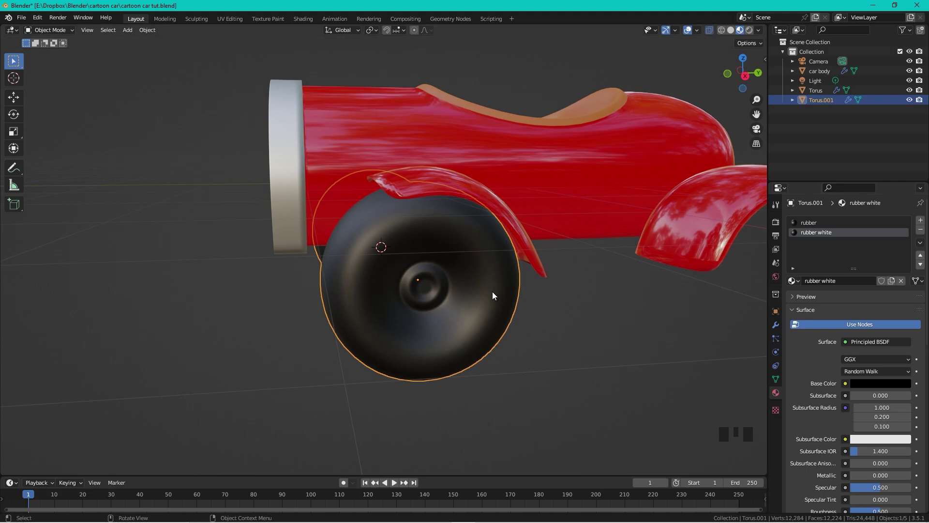
- In Edit Mode, select the ring of faces on the wheel's outer sidewall and assign the rubber white material to it
key("Tab")
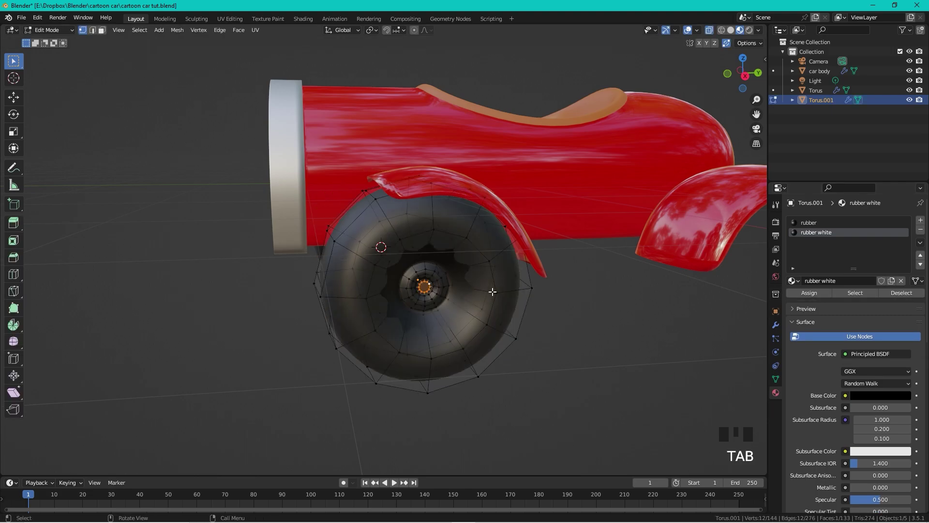
key("3")
middle_click_drag(475, 273, 467, 223)
scroll(468, 223, "up", 2)
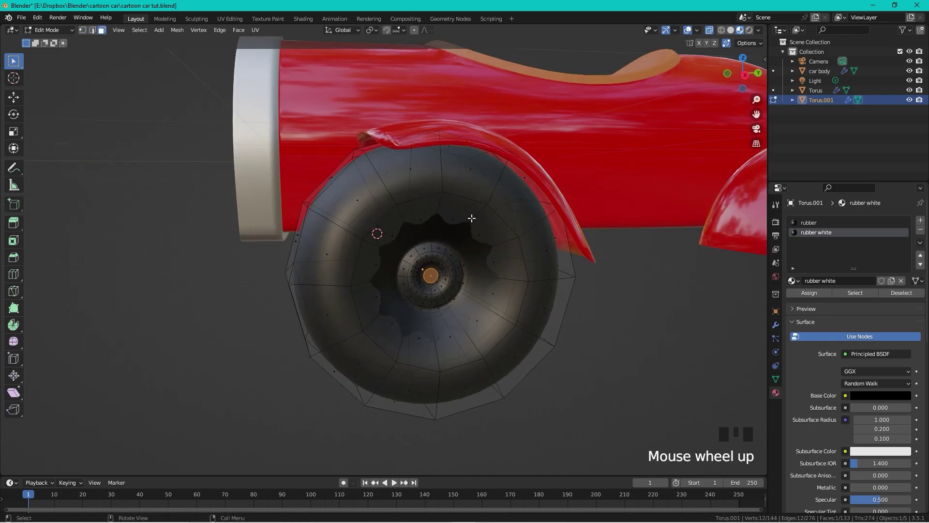
left_click(474, 217, "alt")
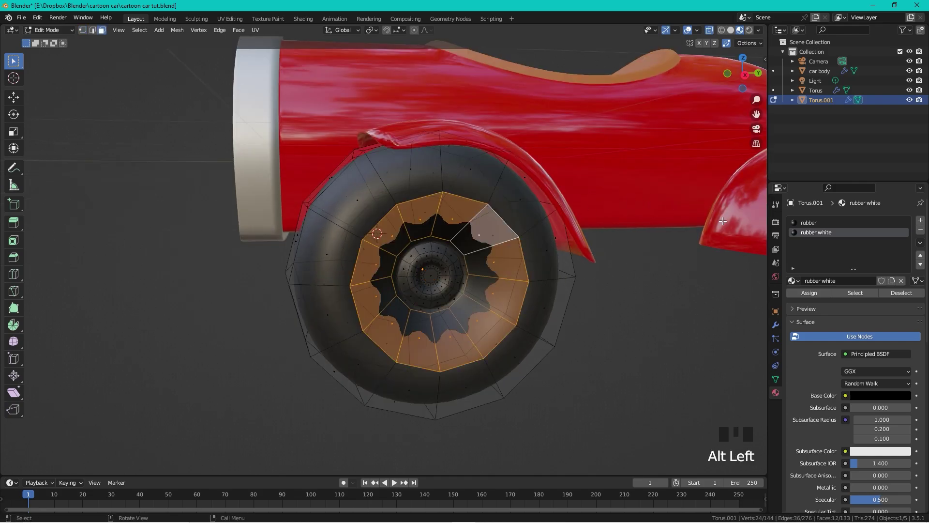
left_click(808, 293)
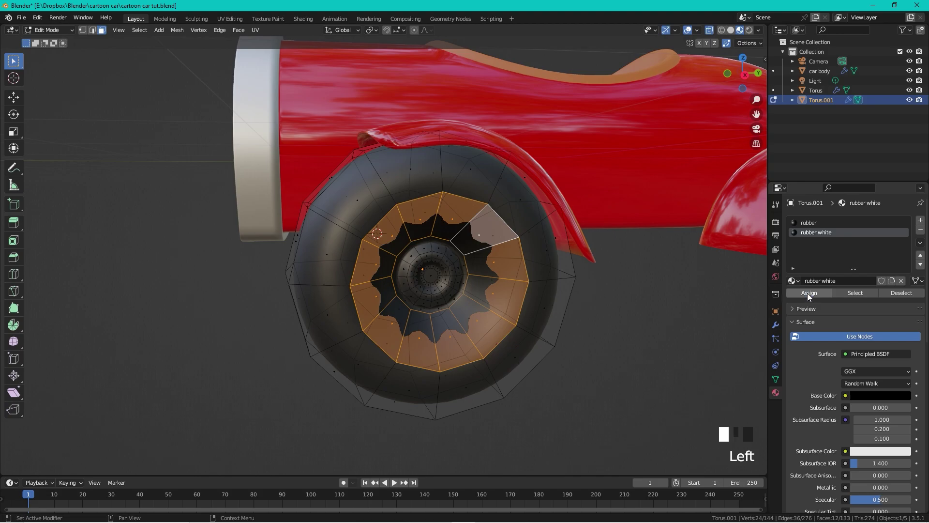
- Set the rubber white material's base color to white and return to Object Mode
left_click(895, 396)
left_click_drag(904, 289, 903, 256)
left_click(605, 307)
key("Tab")
middle_click_drag(524, 222, 530, 225)
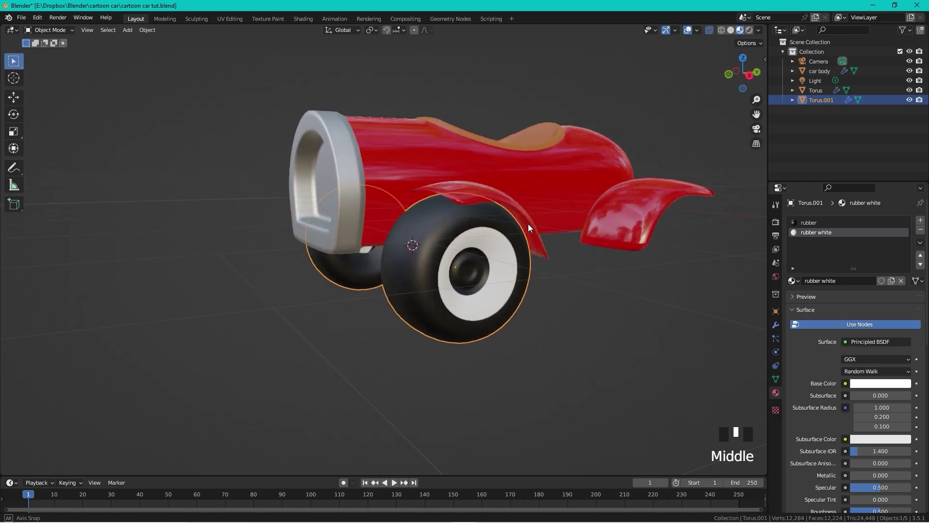
- Add a third material slot to the front wheel
scroll(418, 210, "up", 3)
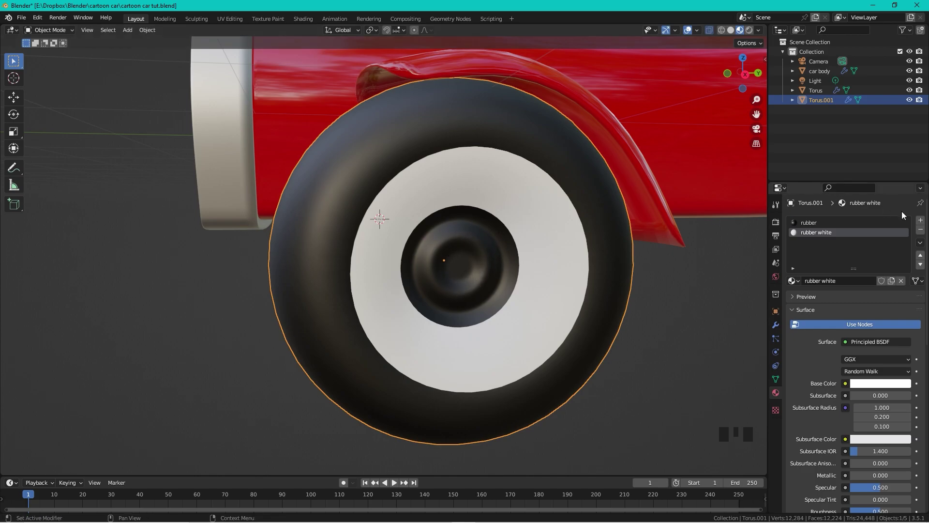
left_click(920, 223)
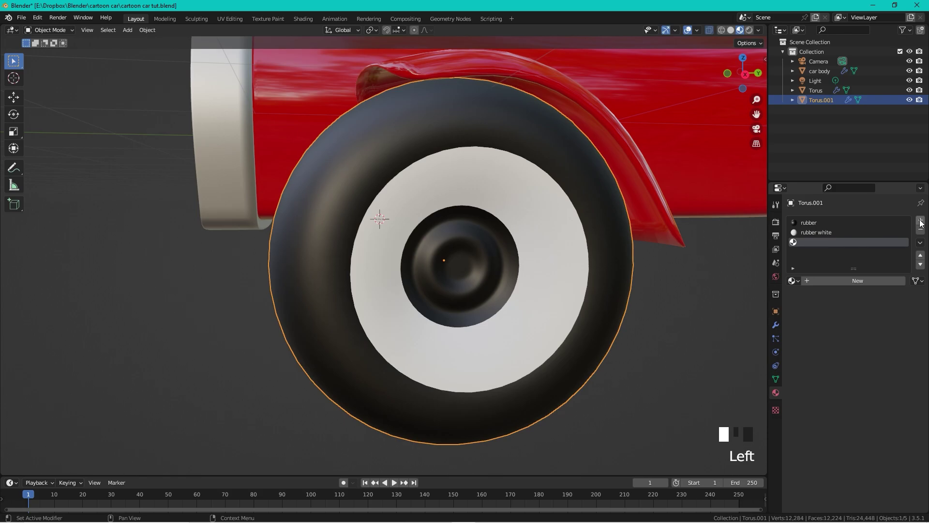
left_click(827, 281)
left_click(828, 283)
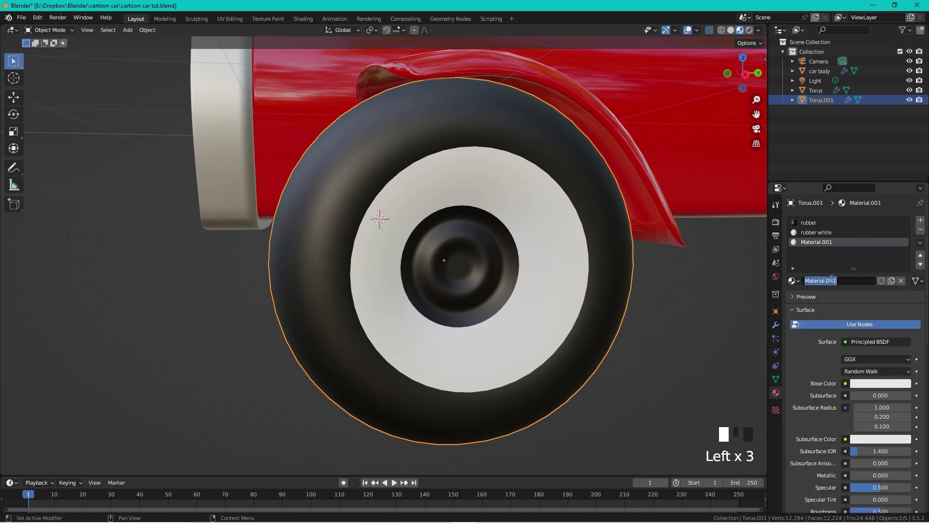
type("stee")
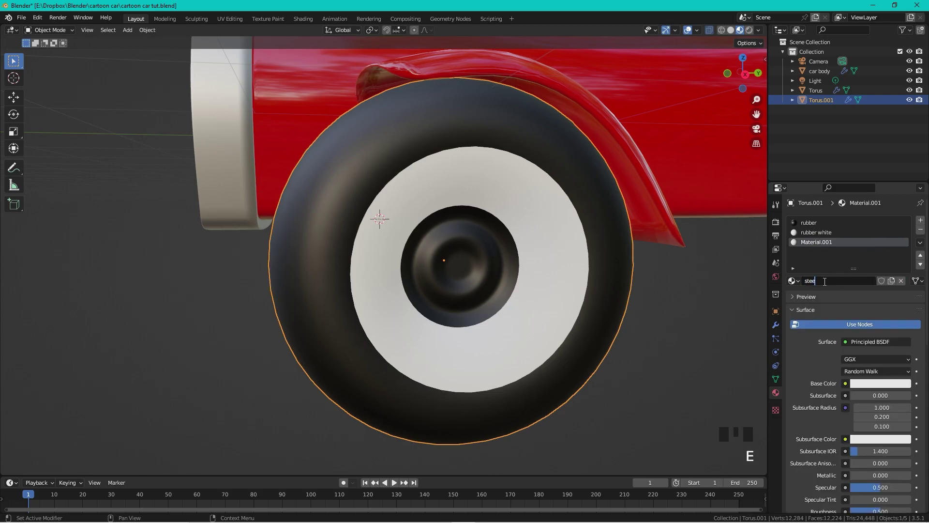
key("BackSpace")
key("BackSpace")
key("BackSpace")
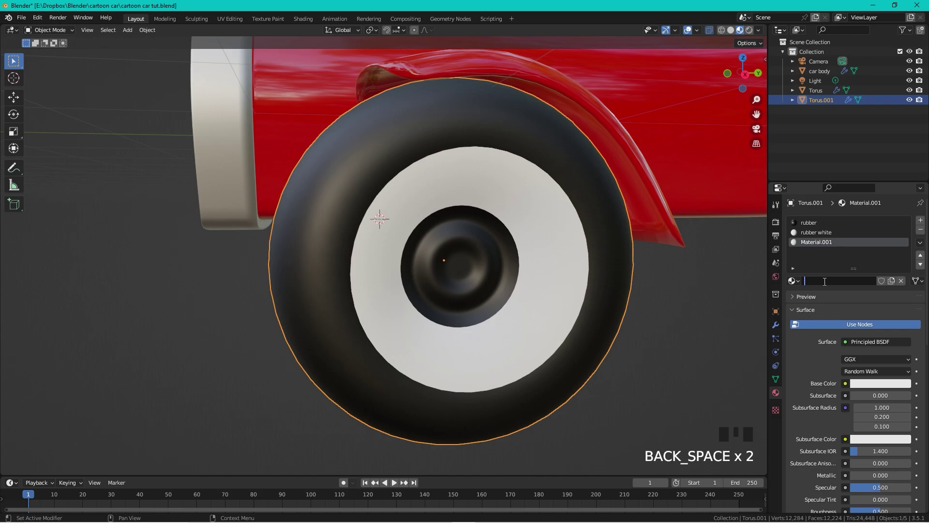
left_click(797, 285)
- Put the existing steel material in the wheel's third material slot
left_click(796, 284)
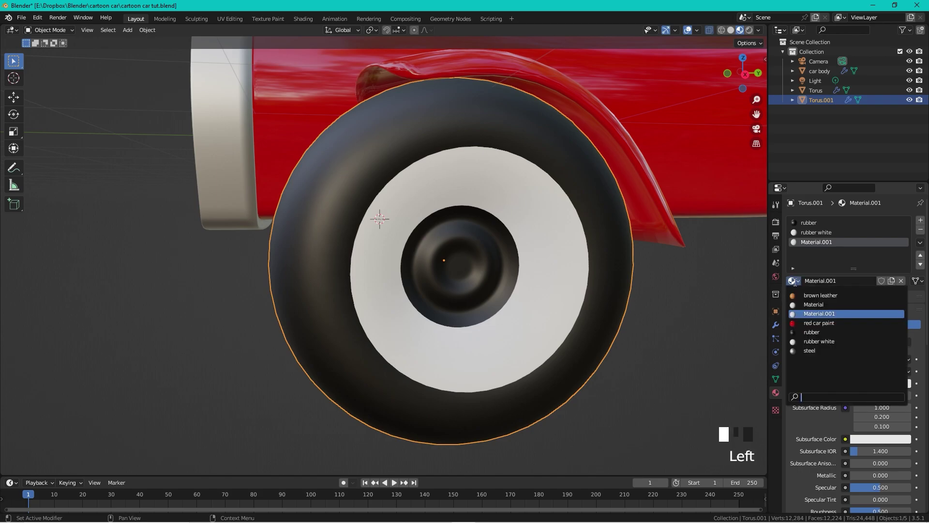
left_click(814, 351)
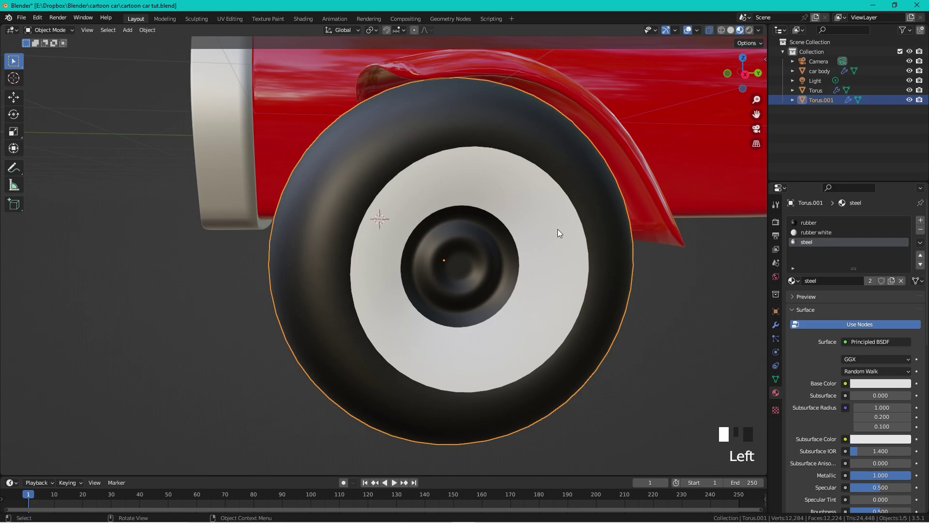
- In Edit Mode, select the front wheel hub's concentric face rings and centre face, assign the steel material, and return to Object Mode
key("Tab")
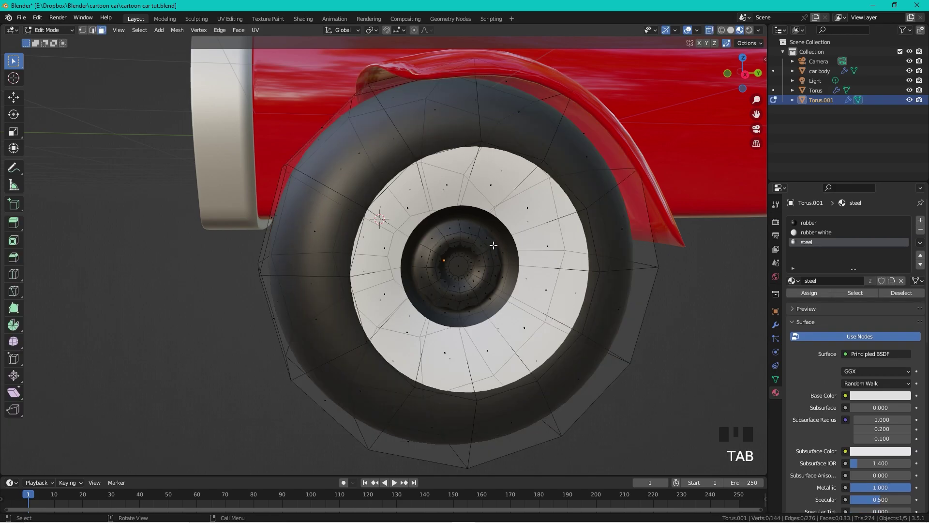
key("3")
left_click(500, 234, "alt")
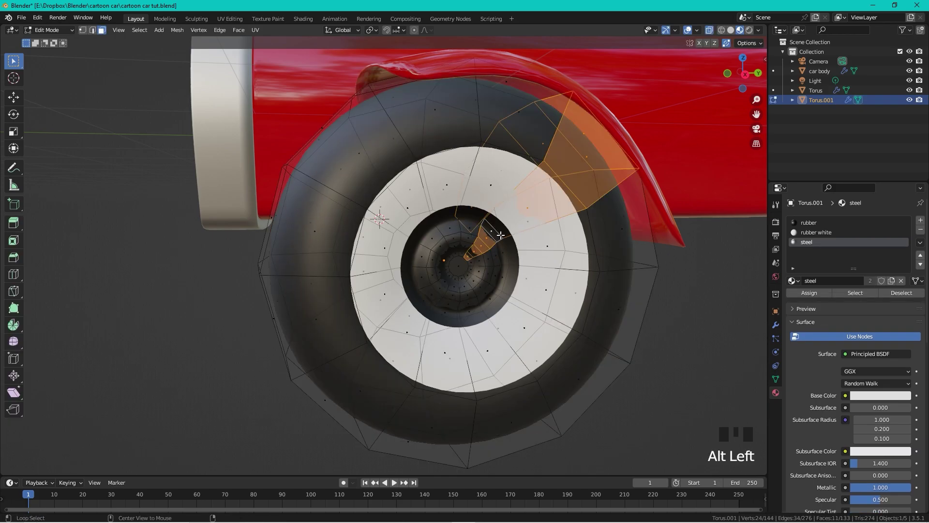
left_click(504, 241, "alt")
scroll(504, 241, "down", 5)
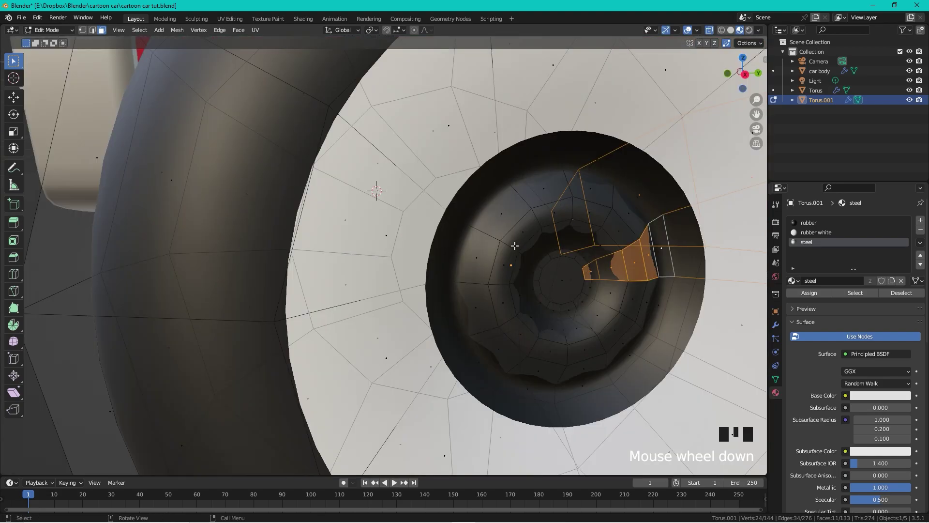
left_click(459, 220, "alt+shift")
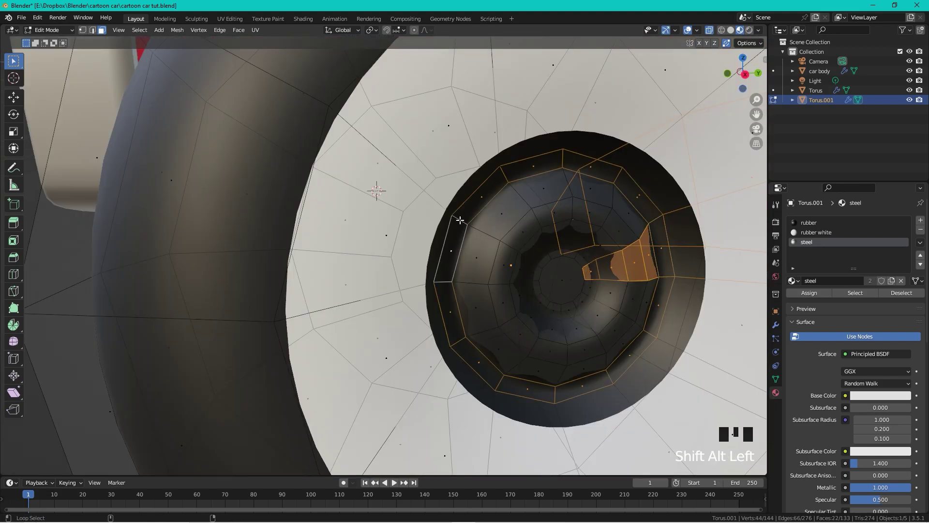
left_click(460, 221)
left_click(460, 221, "alt")
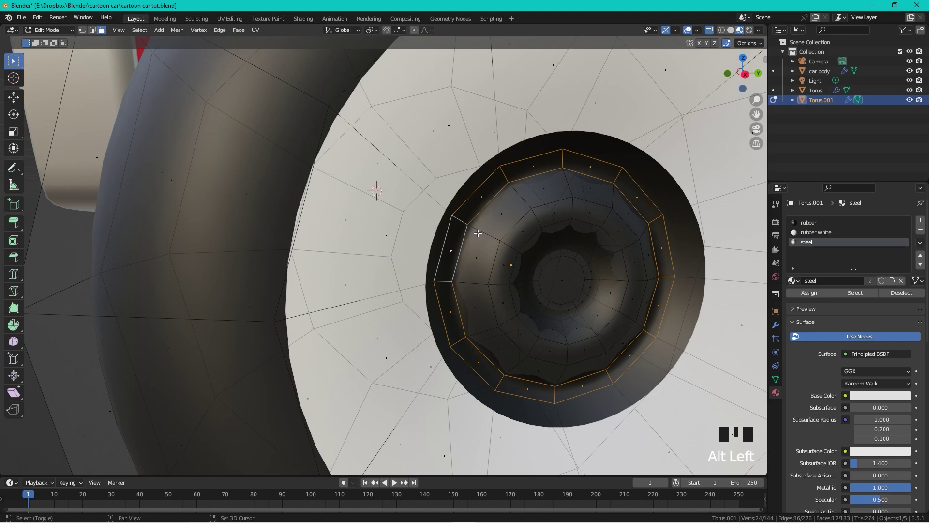
left_click(479, 235, "alt+shift")
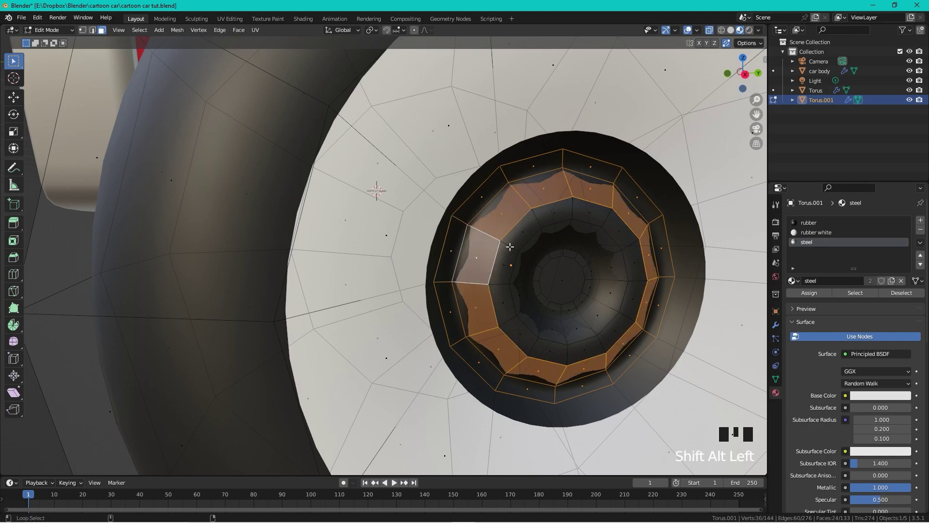
left_click(522, 257, "alt+shift")
left_click(539, 270, "alt+shift")
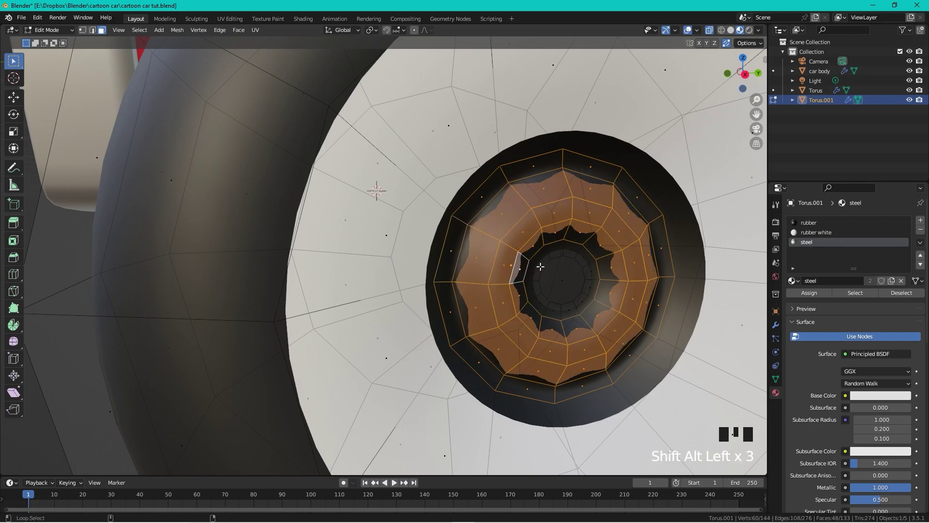
left_click(540, 265, "alt+shift")
left_click(557, 276, "shift")
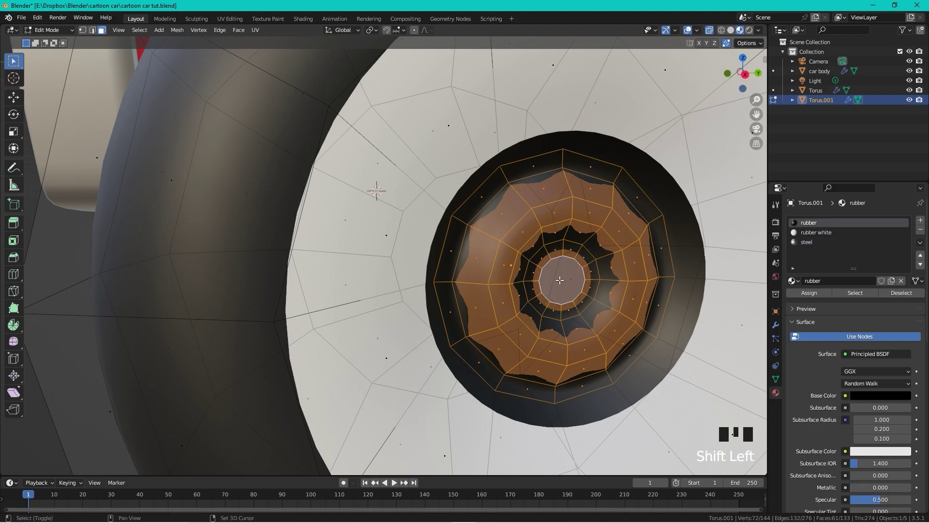
scroll(385, 249, "up", 2)
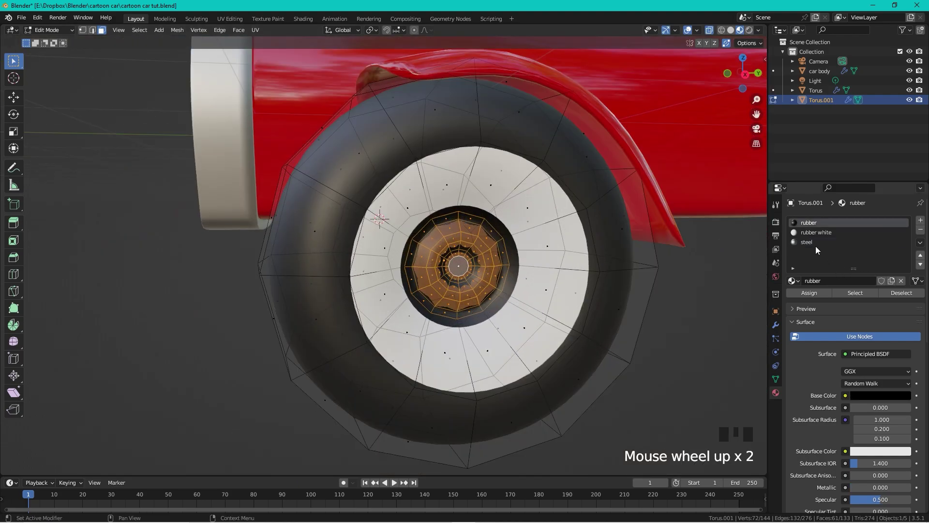
left_click(813, 245)
left_click(809, 293)
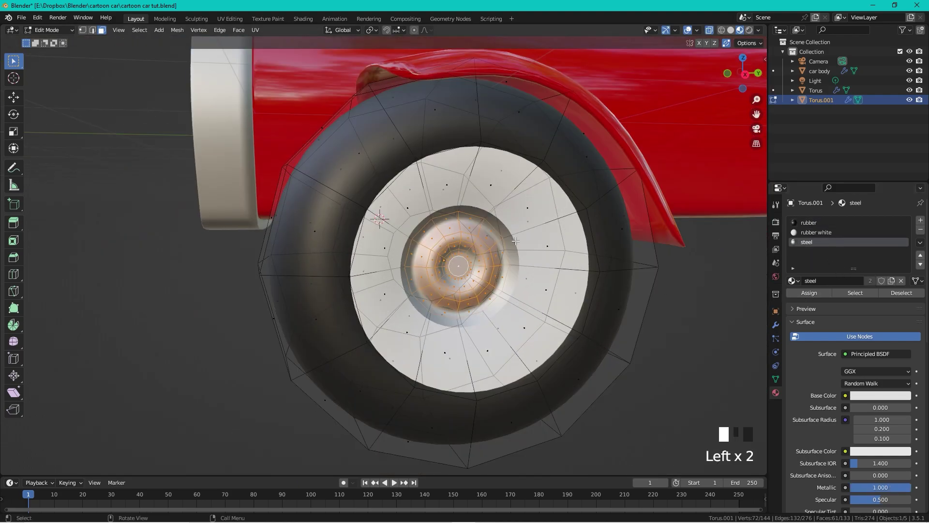
scroll(534, 241, "down", 1)
key("Tab")
- Duplicate the front wheel about 3.17 m along the Y axis so the copy sits under the rear wheel arch
scroll(595, 339, "down", 4)
middle_click_drag(604, 355, 531, 246)
scroll(531, 245, "up", 2)
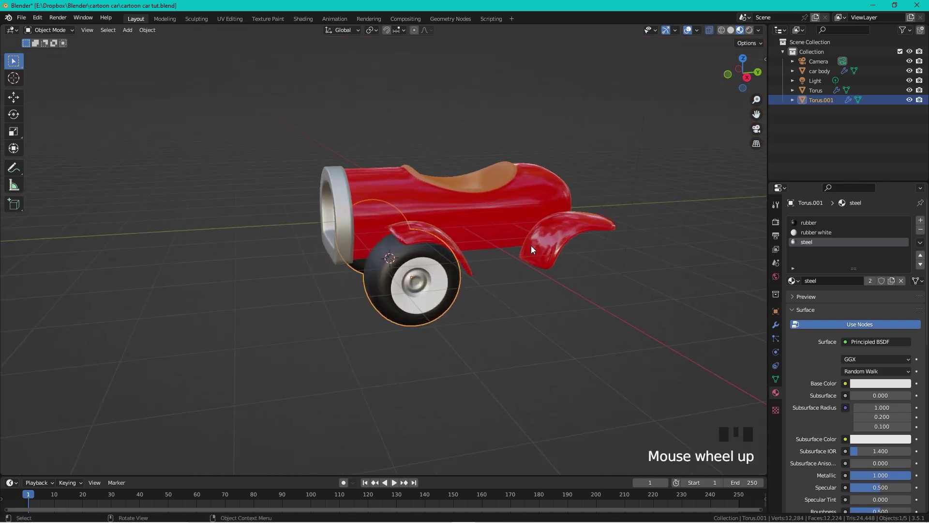
left_click(741, 72)
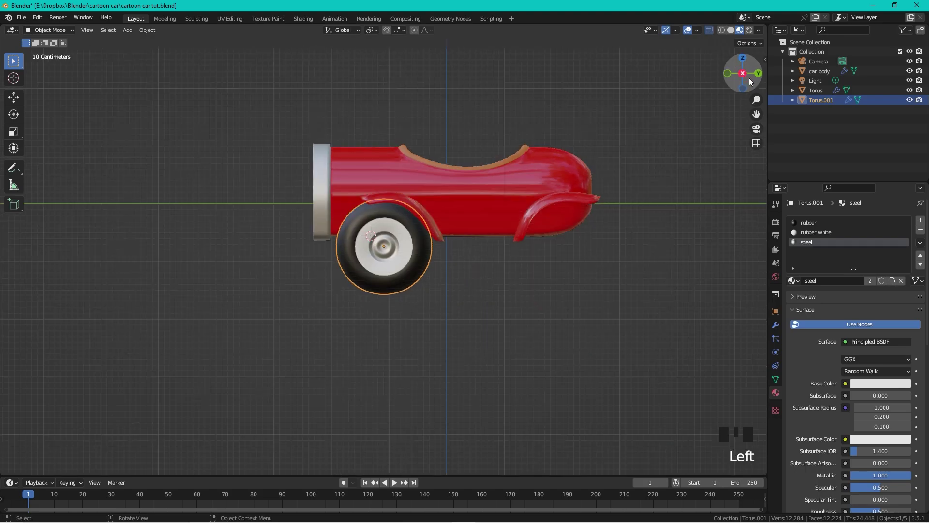
scroll(493, 191, "up", 2)
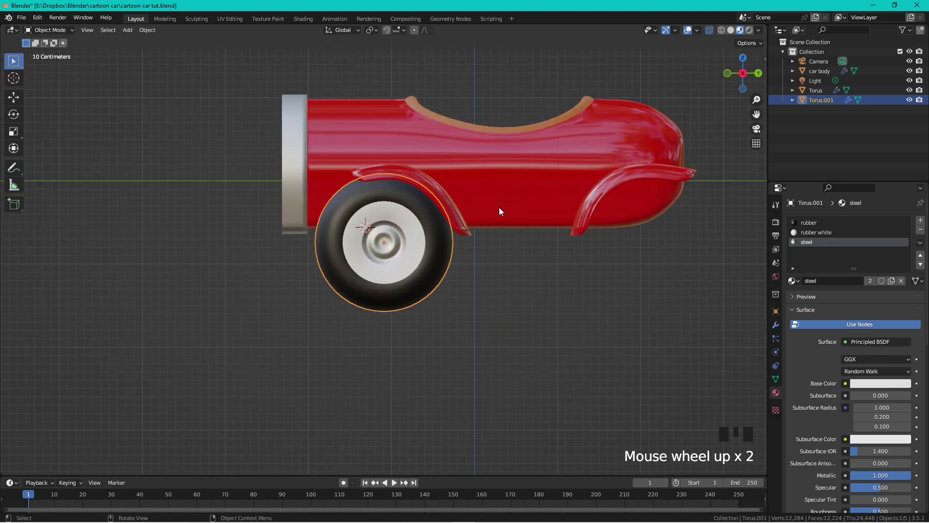
key("shift+d")
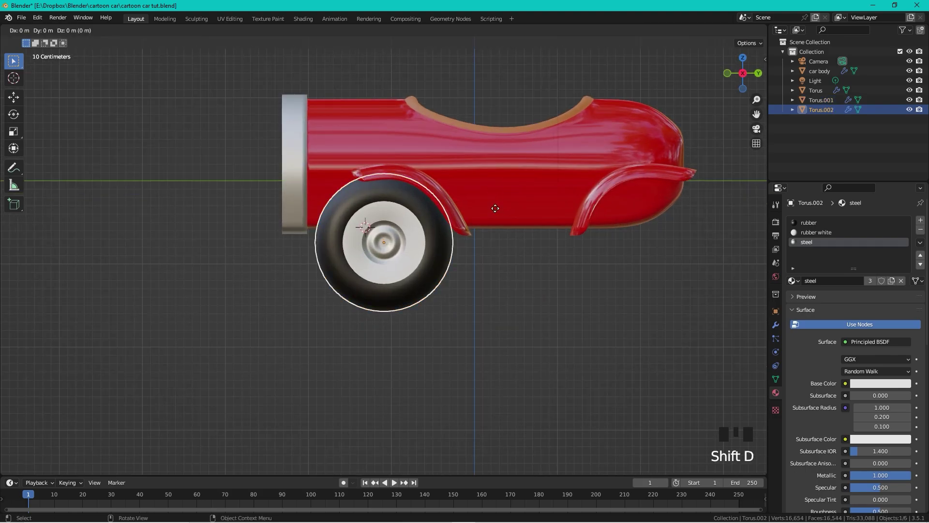
key("y")
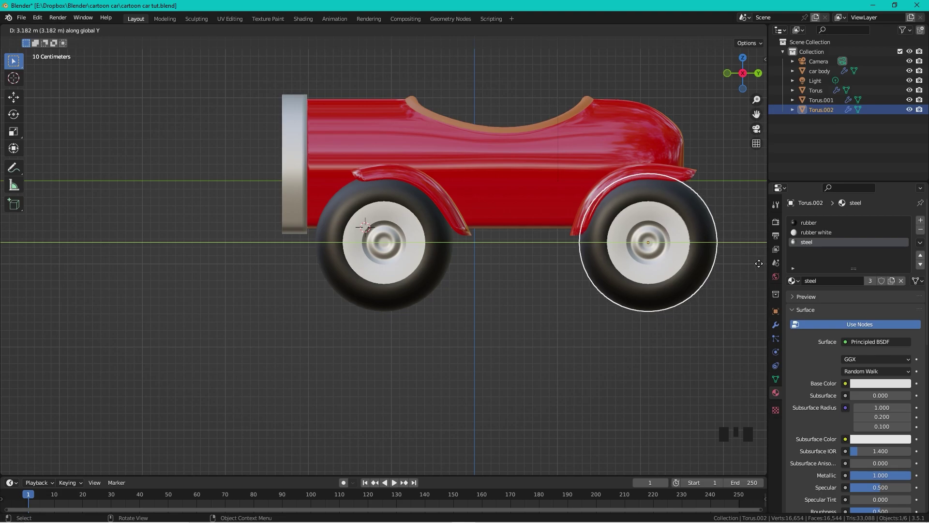
left_click(712, 243)
scroll(643, 226, "down", 2)
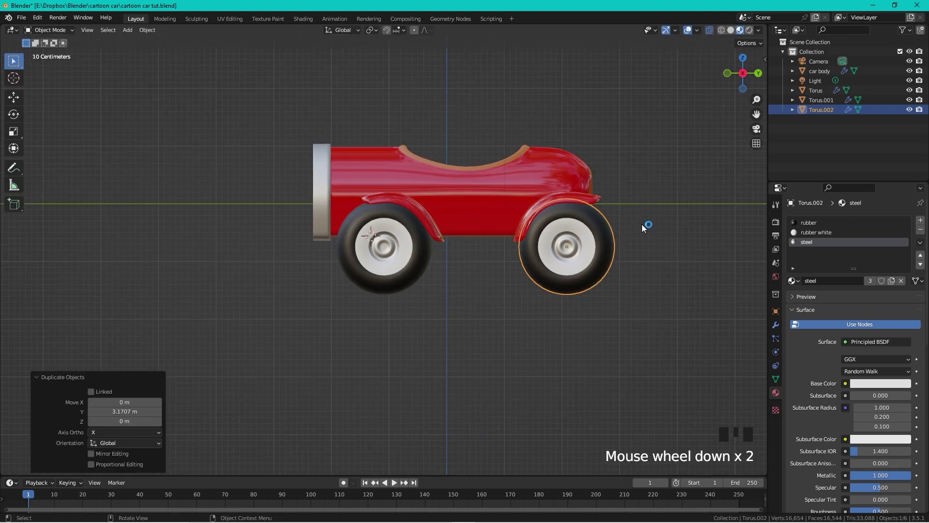
- Select both wheels and the wheel arches in side view and move them up about 0.35 m along Z
left_click(622, 209)
scroll(446, 187, "down", 1)
middle_click_drag(445, 186, 400, 187)
middle_click_drag(467, 207, 433, 207)
middle_click_drag(312, 212, 431, 228)
scroll(638, 224, "up", 2)
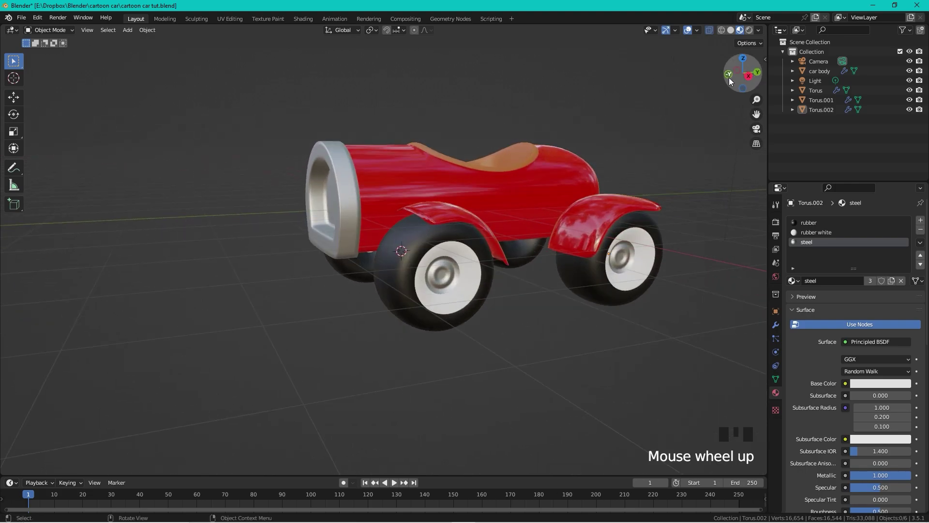
left_click(749, 76)
left_click(400, 232)
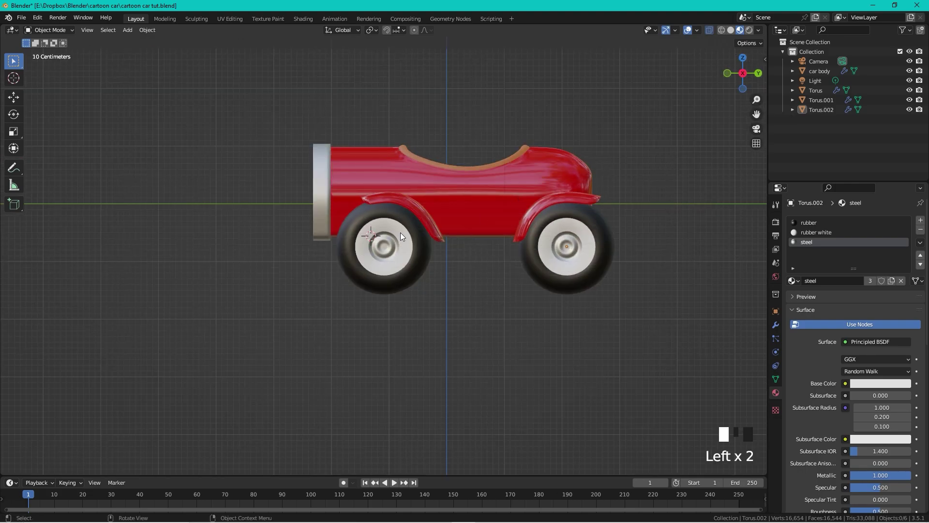
left_click(560, 207, "shift")
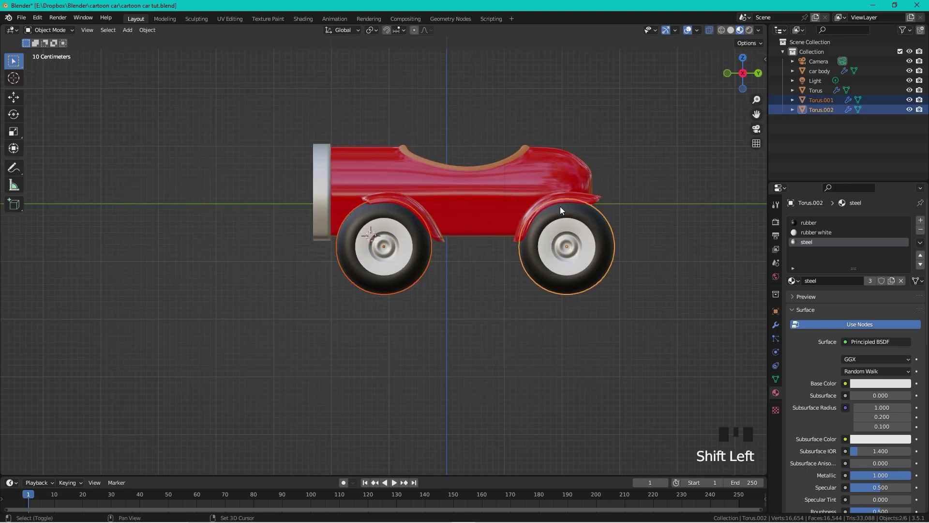
left_click(594, 198, "shift")
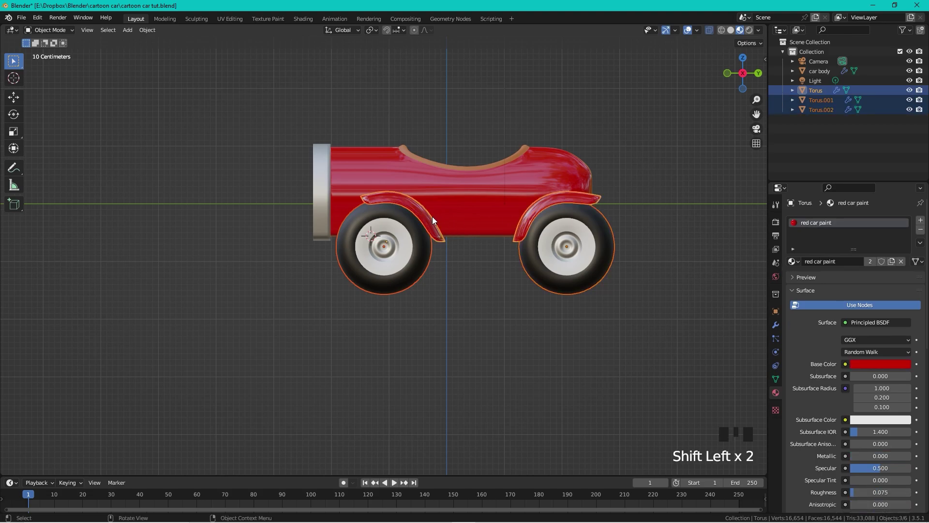
key("g")
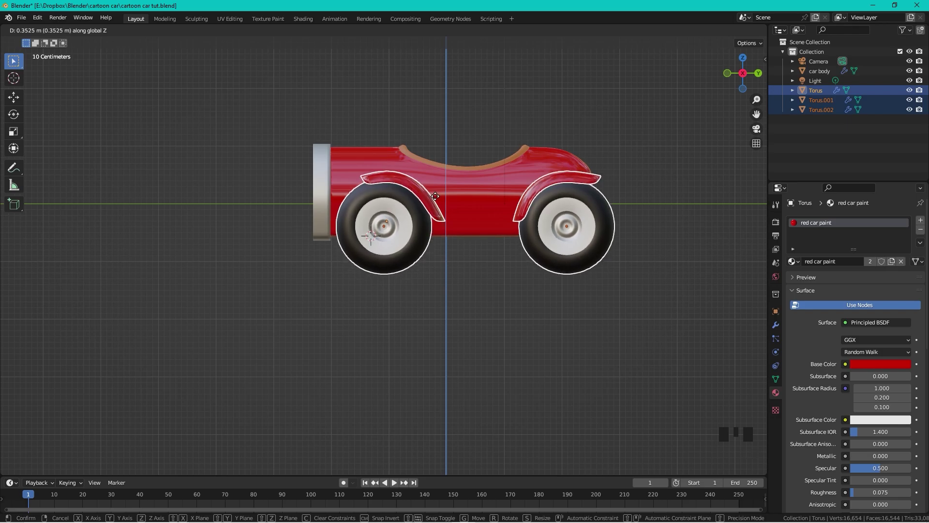
left_click(436, 196)
- In Edit Mode, select the open edge loop on the front wheel's inner side and extrude it about 0.77 m inward along X
left_click(438, 290)
middle_click_drag(438, 290, 559, 224)
scroll(491, 237, "up", 3)
left_click(561, 229)
key("Tab")
scroll(558, 222, "up", 3)
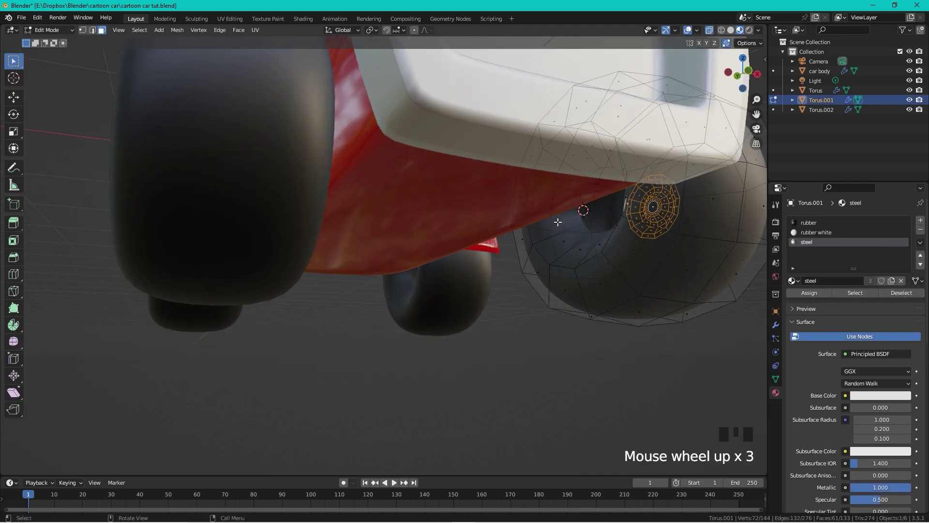
key("1")
left_click(594, 226, "alt")
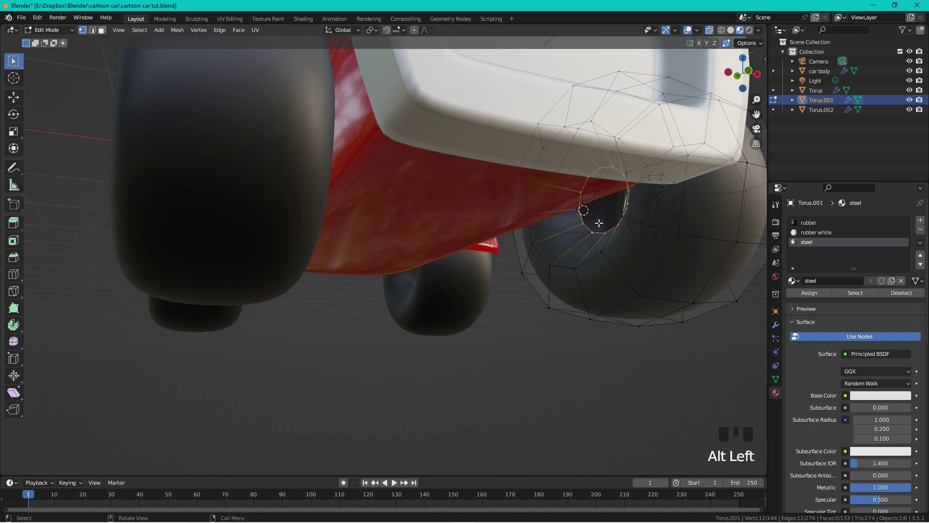
key("e")
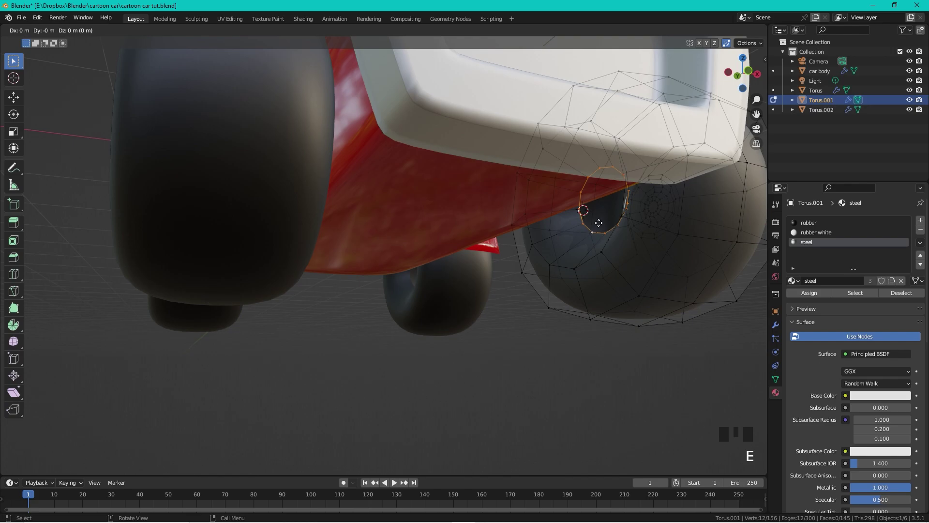
key("x")
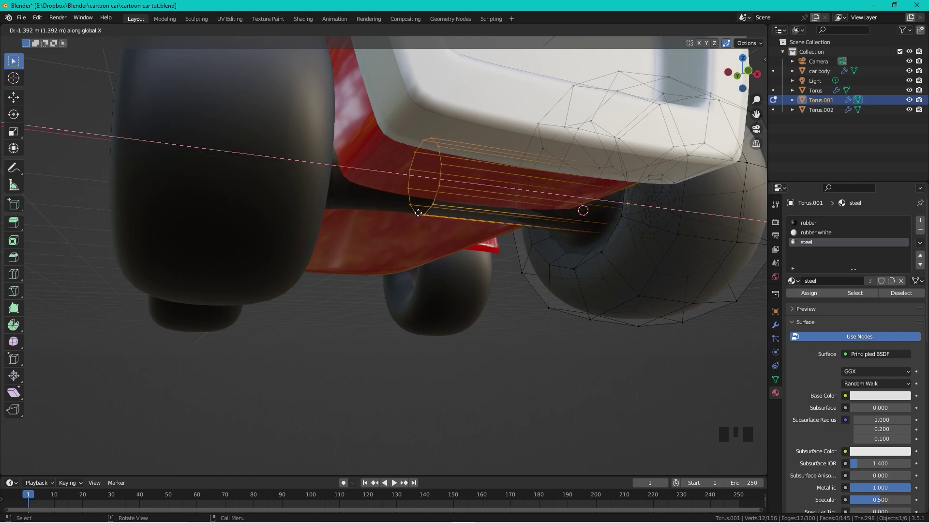
left_click(508, 209)
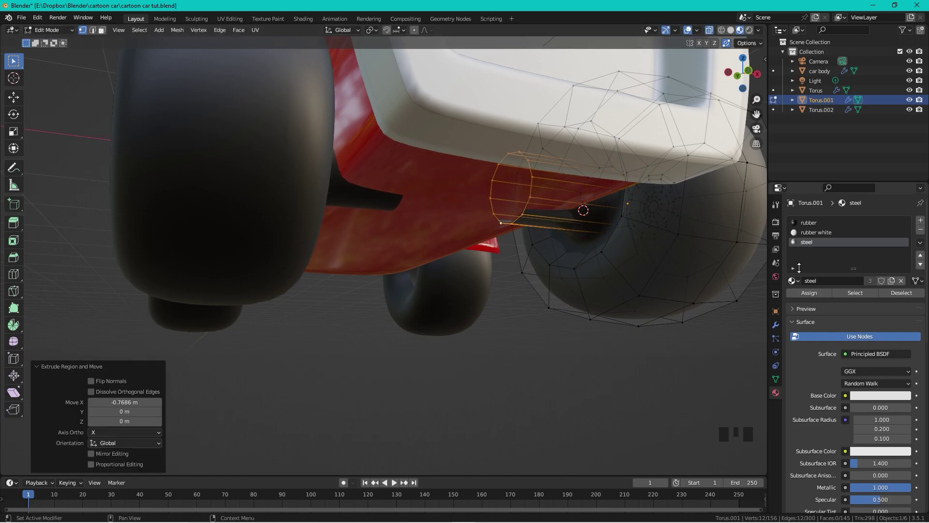
- Enable Clipping on the front wheel's Mirror modifier and move the extruded loop along X to the car's centre line, joining the axle
left_click(774, 326)
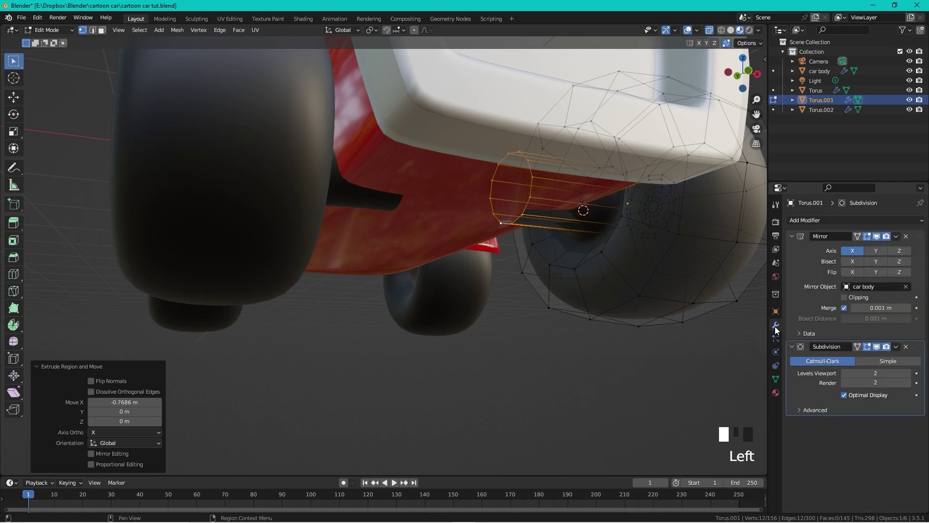
left_click(844, 297)
key("g")
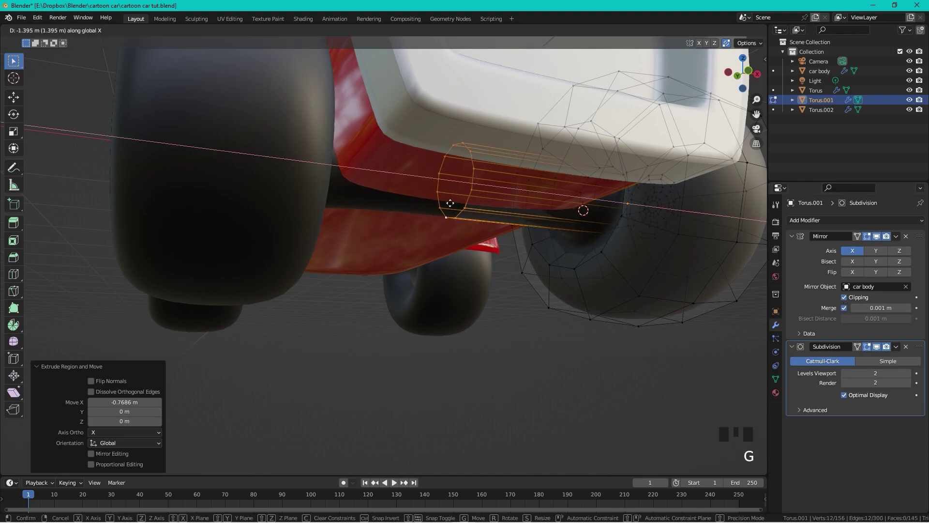
left_click(460, 201)
- Add a loop cut around the front axle and slide it close to the wheel
scroll(458, 201, "down", 3)
middle_click_drag(430, 204, 528, 191)
scroll(465, 156, "up", 3)
scroll(466, 156, "down", 1)
scroll(528, 191, "up", 2)
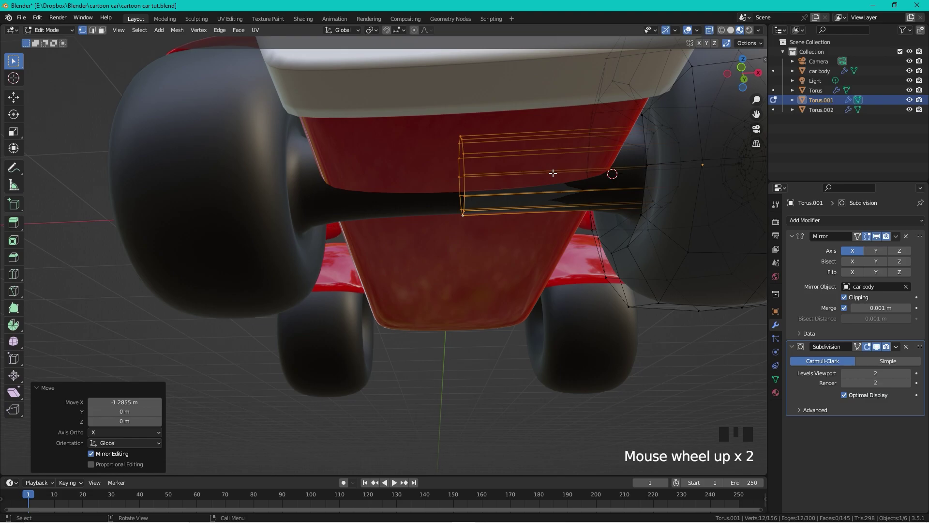
key("ctrl+r")
left_click(552, 173)
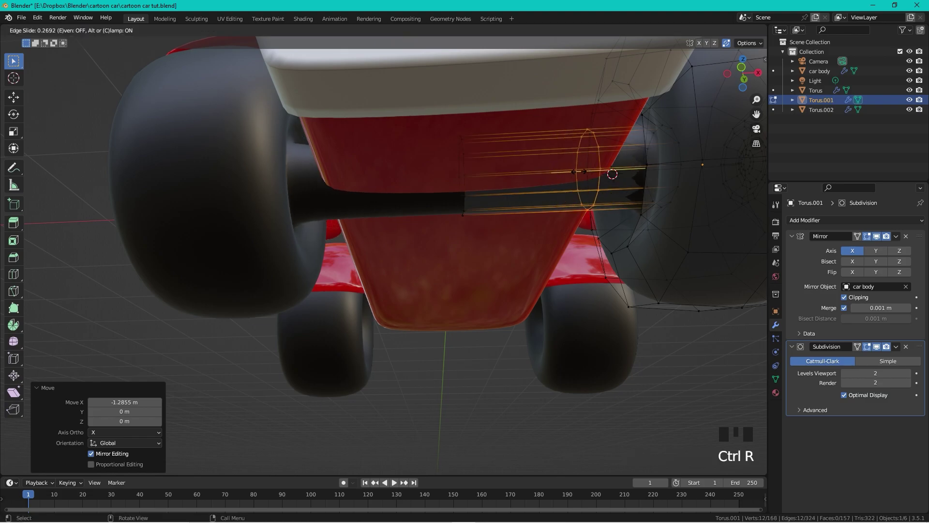
left_click(622, 170)
key("Tab")
key("Tab")
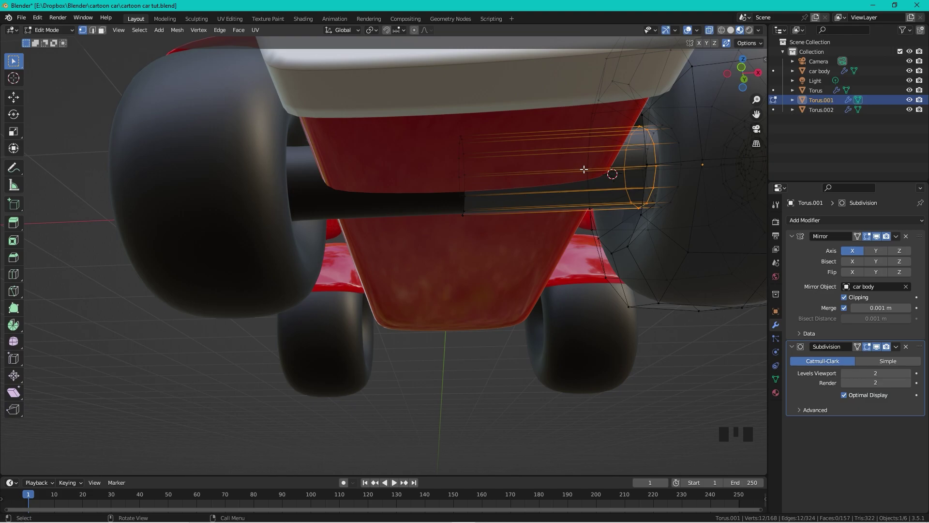
- Select the ring of faces along the front axle, assign the steel material to it, and return to Object Mode
key("3")
left_click(559, 173, "alt")
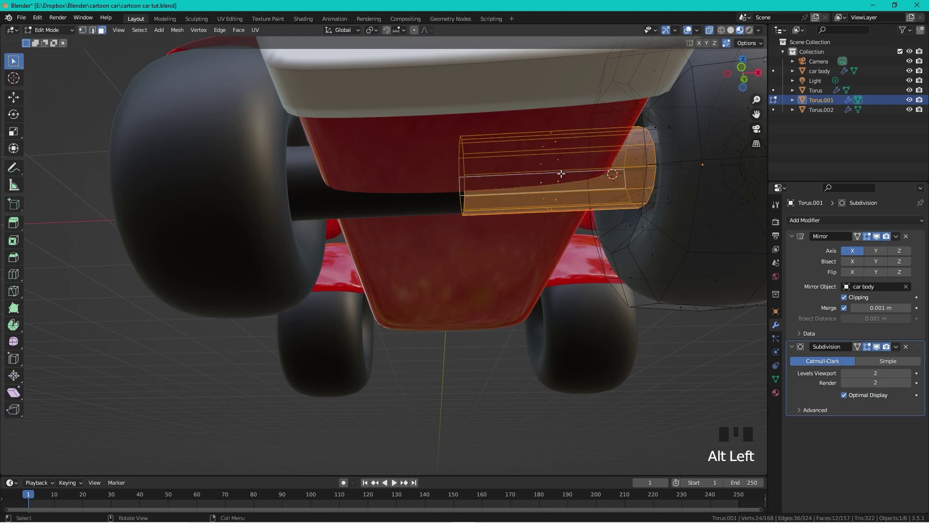
left_click(775, 393)
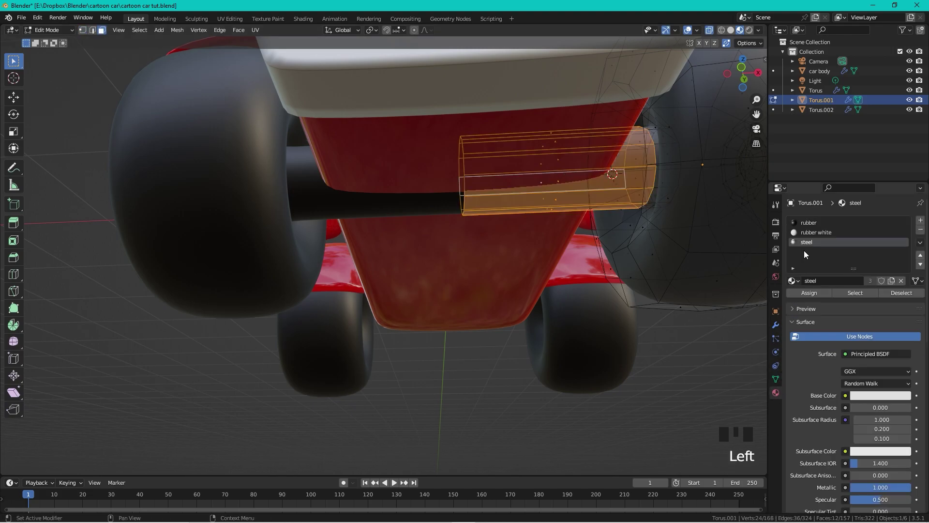
left_click(809, 293)
key("Tab")
- Delete the rear wheel duplicate and switch to the side view of the car
middle_click_drag(585, 196, 570, 219)
scroll(538, 195, "down", 3)
left_click(586, 245)
key("Delete")
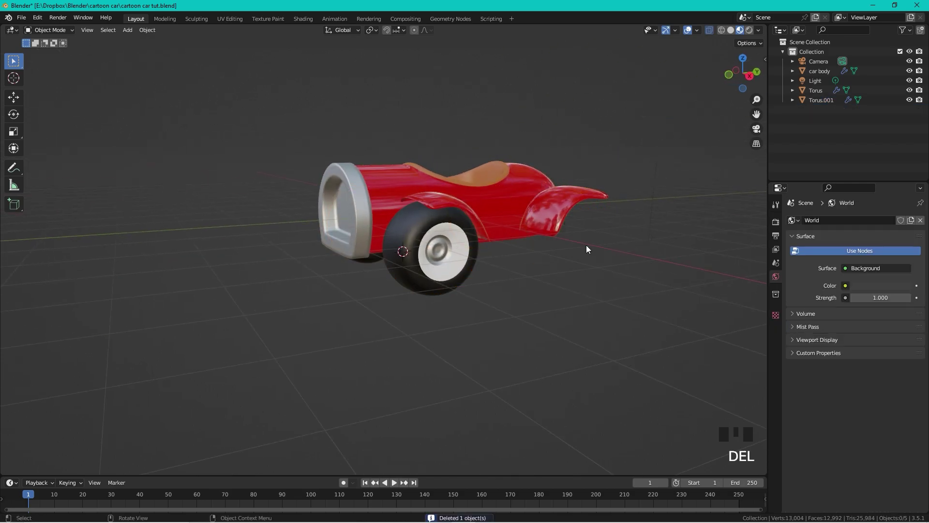
left_click(749, 76)
scroll(446, 236, "up", 2)
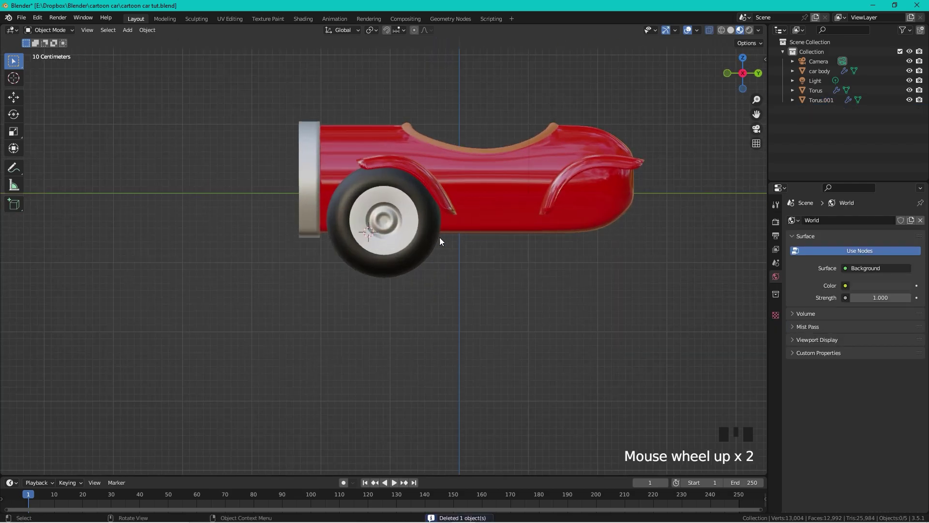
- Duplicate the front wheel and move the copy about 3.19 m along Y, under the rear wheel arch
left_click(410, 244)
key("shift+d")
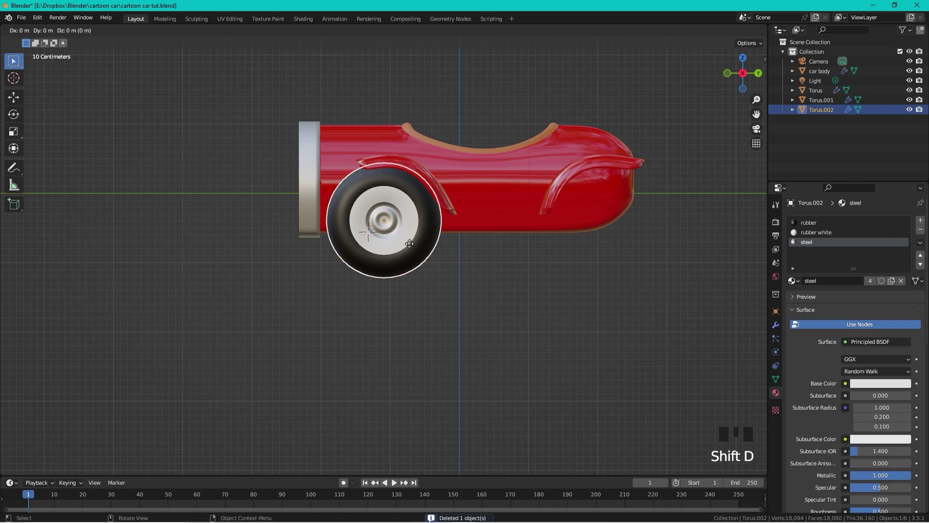
key("y")
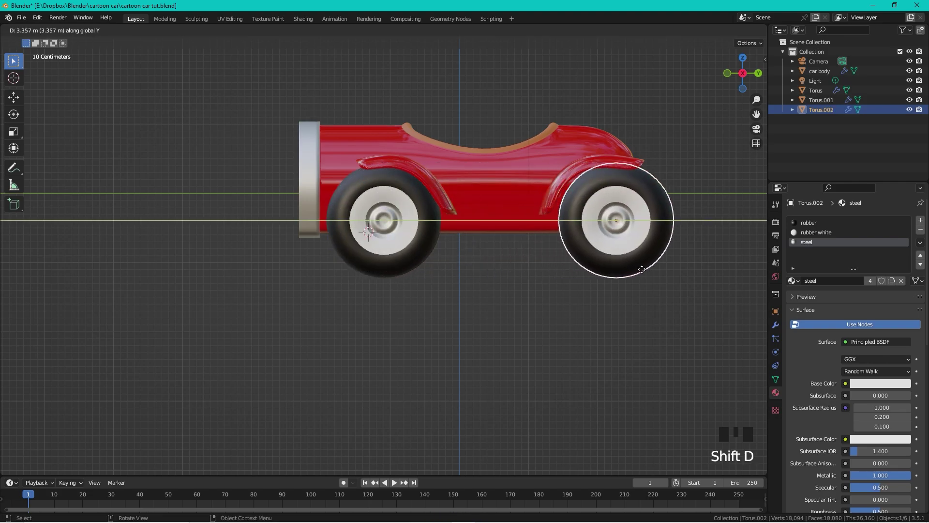
left_click(632, 271)
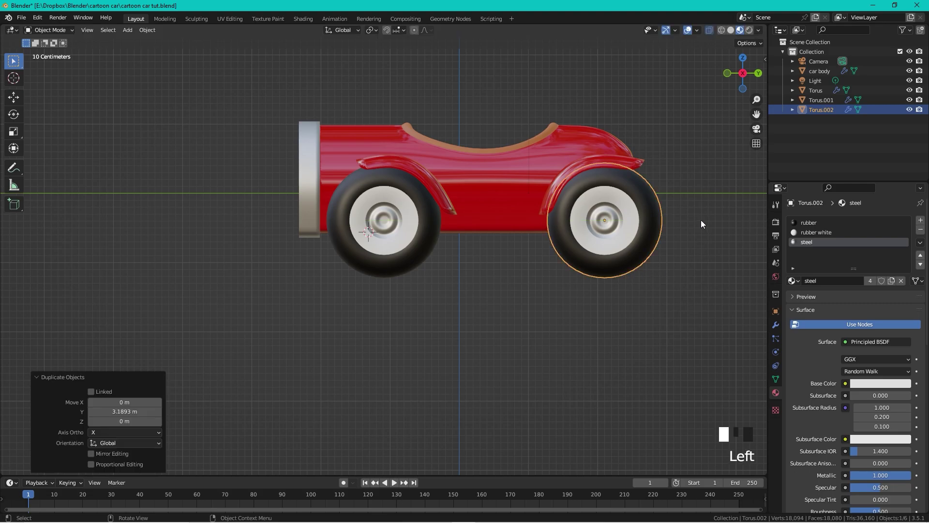
left_click(700, 220)
scroll(700, 220, "down", 2)
middle_click_drag(613, 196, 632, 223)
mouse_move(438, 141)
middle_mouse_down()
mouse_move(547, 169)
mouse_move(443, 134)
middle_mouse_up()
scroll(455, 149, "up", 3)
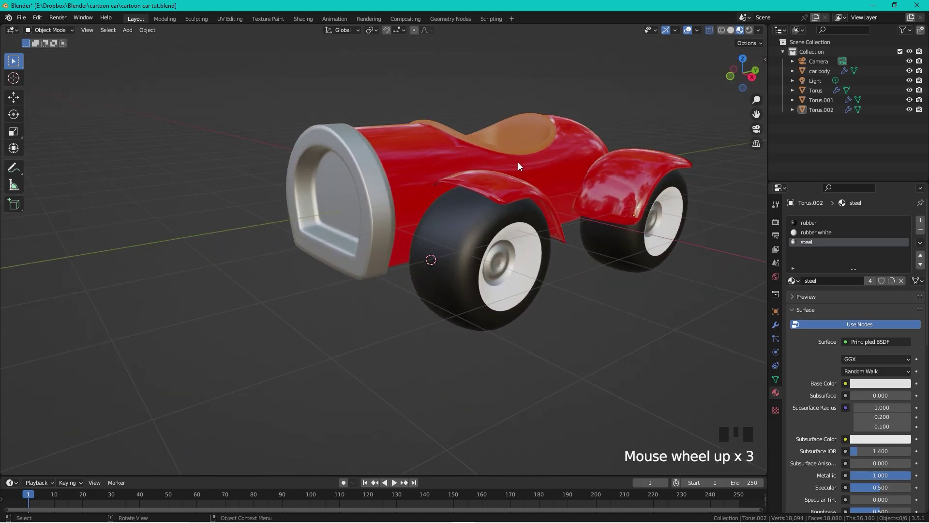
middle_click_drag(513, 160, 413, 191, "shift")
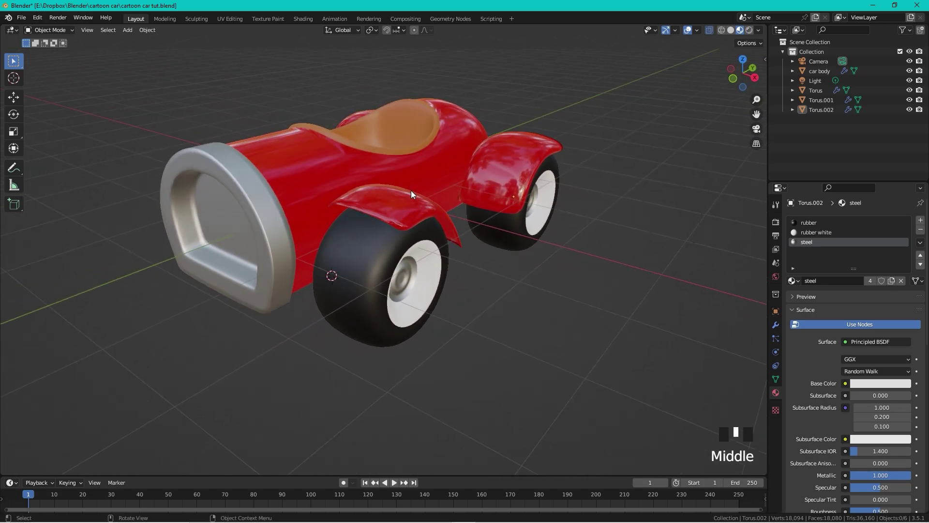
scroll(415, 186, "up", 1)
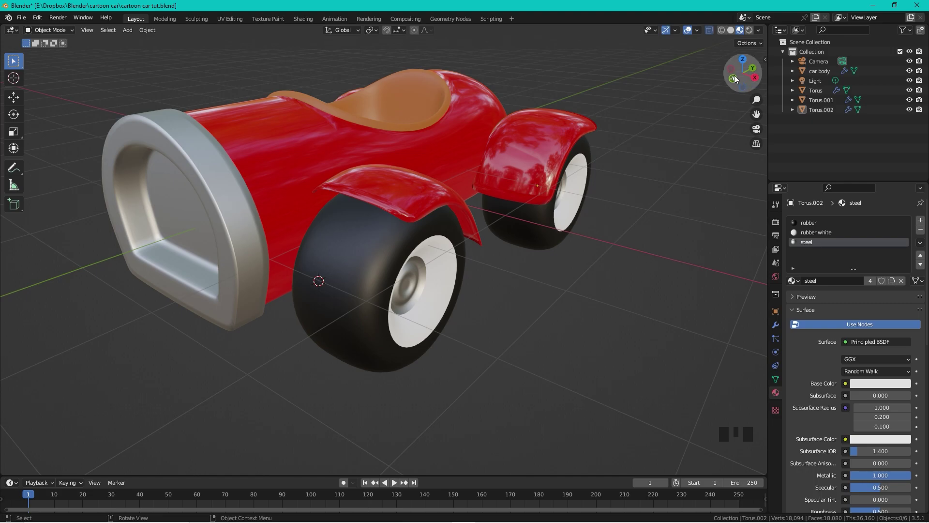
- Place the 3D cursor just above the front wheel arch, centred over the wheel, using the side and front views
left_click(755, 78)
middle_click_drag(351, 127, 445, 213, "shift")
scroll(379, 188, "up", 1)
right_click(380, 184, "shift")
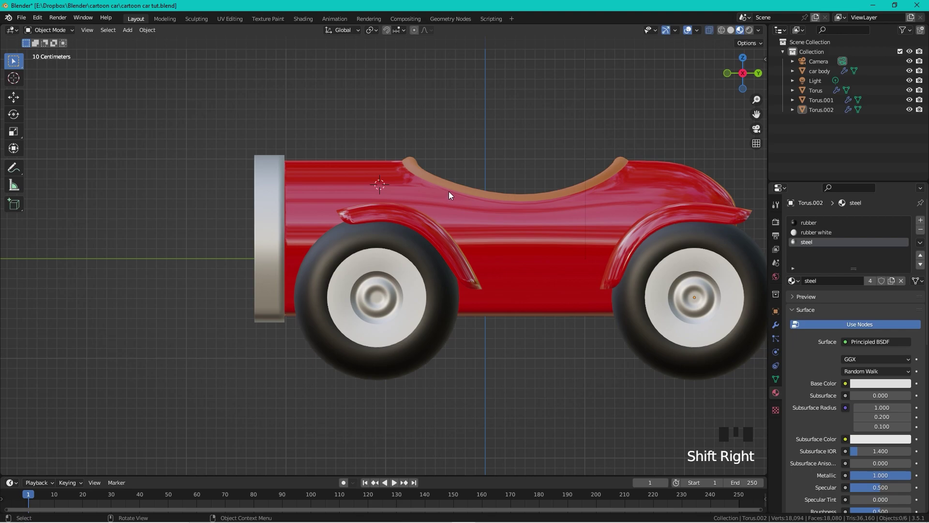
middle_click_drag(449, 191, 478, 207)
left_click(739, 79)
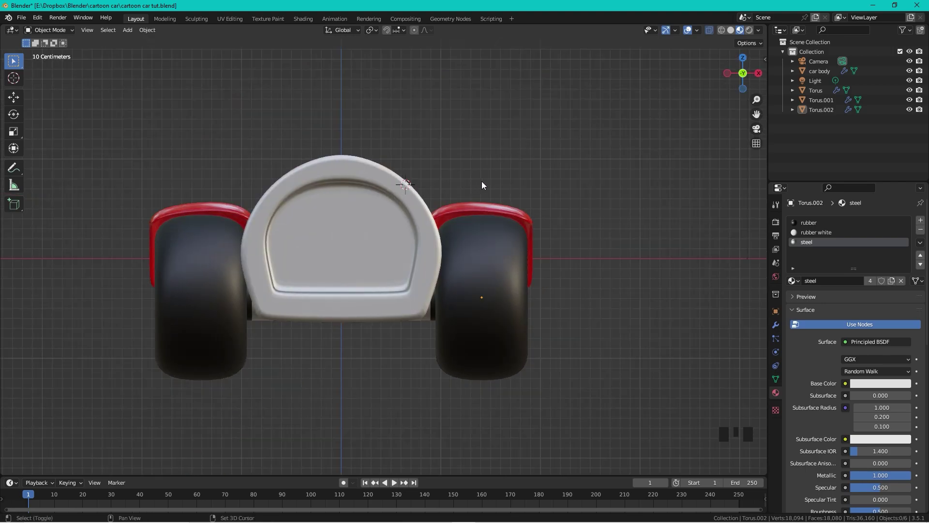
right_click(480, 185, "shift")
middle_click_drag(562, 119, 483, 187)
right_click(450, 203, "shift")
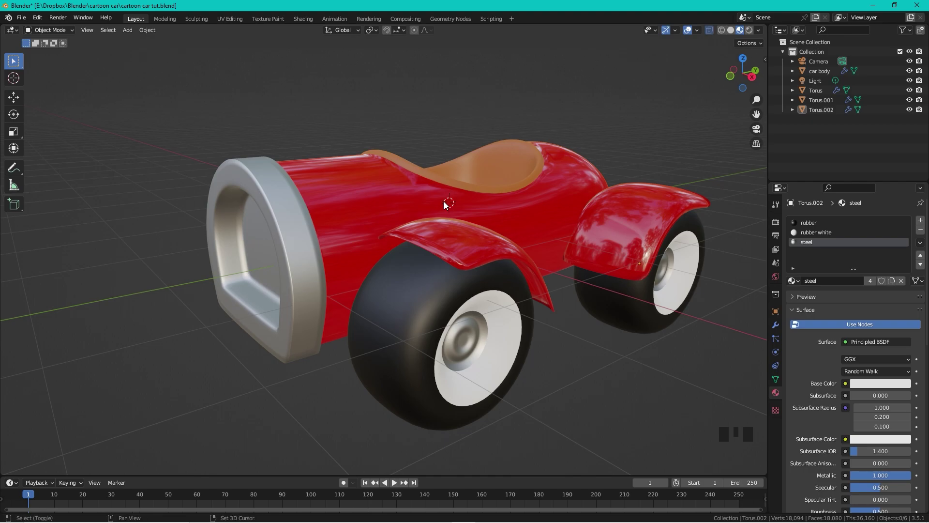
- Add a UV sphere at the 3D cursor above the front wheel arch
key("shift+a")
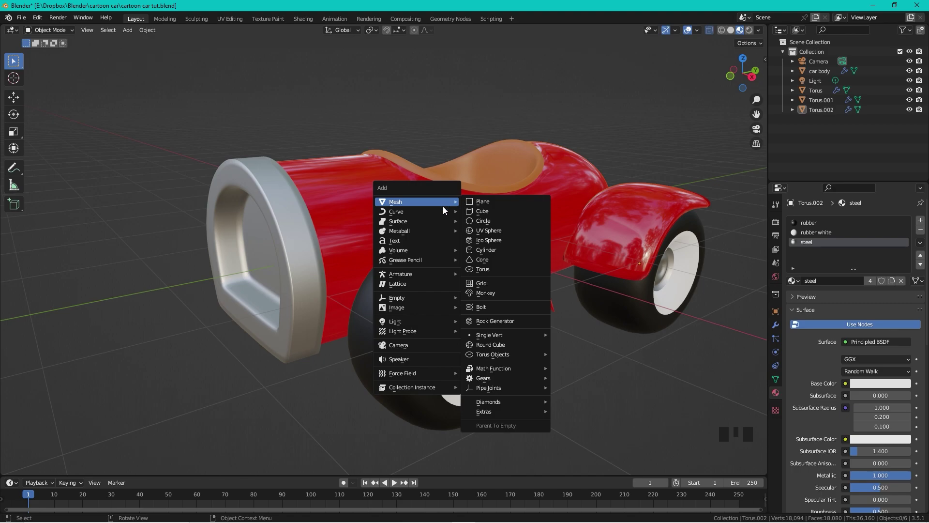
key("shift+a")
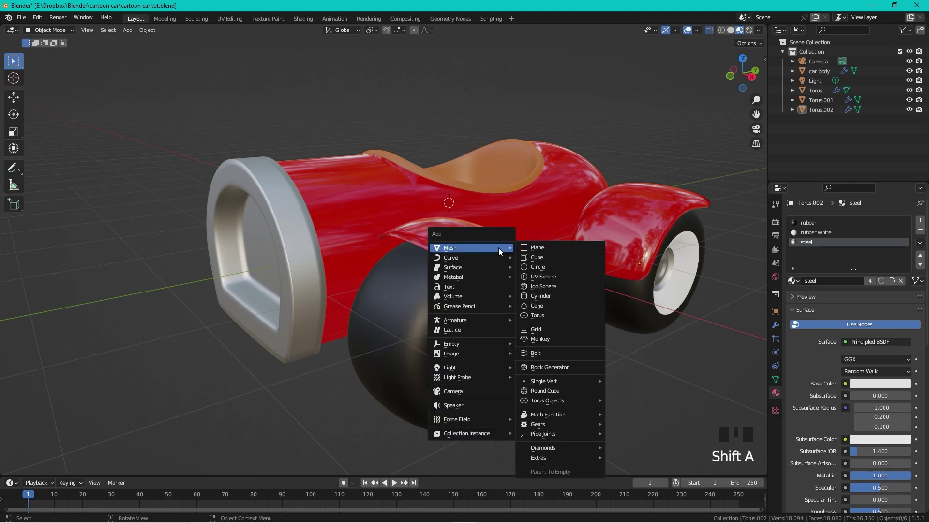
left_click(544, 277)
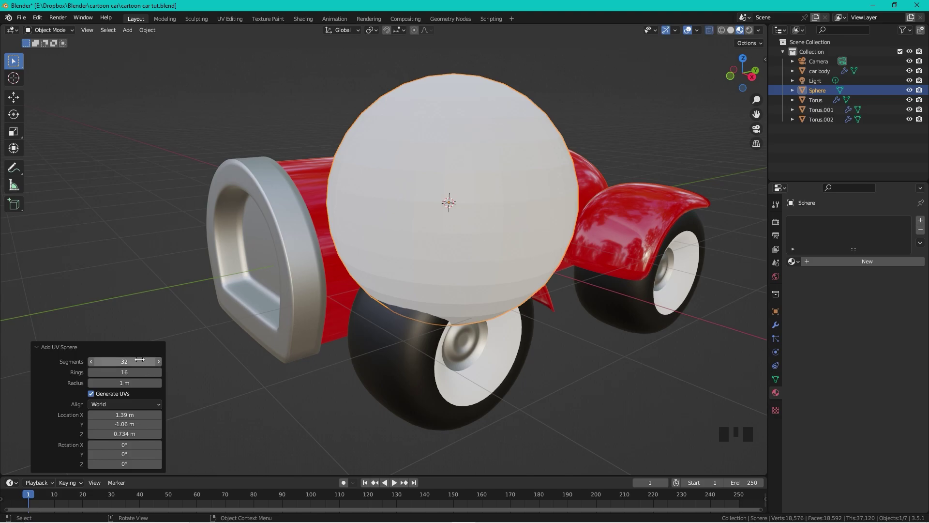
- Set the new sphere to 10 segments and 10 rings
left_click(125, 362)
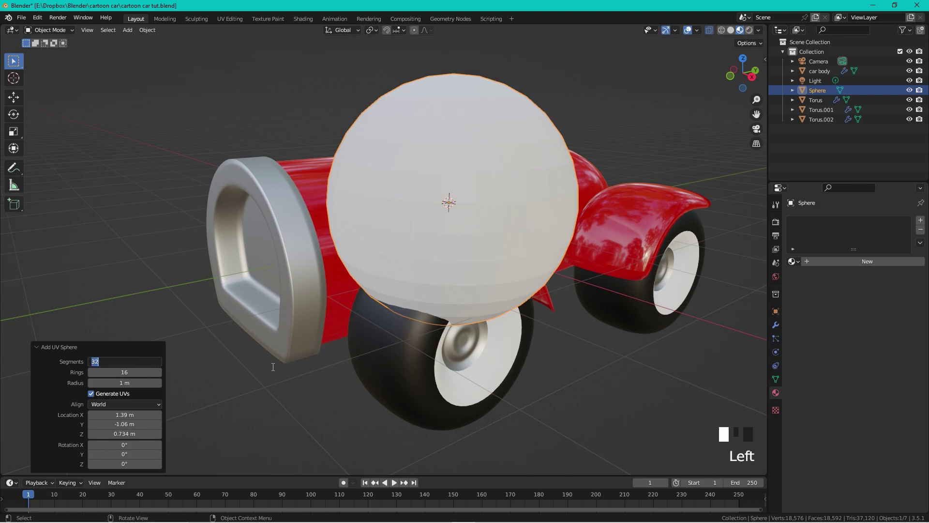
key("Return")
left_click(113, 372)
type("10")
key("Return")
- Set the UV sphere to 8 segments and 6 rings
middle_click_drag(553, 179, 532, 167)
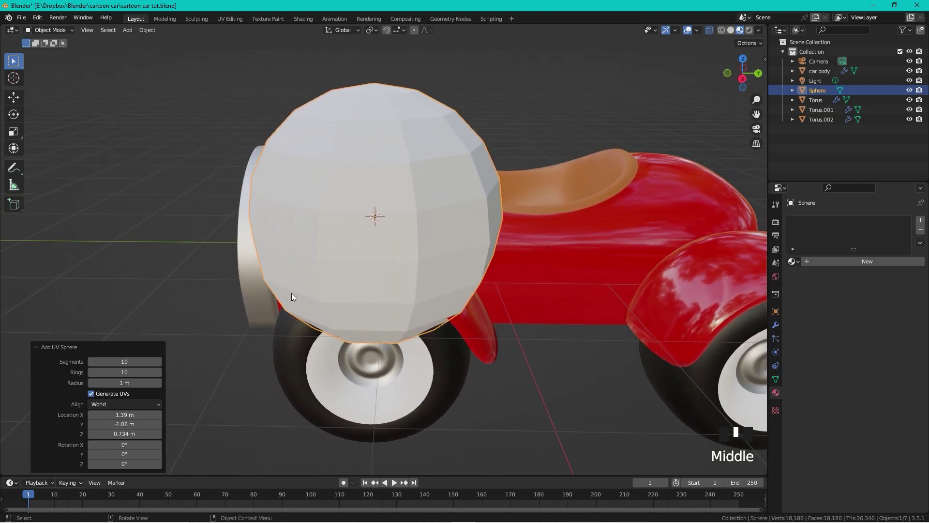
left_click(126, 362)
type("8")
key("Return")
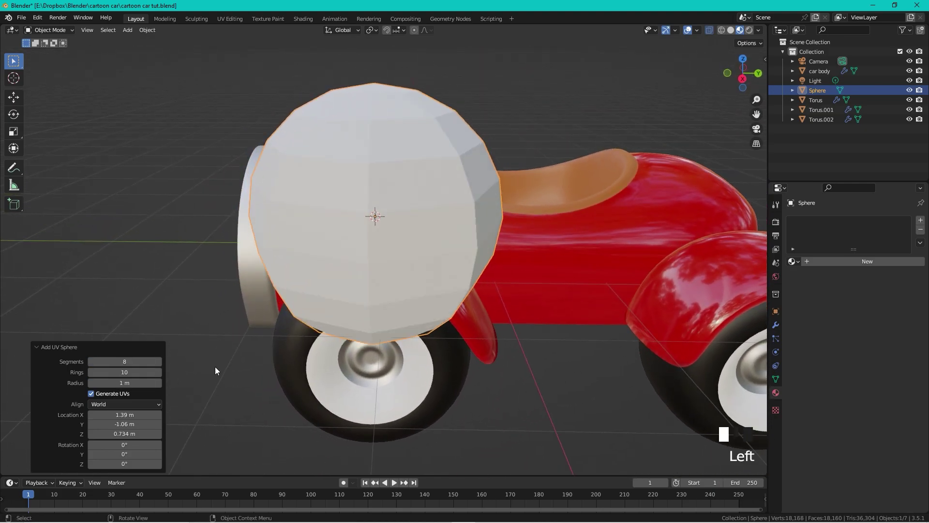
left_click(138, 371)
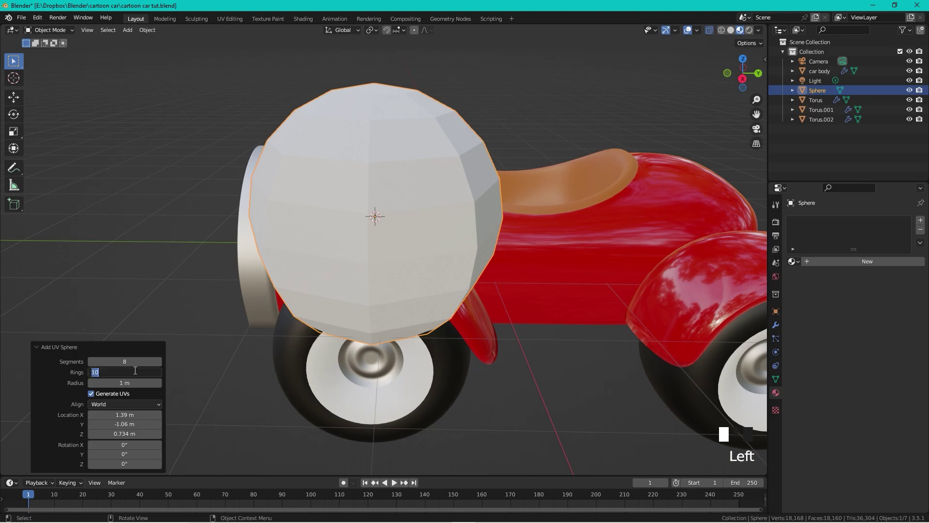
type("6")
key("Return")
middle_click_drag(378, 216, 449, 200)
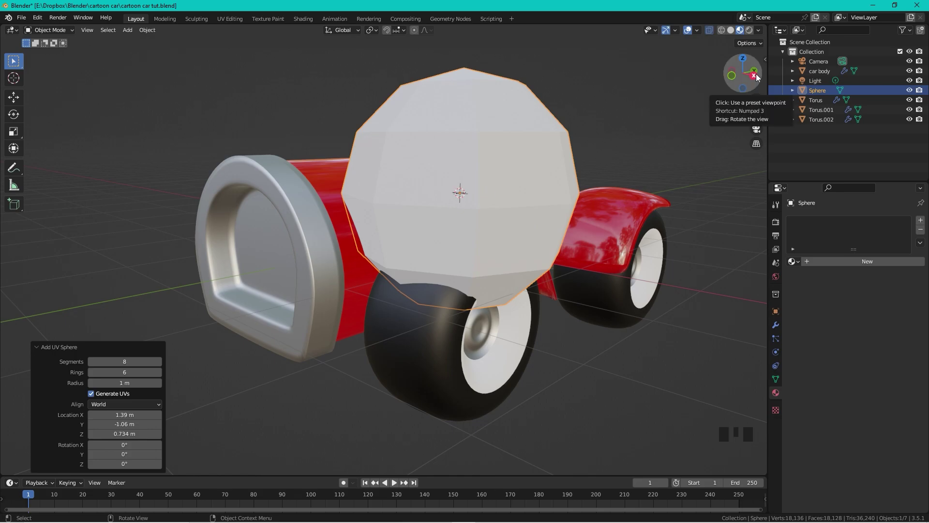
- Set the sphere's X rotation to 90°
left_click(123, 444)
type("90")
key("Return")
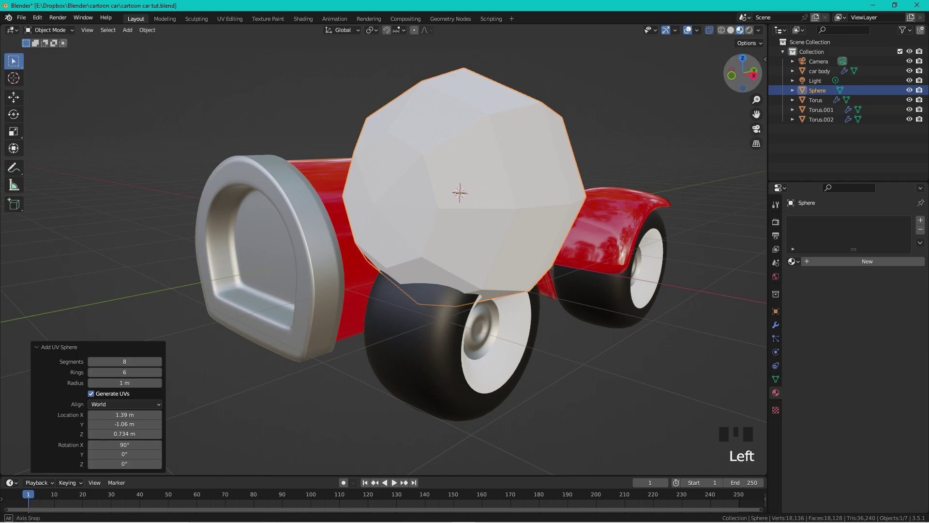
- In Edit Mode from the side view, delete the vertices of the sphere's half facing the front of the car
left_click(754, 76)
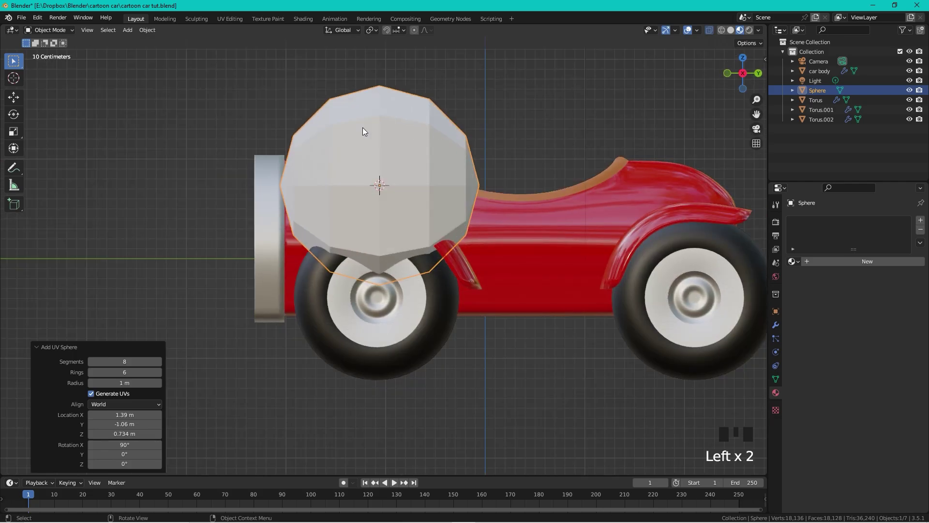
key("Tab")
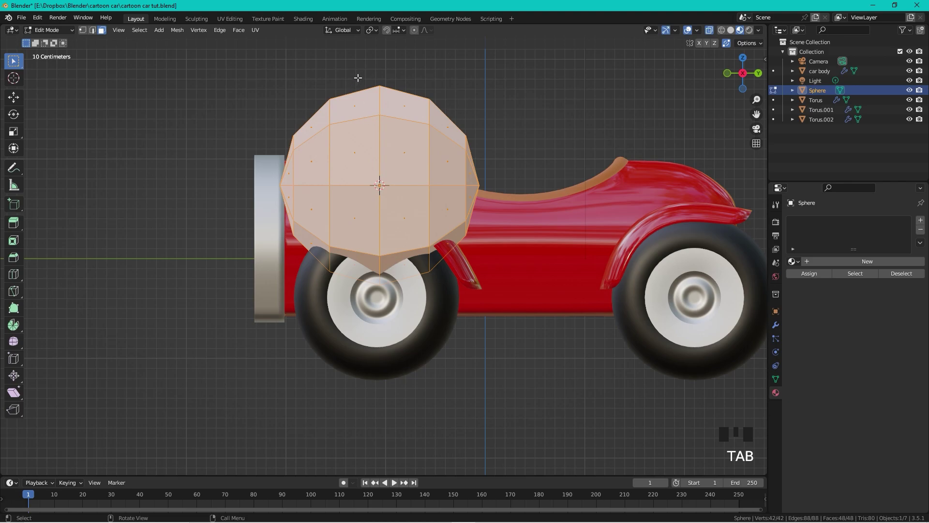
key("1")
left_click_drag(359, 74, 208, 356)
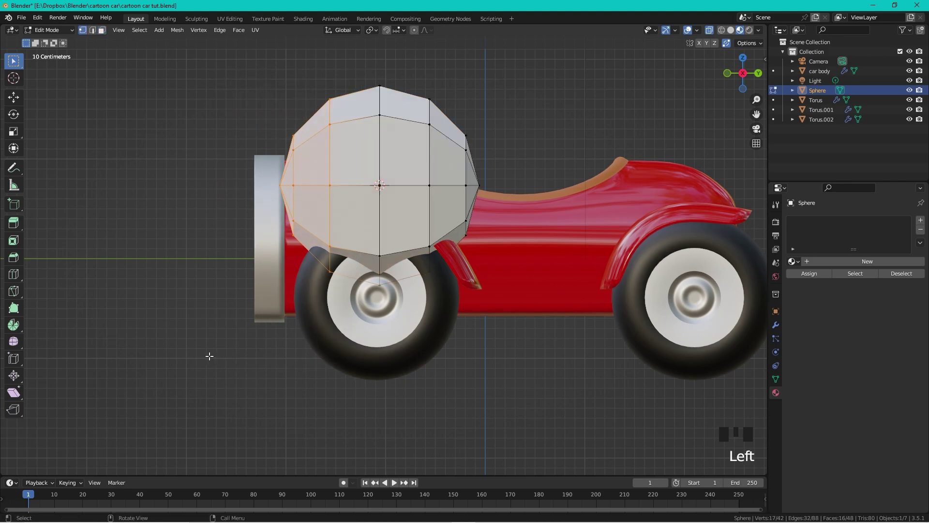
key("x")
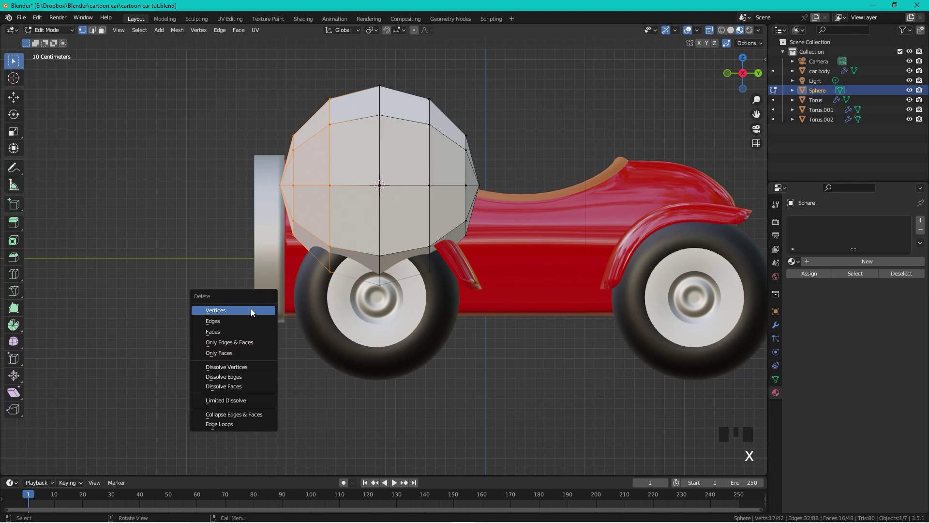
left_click(251, 308)
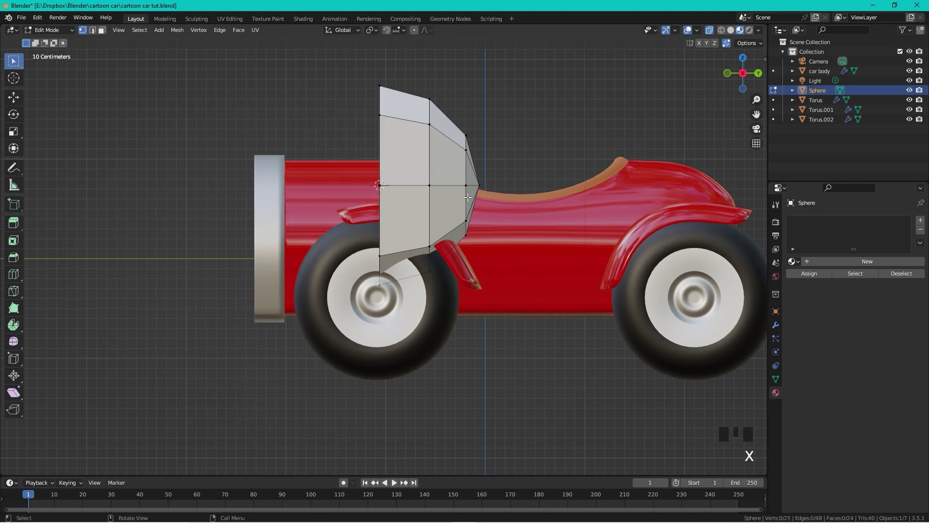
- Shade the half sphere smooth and scale it down to about 0.165 of its size
key("Tab")
right_click(435, 135)
left_click(432, 136)
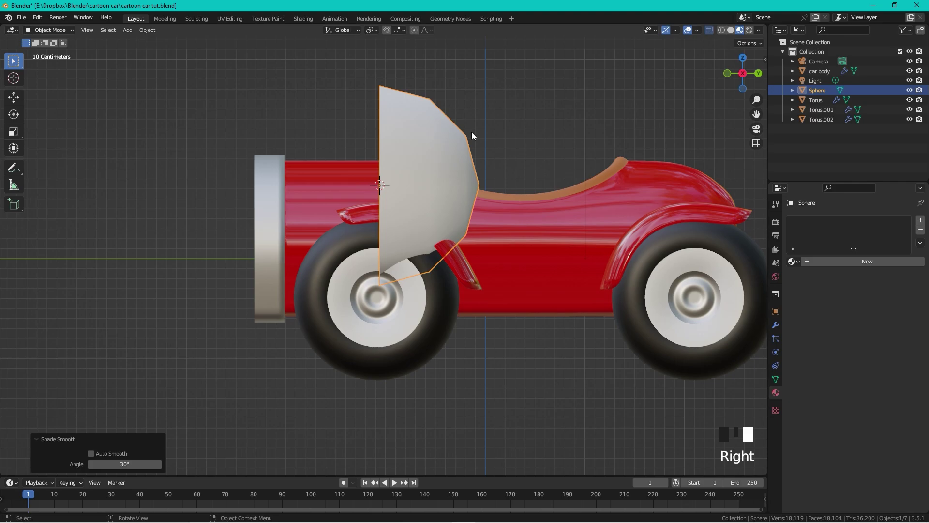
key("s")
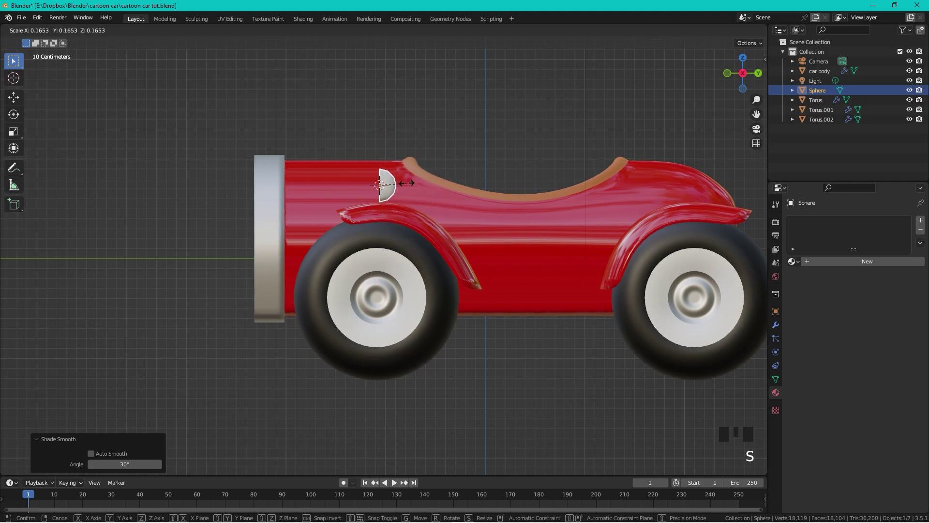
left_click(406, 183)
- Select the rounded tip vertices of the half sphere and move them along Y towards the car's rear
scroll(358, 182, "up", 4)
middle_click_drag(433, 143, 513, 199, "shift")
key("Tab")
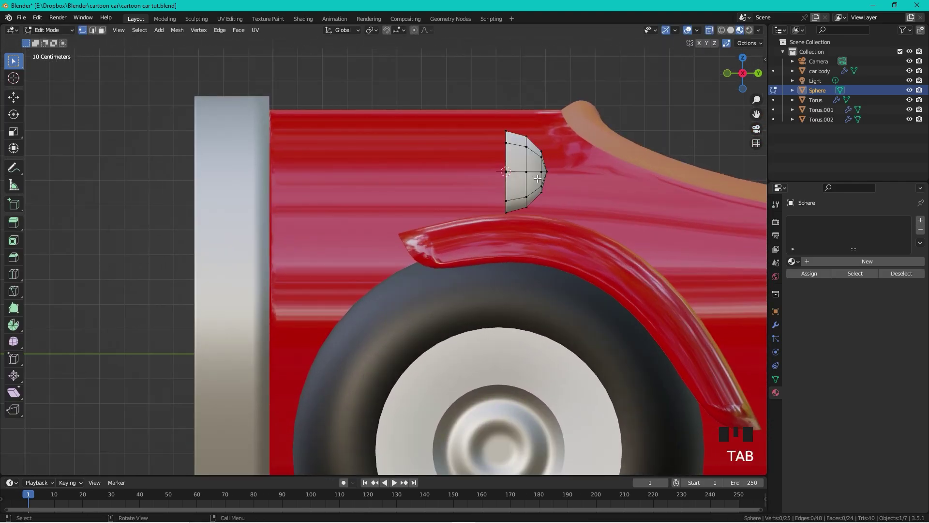
left_click_drag(549, 140, 537, 201)
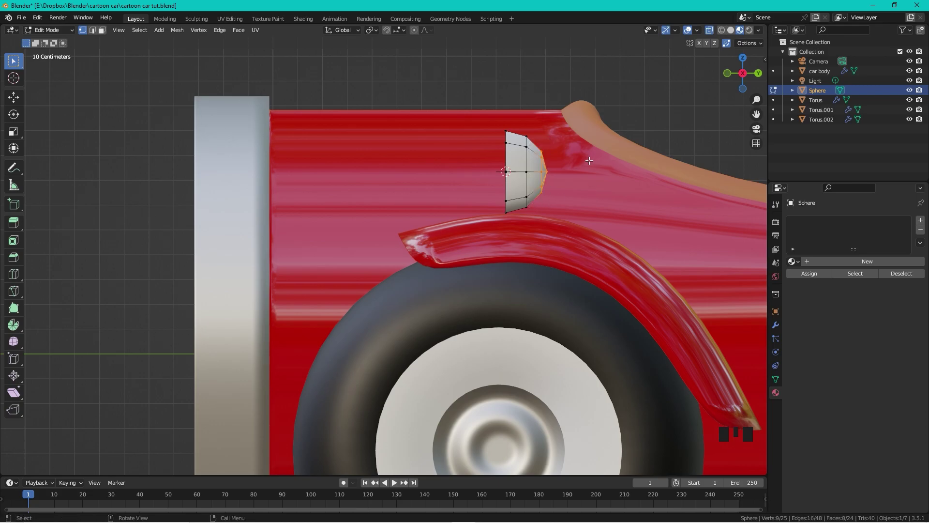
key("g")
key("y")
left_click(547, 123)
- Move the half sphere's middle vertex loop about 0.05 m along Y and return to Object Mode
left_click_drag(547, 123, 516, 219)
key("g")
key("y")
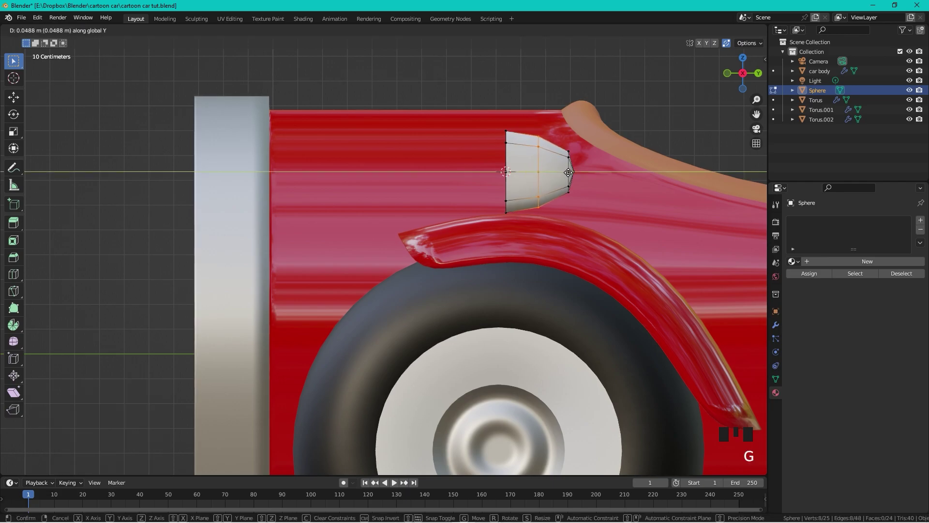
left_click(568, 172)
key("Tab")
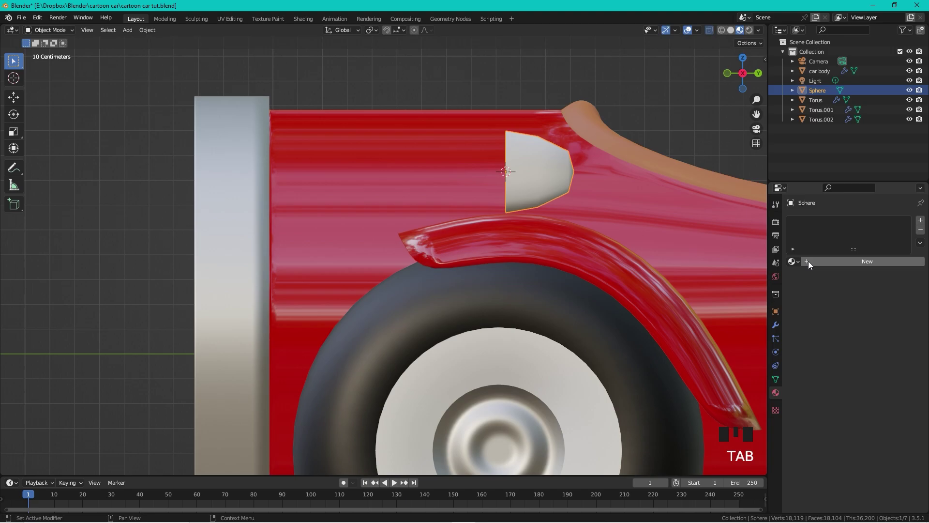
- Add Mirror and Subdivision Surface modifiers to the headlight, with the viewport subdivision level at 2
left_click(775, 325)
left_click(813, 219)
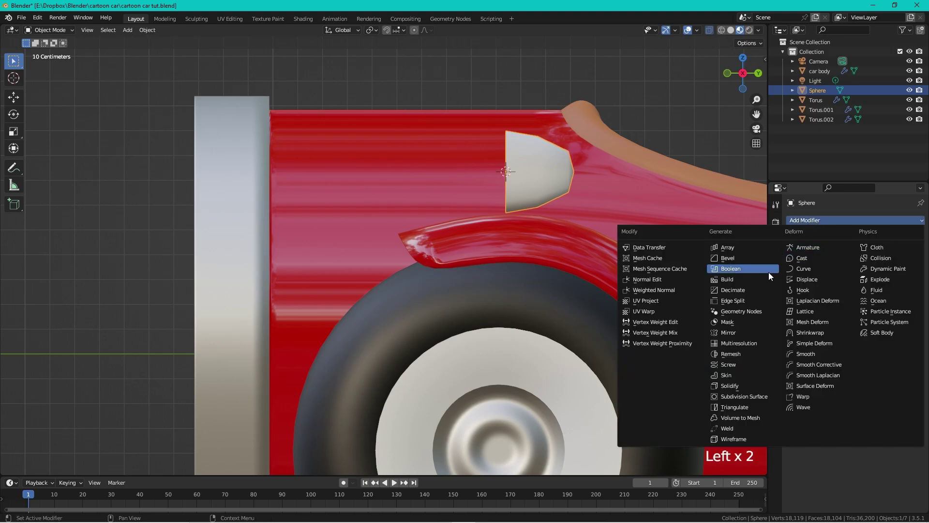
left_click(722, 332)
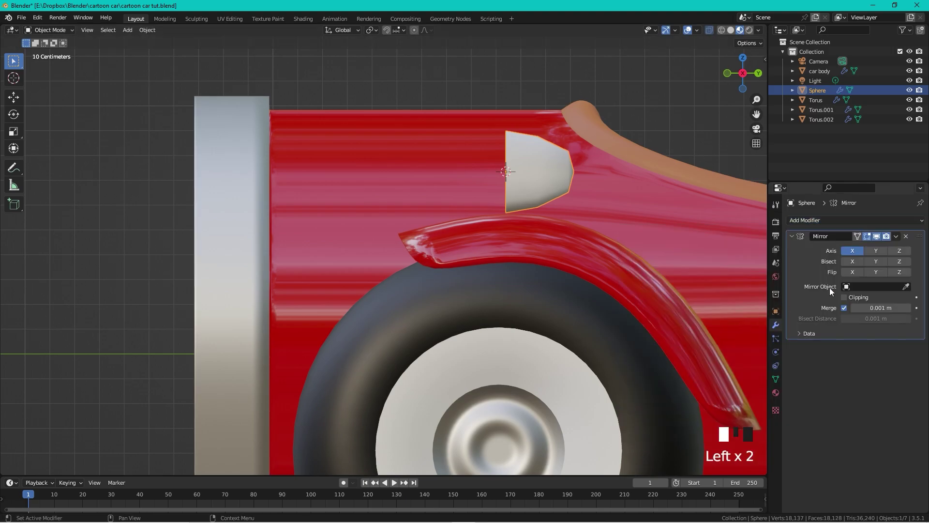
left_click(846, 220)
left_click(734, 396)
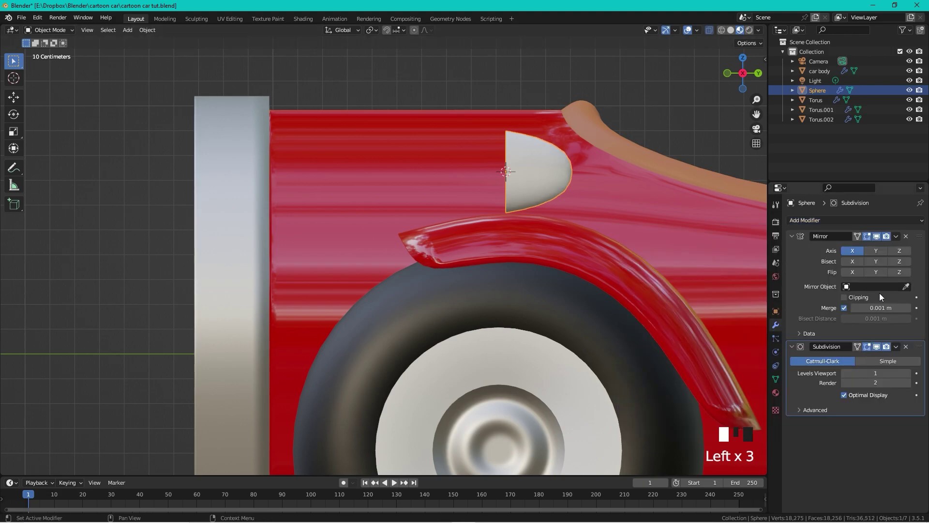
left_click(908, 372)
- Set the car body as the mirror object of the headlight's Mirror modifier to place a matching headlight across the car
scroll(583, 189, "down", 2)
middle_click_drag(583, 191, 479, 204)
middle_click_drag(468, 199, 594, 213)
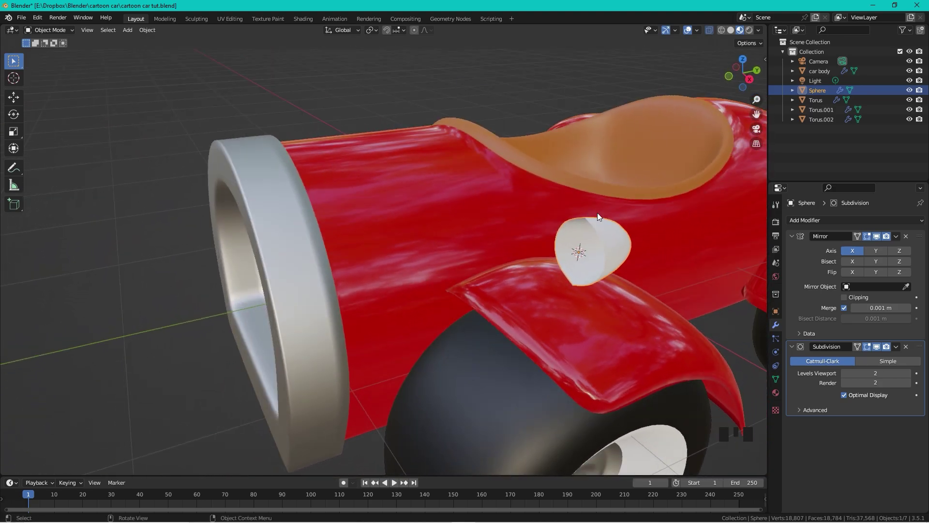
left_click(908, 289)
left_click(443, 177)
middle_click_drag(443, 177, 528, 187)
scroll(527, 187, "up", 3)
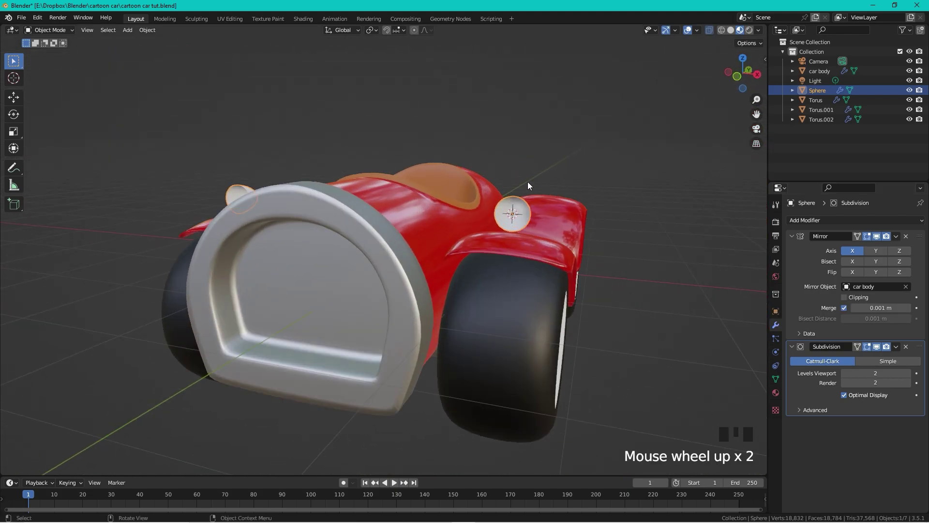
middle_click_drag(587, 205, 556, 217, "shift")
scroll(557, 218, "down", 1)
scroll(557, 217, "down", 4)
middle_click_drag(508, 198, 431, 222)
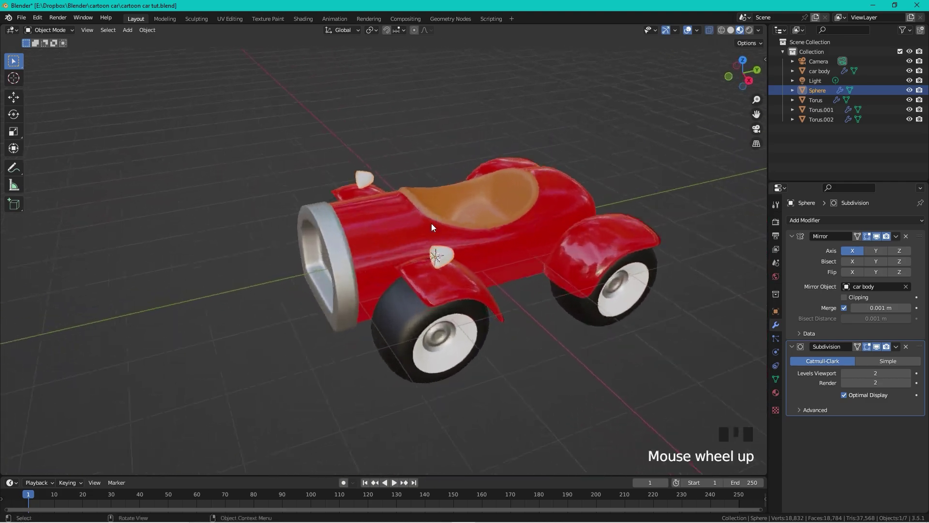
- Scale the headlight up uniformly to about 1.61 times its size
scroll(443, 233, "up", 4)
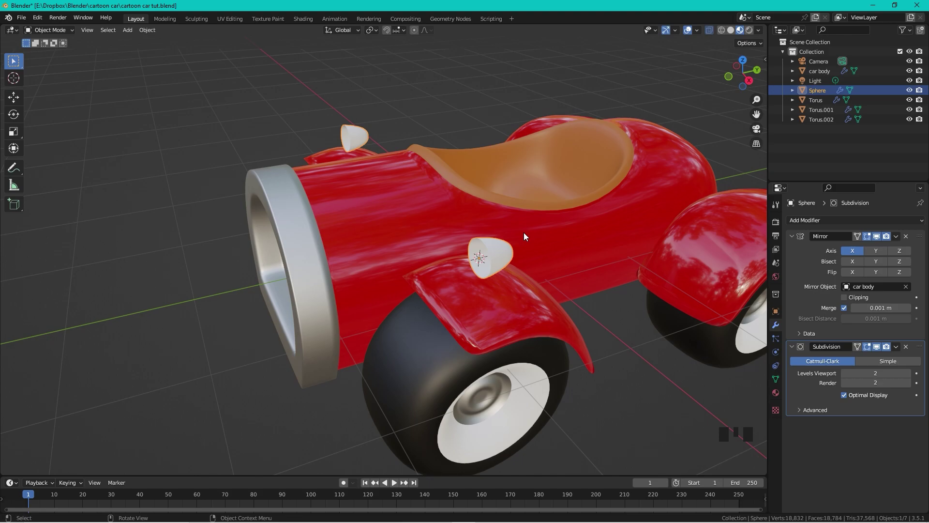
key("s")
left_click(558, 249)
- In the side view, move the headlight about 0.41 m towards the car's front and about 0.02 m up
middle_click_drag(558, 253, 660, 106)
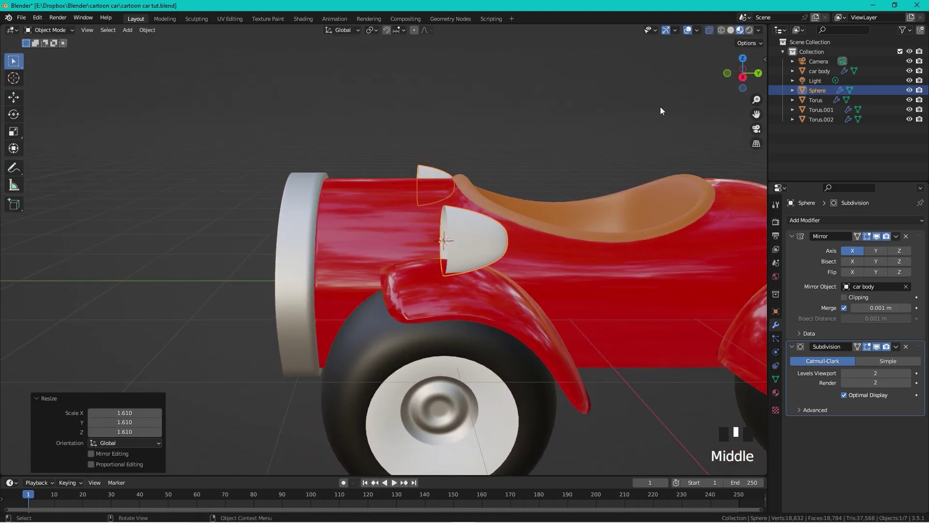
left_click(741, 78)
scroll(474, 203, "up", 2)
key("g")
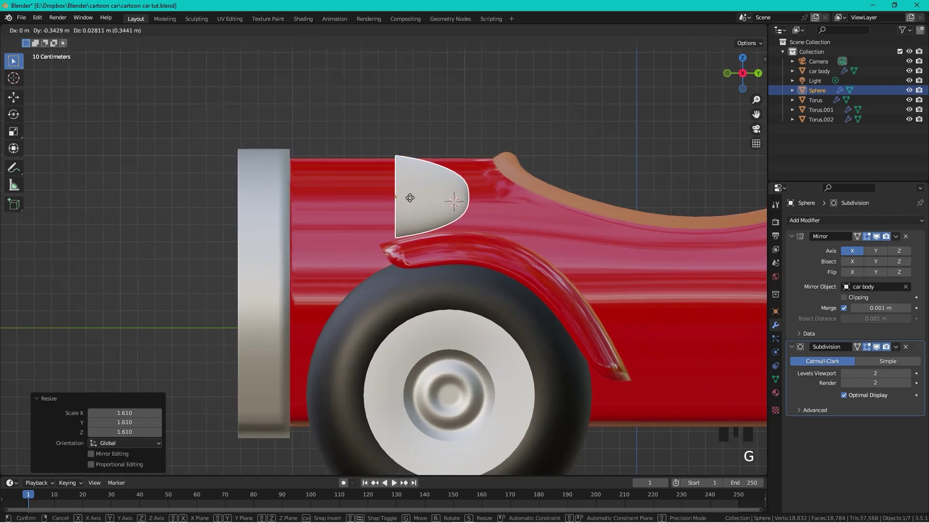
left_click(398, 199)
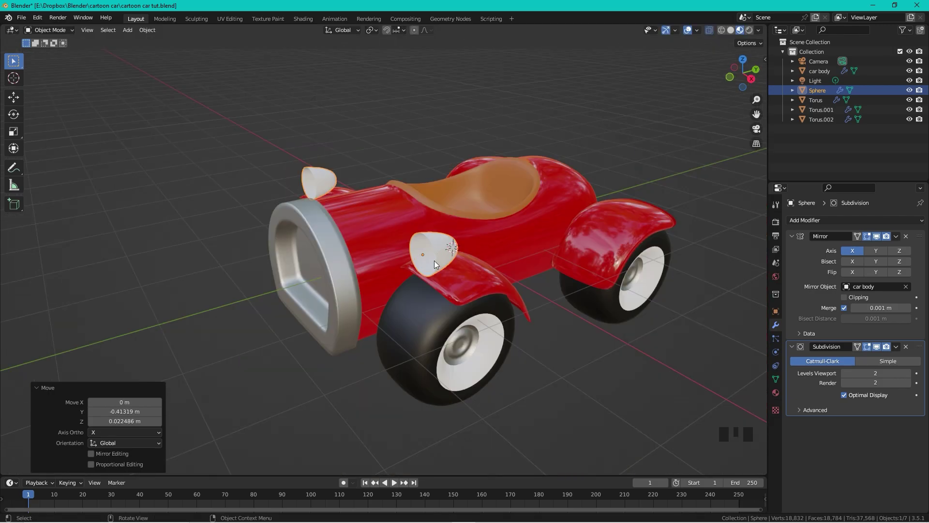
- Lower the headlight about 0.016 m along Z towards the front wheel arch
scroll(434, 264, "up", 2)
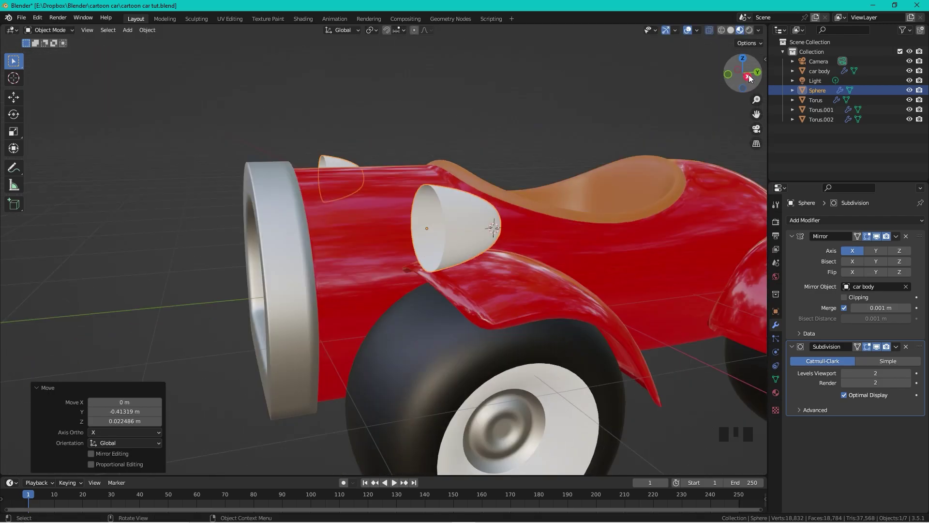
left_click(742, 79)
scroll(405, 187, "up", 5)
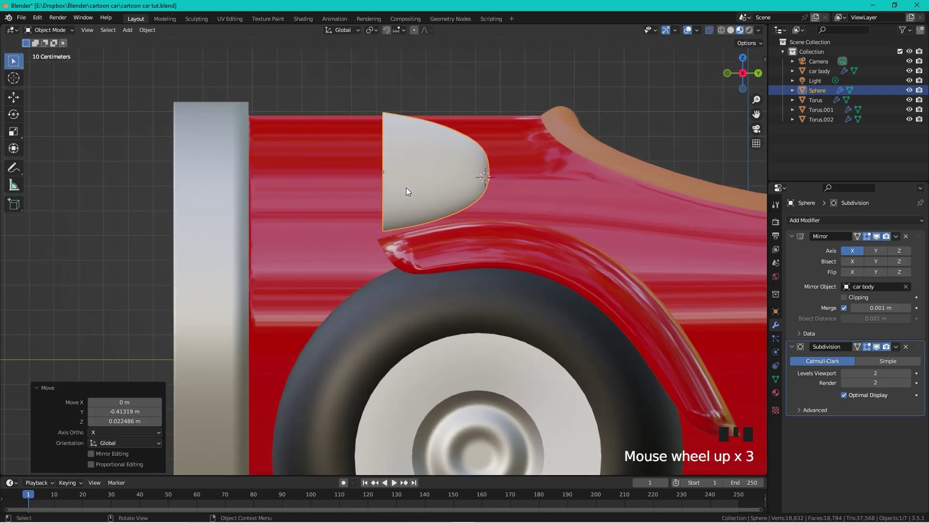
key("g")
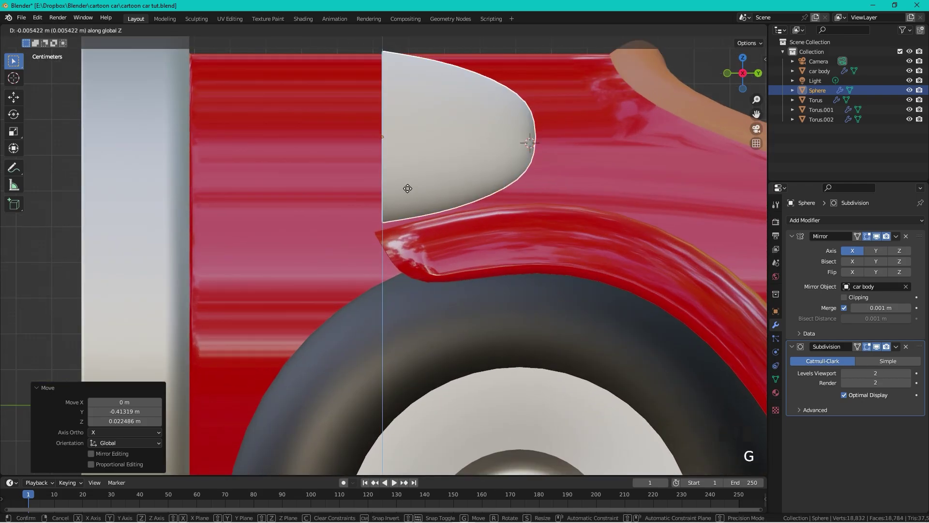
left_click(415, 196)
middle_click_drag(414, 196, 472, 190)
scroll(496, 197, "down", 6)
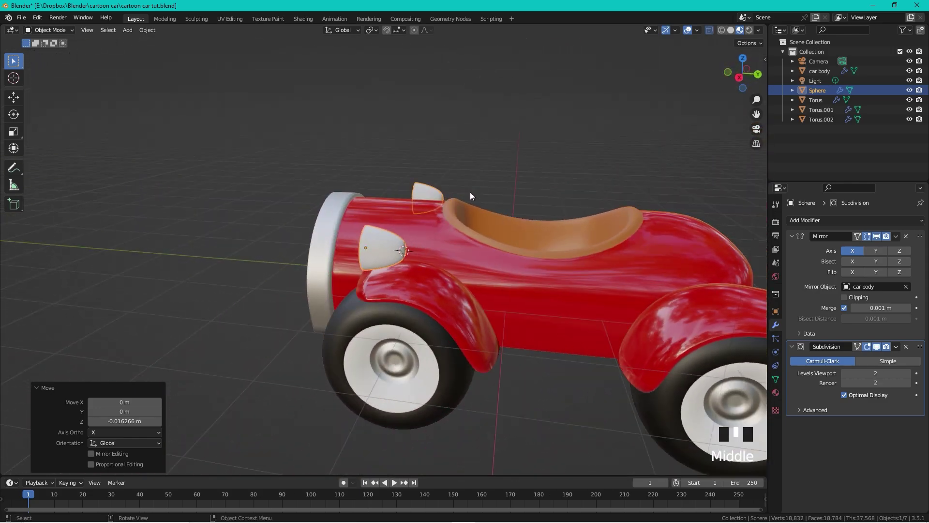
scroll(443, 219, "up", 4)
scroll(440, 221, "down", 1)
middle_click_drag(413, 235, 449, 221)
scroll(459, 224, "up", 1)
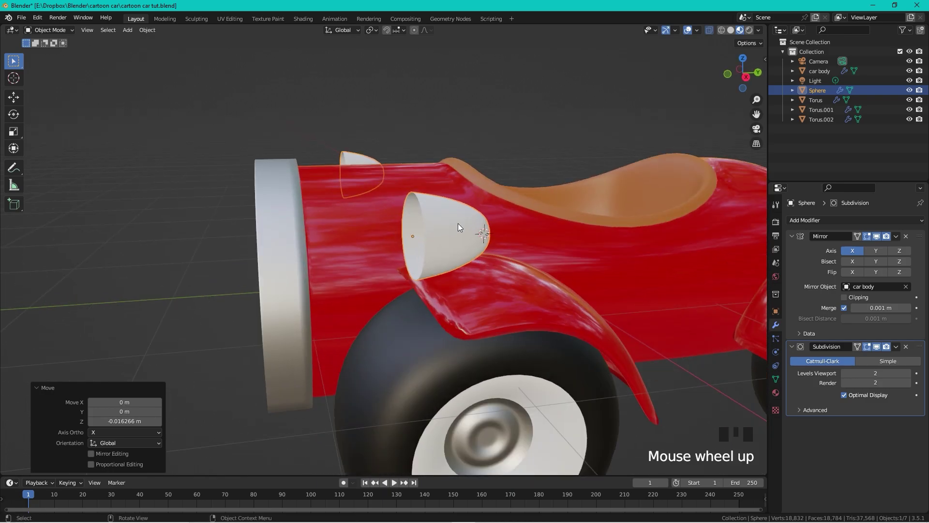
- Assign the existing red car paint material to the headlight
left_click(776, 393)
left_click(793, 262)
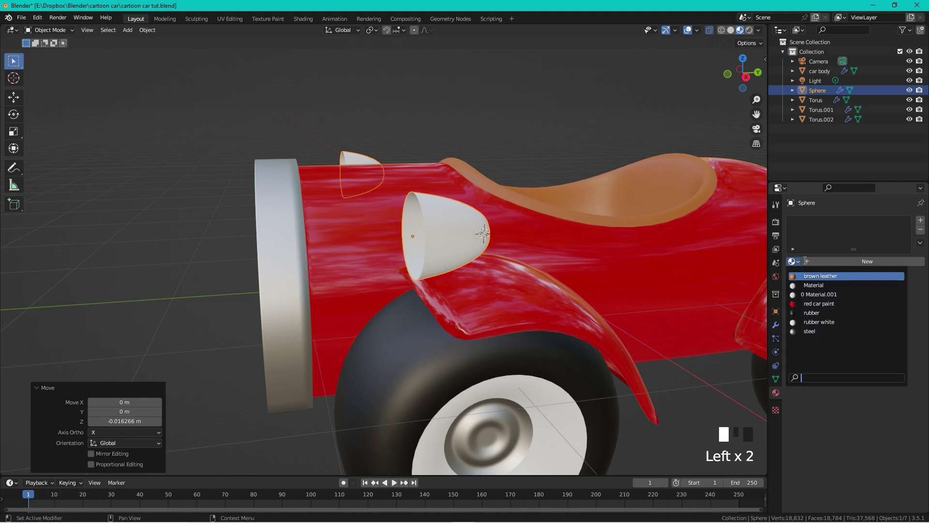
left_click(819, 303)
- Extrude the headlight's open front rim about 0.076 m forward along Y and scale the new ring to 0.9
scroll(446, 202, "up", 2)
key("Tab")
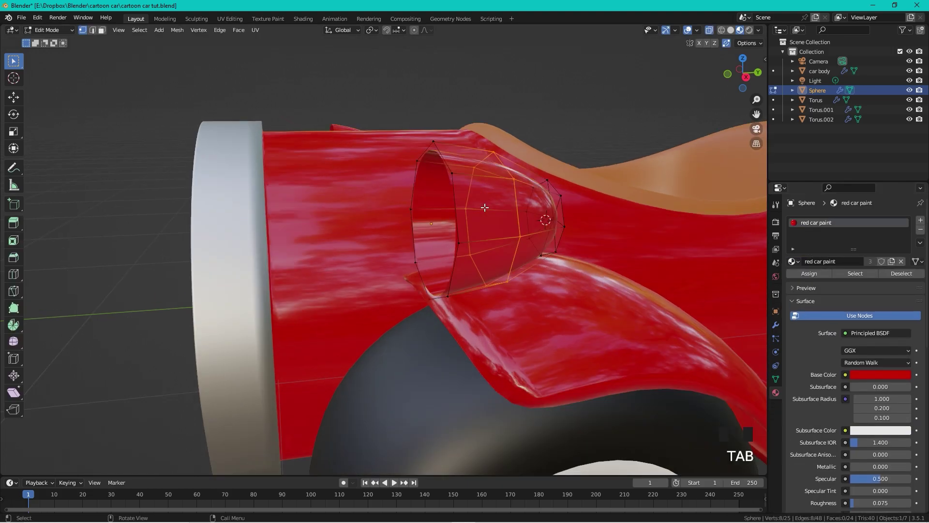
middle_click_drag(462, 167, 400, 189)
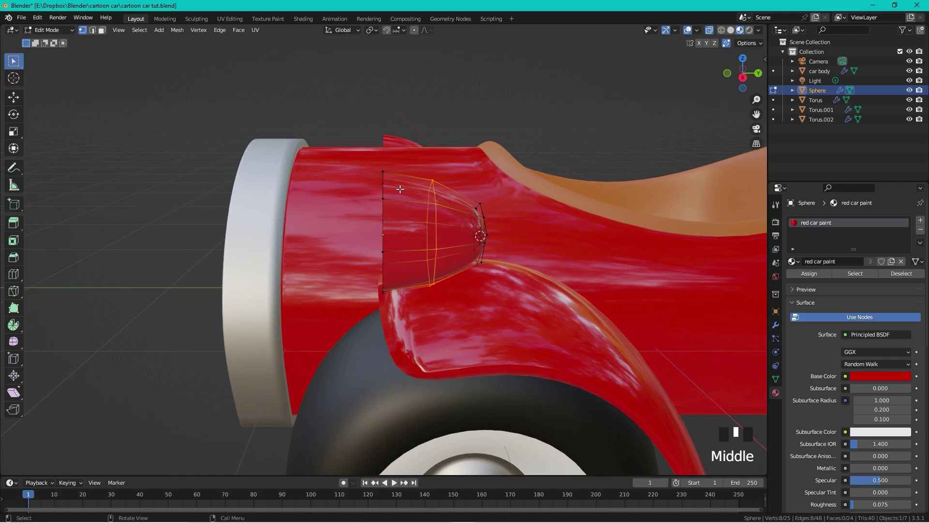
left_click_drag(395, 156, 316, 329)
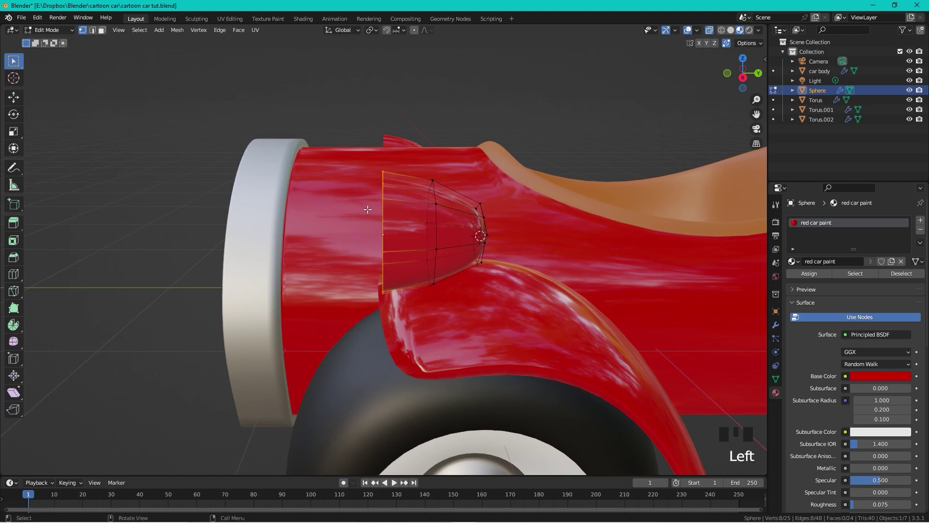
key("e")
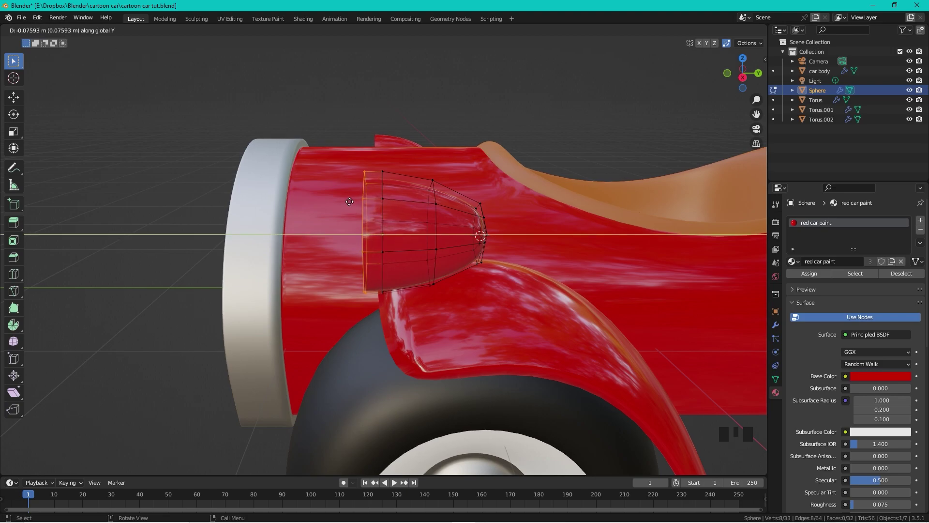
left_click(349, 201)
key("s")
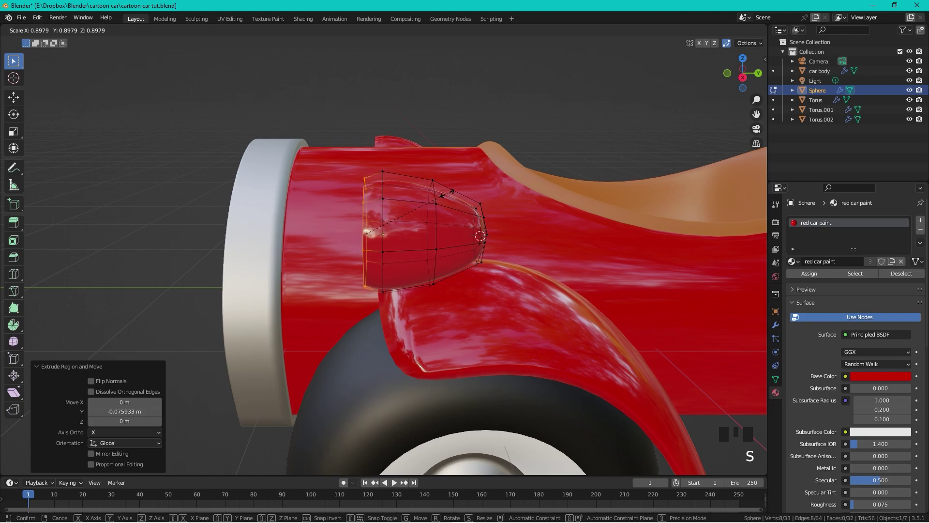
left_click(448, 195)
- Extrude the headlight's front ring inward twice, scaling each new ring to about 0.93
middle_click_drag(376, 188, 388, 177)
middle_click_drag(391, 212, 437, 201, "shift")
scroll(454, 190, "up", 2)
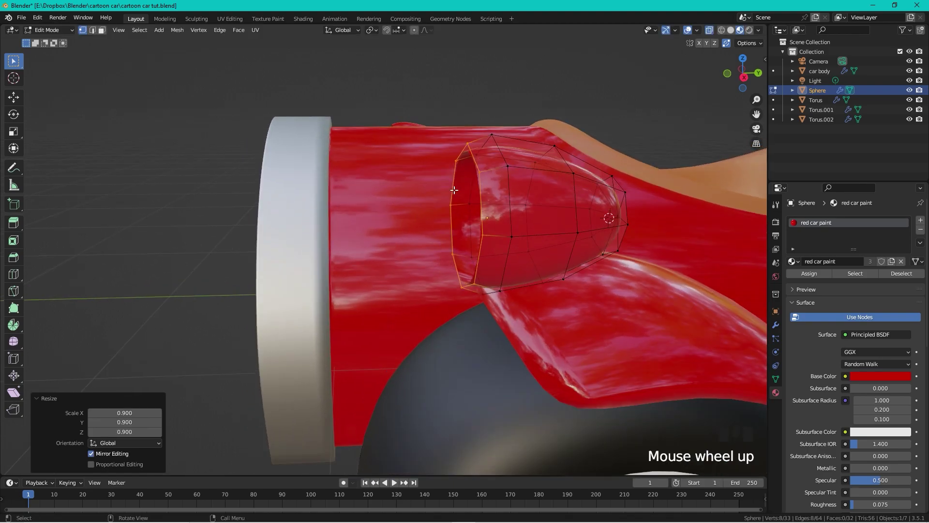
key("e")
right_click(546, 184)
key("s")
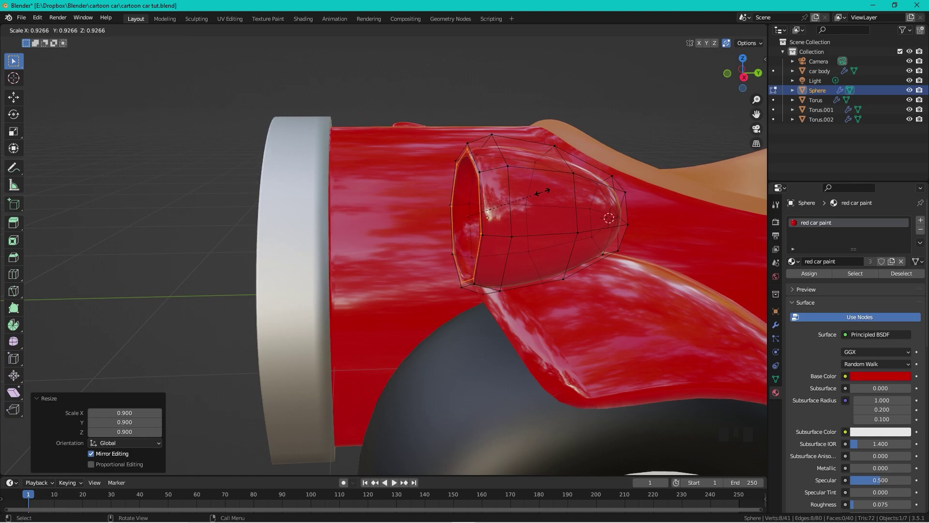
left_click(545, 191)
key("e")
key("s")
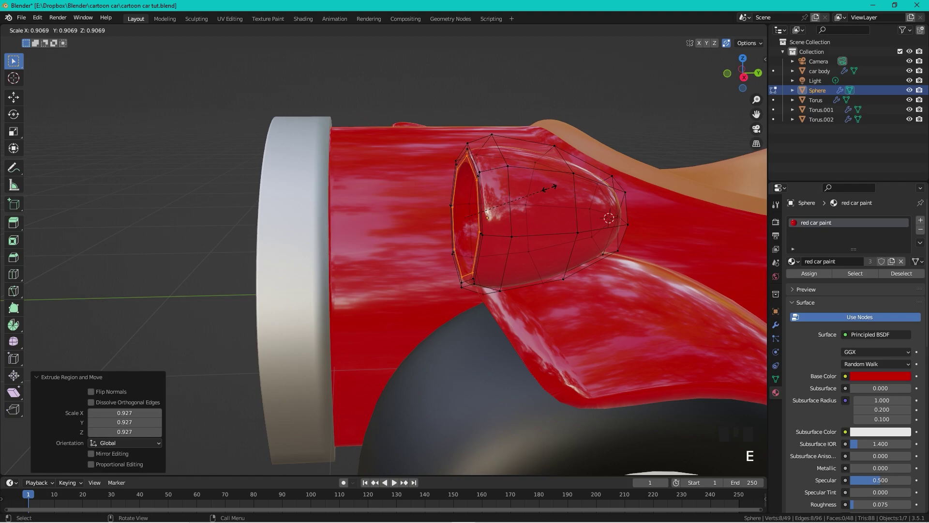
left_click(551, 187)
- Extrude the ring inward again at a scale of about 0.81 and move it about 0.037 m forward along Y
key("e")
key("s")
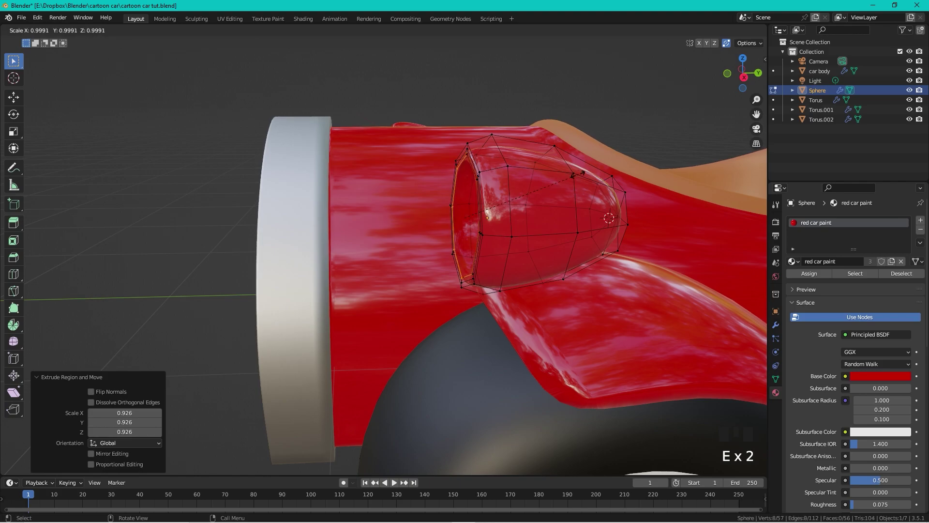
left_click(559, 188)
key("g")
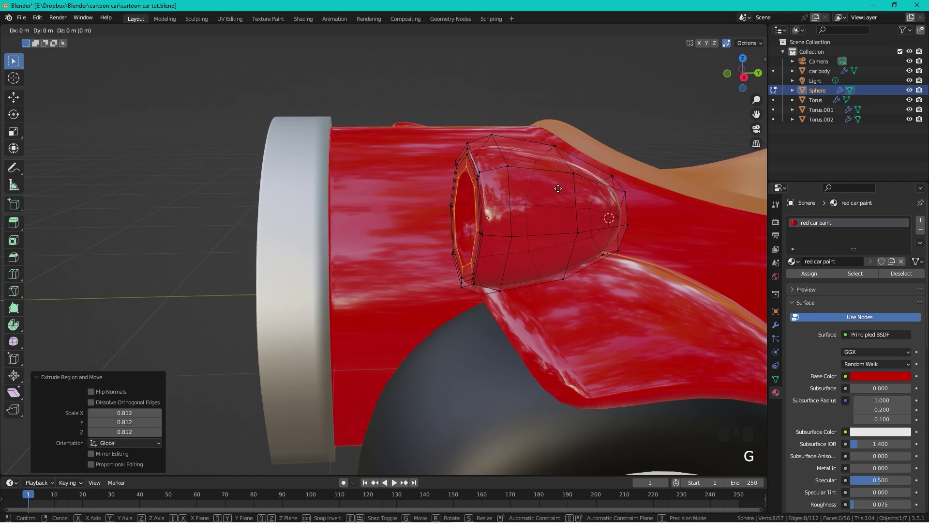
key("y")
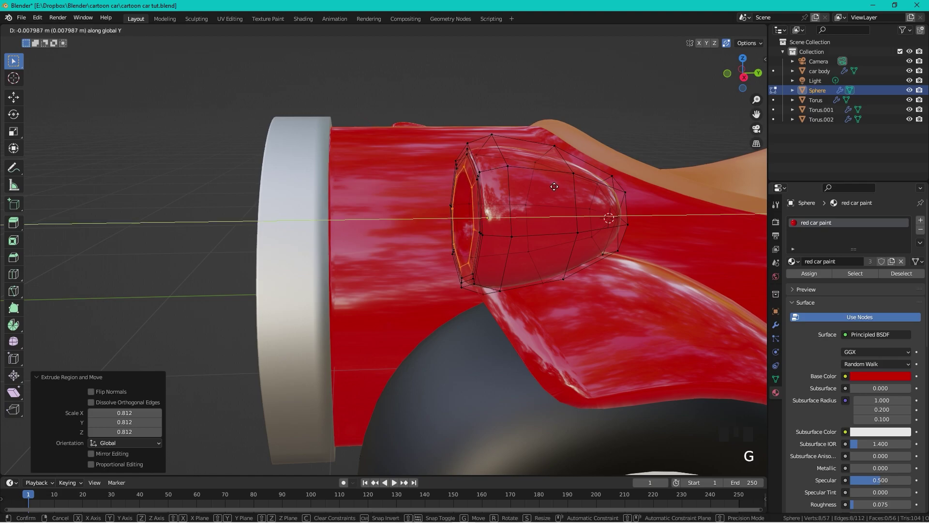
left_click(547, 187)
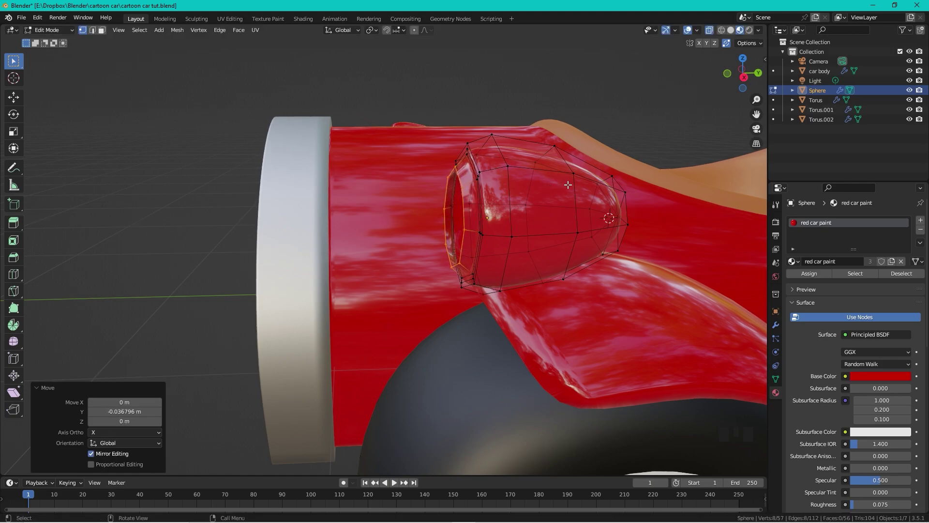
- Extrude the front ring inward once more, scaling it to about 0.465
key("e")
key("s")
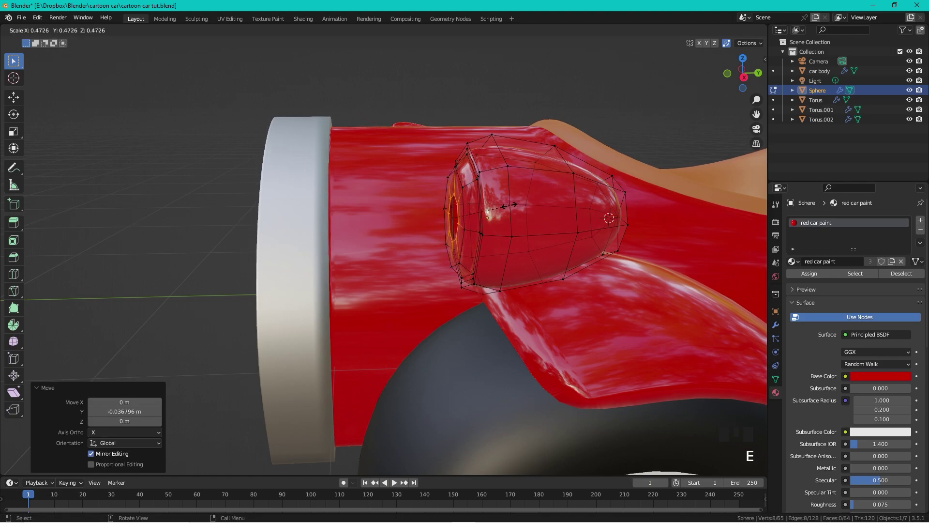
left_click(508, 206)
middle_click_drag(424, 192, 489, 196)
scroll(542, 179, "up", 2)
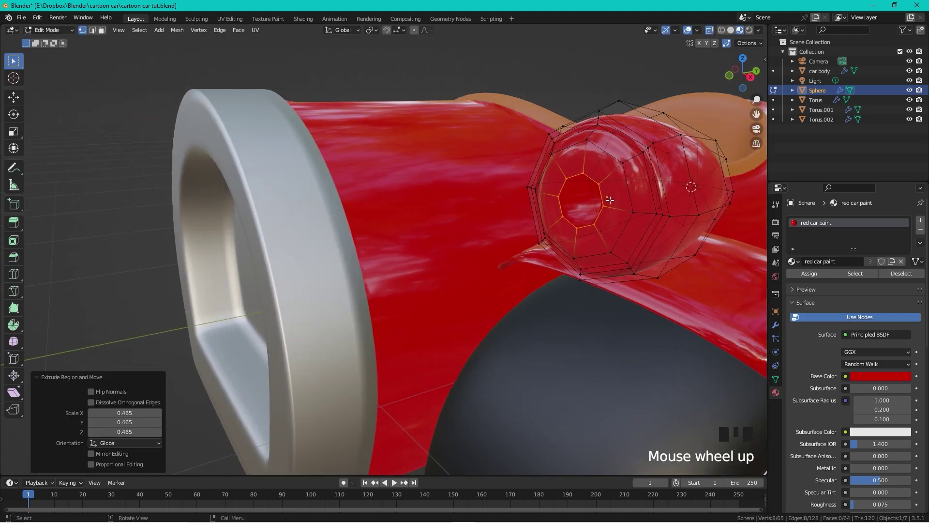
- Fill the middle of the headlight's front opening with two four-sided faces, one below the other
left_click_drag(611, 199, 551, 224)
left_click(560, 203, "shift")
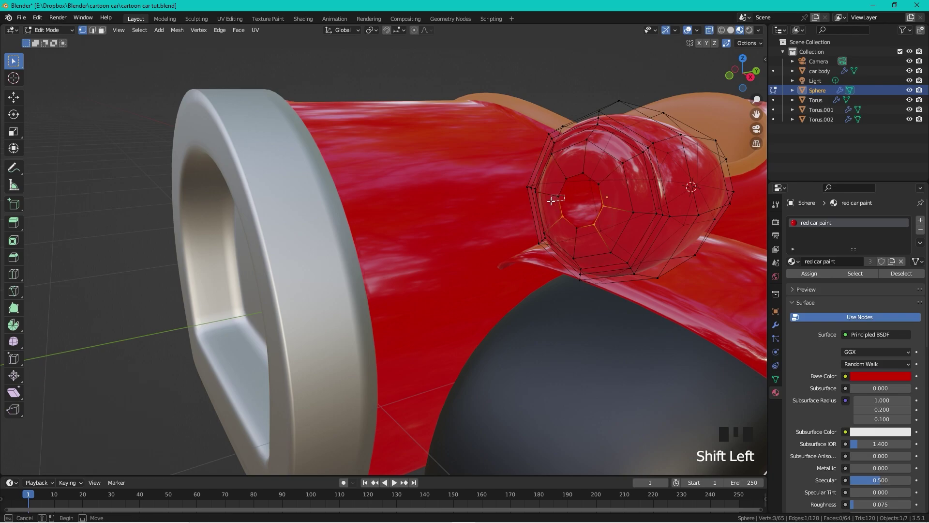
key("f")
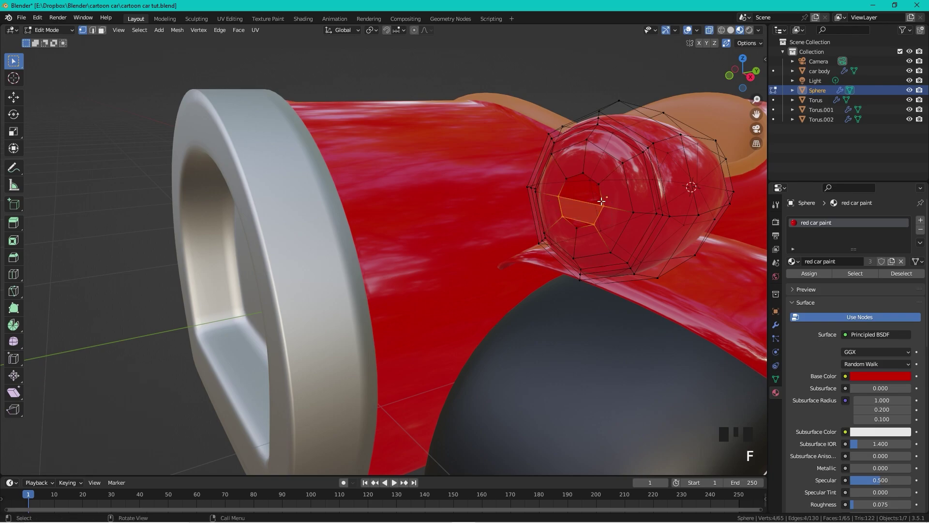
left_click(603, 202)
left_click(561, 200, "shift")
key("f")
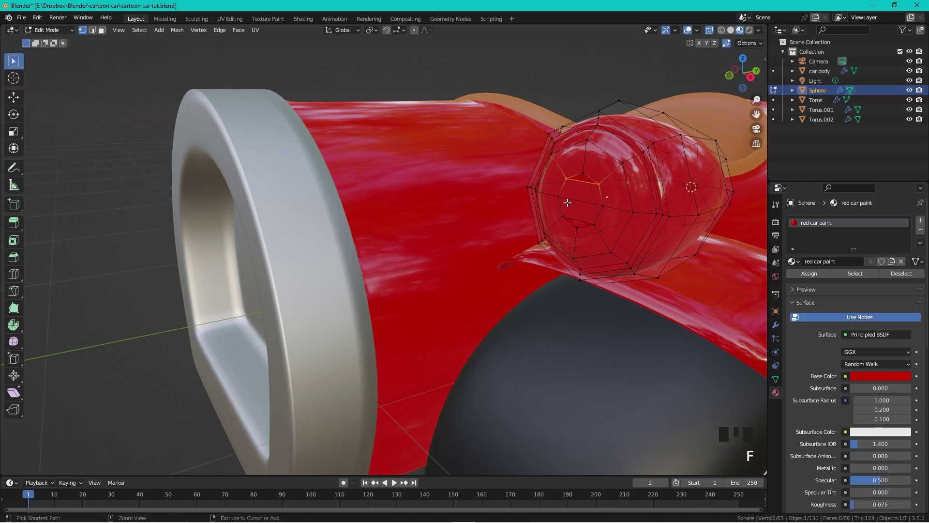
key("ctrl+r")
left_click(588, 182)
left_click(589, 180)
key("ctrl+z")
- Add a centred vertical loop cut through the two new faces in the headlight's front opening
key("ctrl+r")
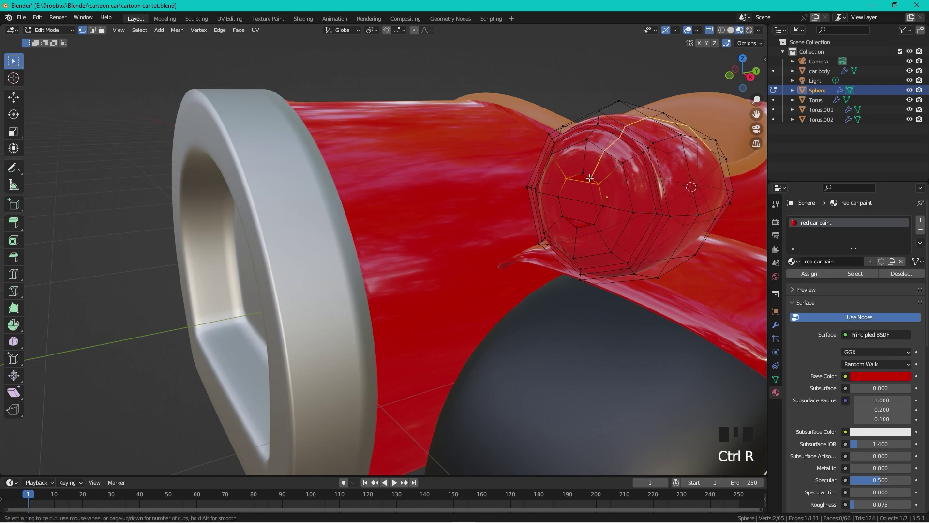
left_click(583, 193)
right_click(586, 185)
- Fill the remaining upper and lower gaps in the headlight's front opening and return to Object Mode
left_click_drag(602, 168, 564, 188)
left_click(587, 181, "shift")
key("f")
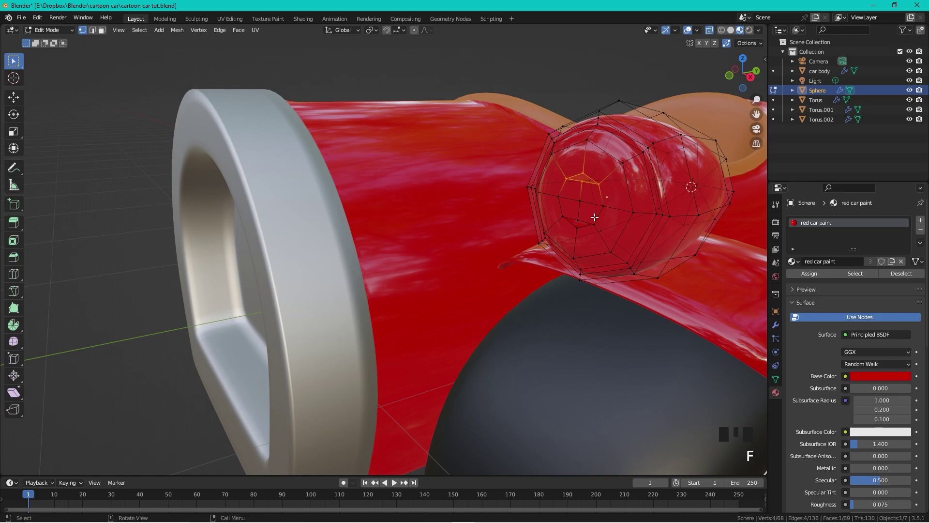
left_click_drag(601, 216, 565, 233)
left_click(561, 216, "shift")
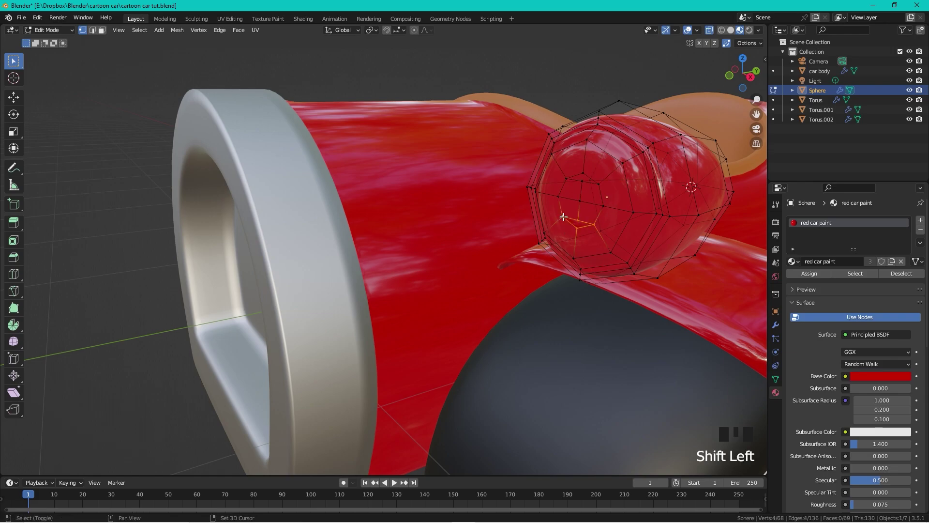
key("f")
scroll(625, 194, "down", 2)
scroll(628, 187, "up", 2)
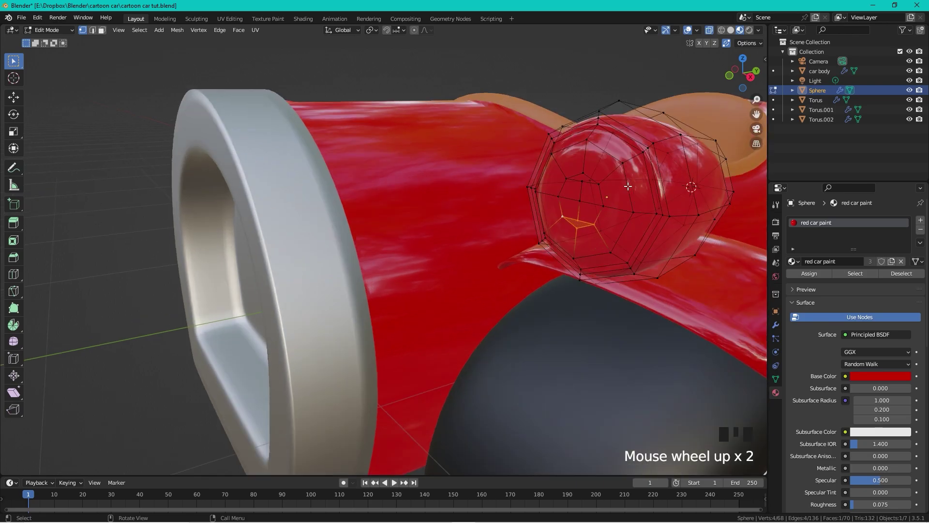
key("Tab")
middle_click_drag(632, 185, 581, 182)
scroll(581, 182, "up", 2)
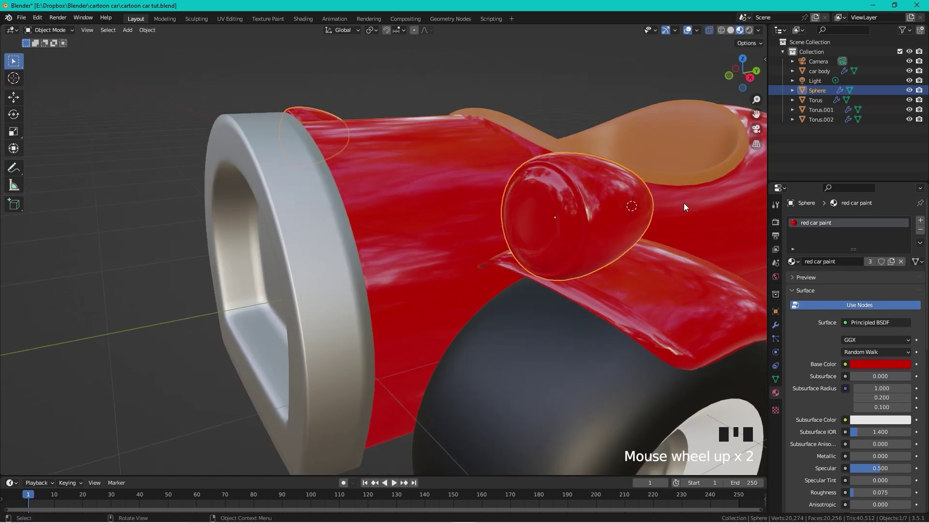
- Add a second material slot to the headlight and set it to the existing steel material
left_click(921, 221)
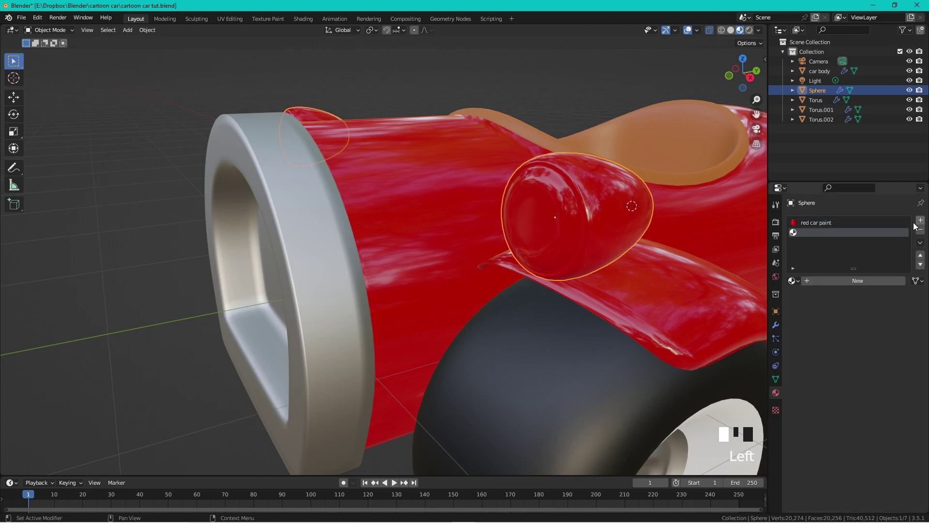
left_click(793, 280)
left_click(817, 351)
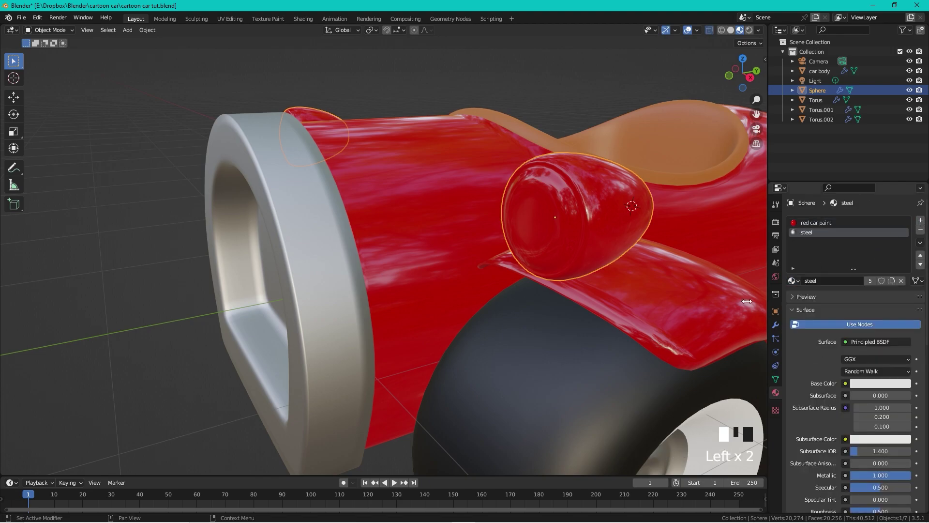
- Assign the steel material to the two face loops forming the headlight's front rim and return to Object Mode
key("Tab")
key("3")
middle_click_drag(601, 173, 582, 190)
left_click(585, 189, "alt")
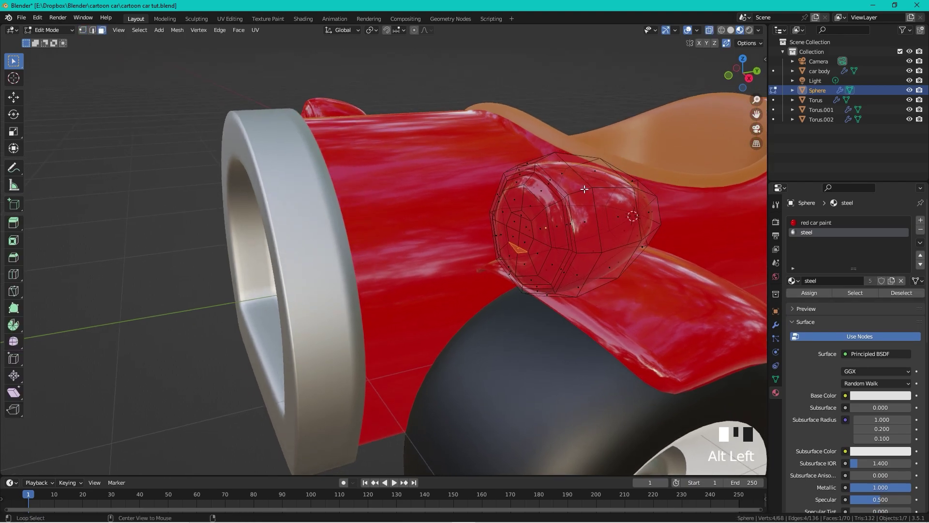
left_click(564, 197, "alt+shift")
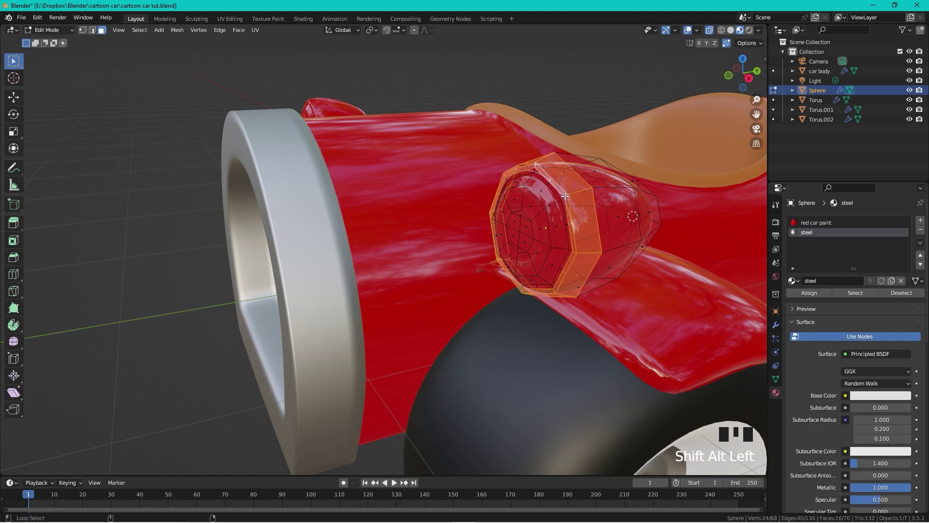
left_click(797, 292)
key("Tab")
middle_click_drag(608, 164, 566, 186)
scroll(573, 191, "up", 2)
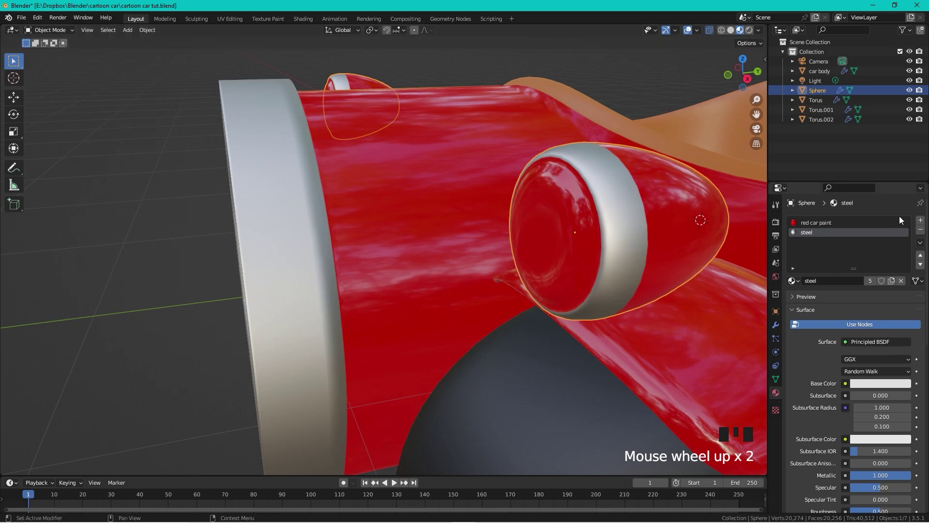
- Add a third material slot to the headlight with a new material and a pale yellow base colour, hue 0.182 and saturation 0.604
left_click(921, 220)
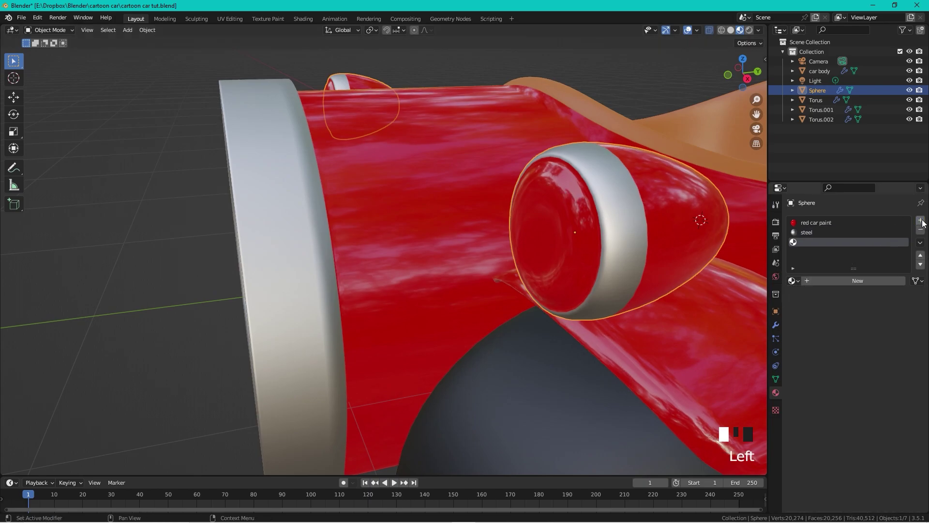
left_click(794, 280)
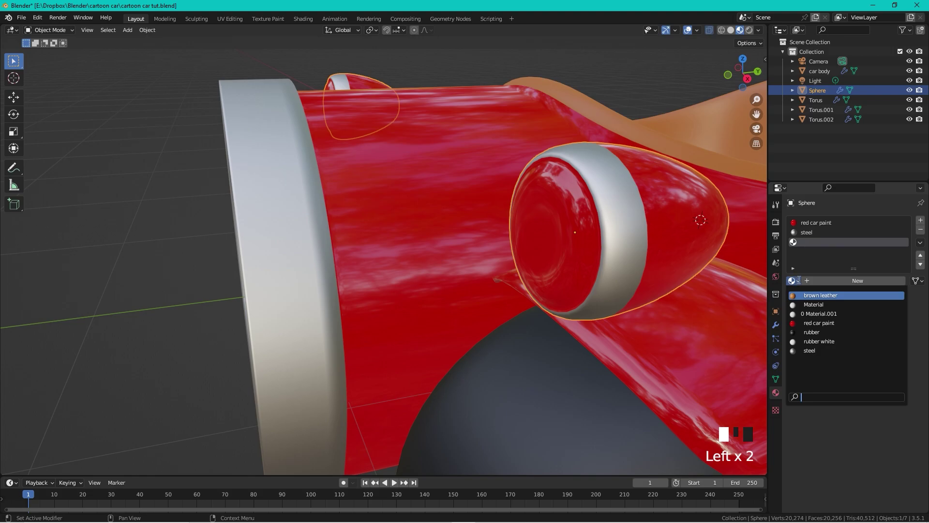
left_click(854, 277)
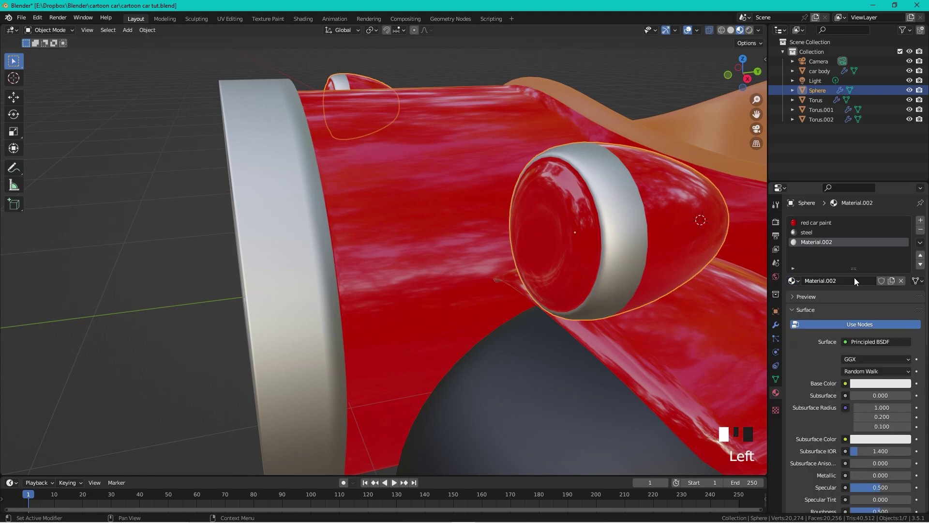
left_click(870, 383)
left_click_drag(854, 287, 850, 285)
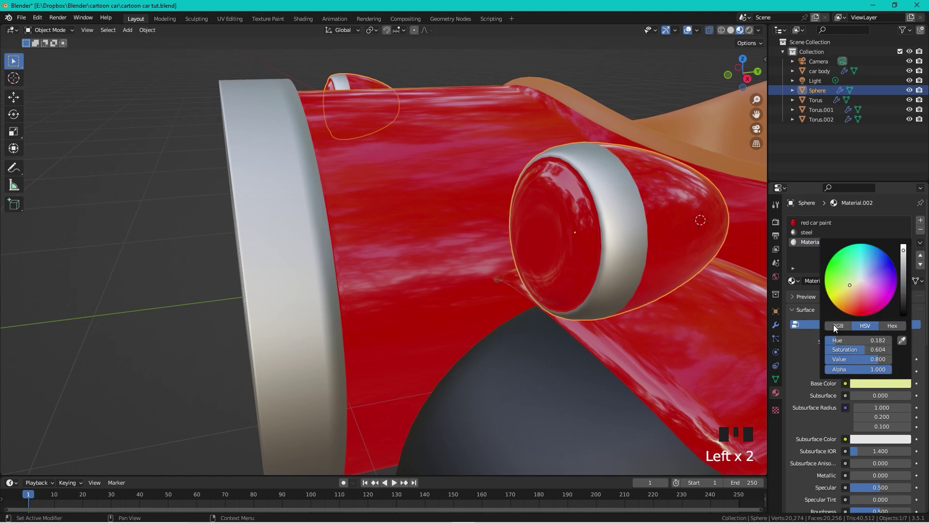
- Select all faces of the headlight's front lens, including its centre, and assign the new pale yellow material to them
key("Tab")
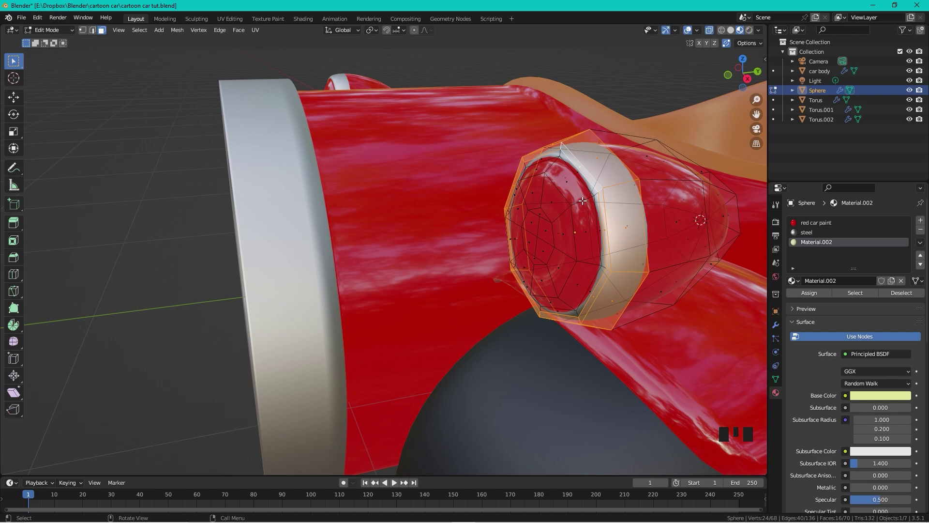
left_click(583, 200, "alt")
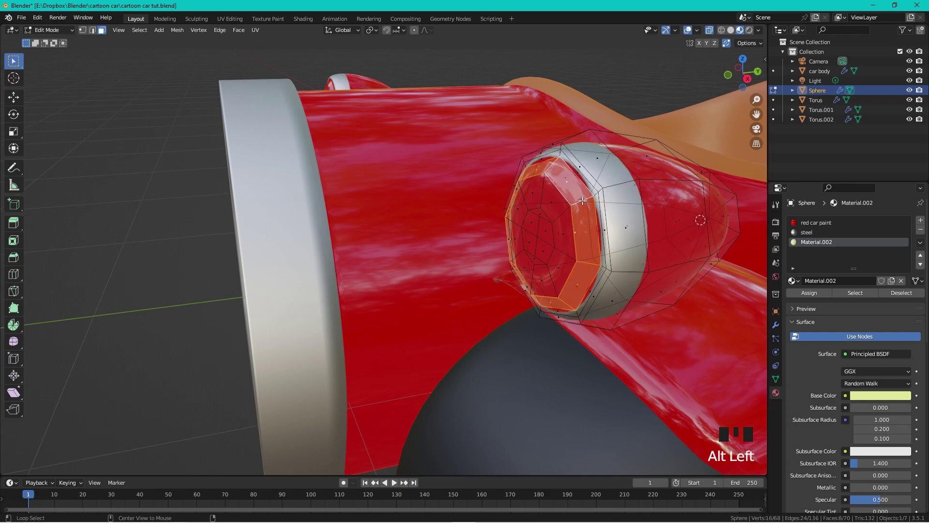
left_click(562, 215, "alt+shift")
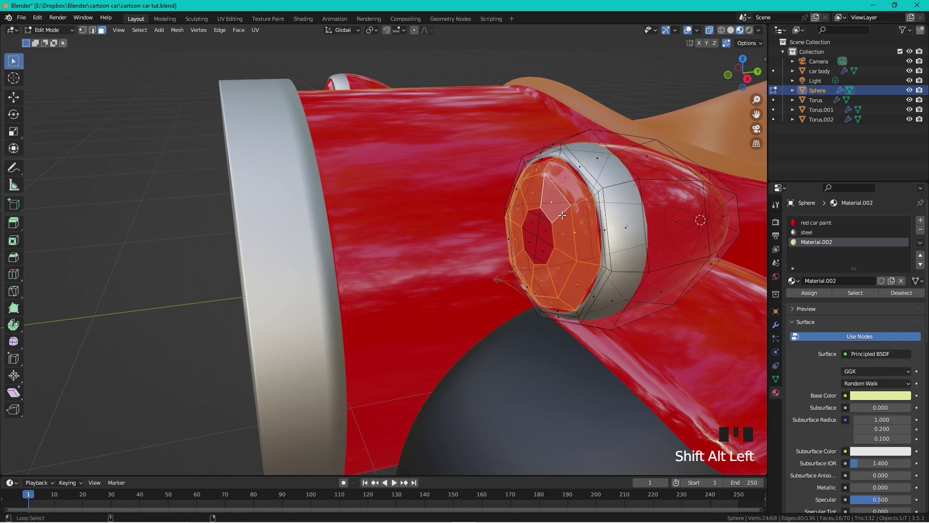
left_click(540, 228, "shift")
left_click(538, 235, "shift")
left_click(535, 239, "shift")
left_click(543, 247, "shift")
left_click(545, 249, "shift")
left_click(536, 258, "shift")
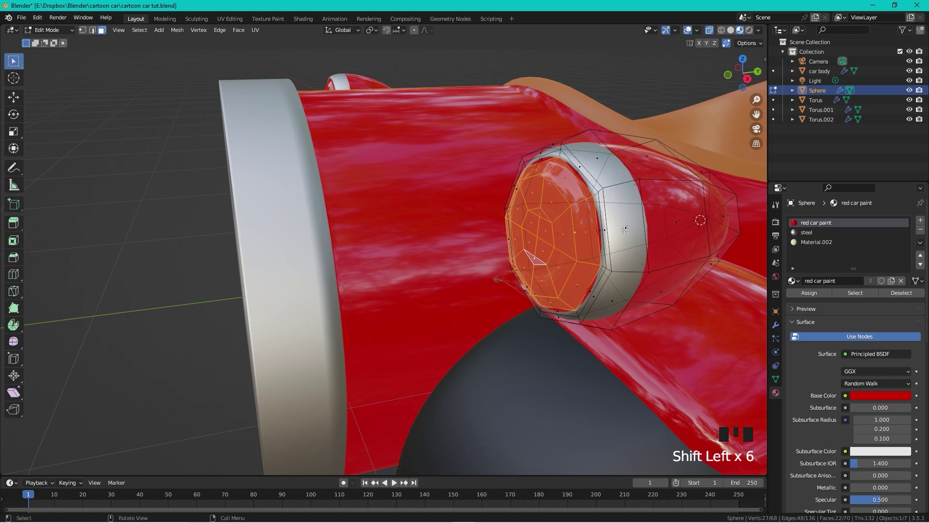
left_click(824, 243)
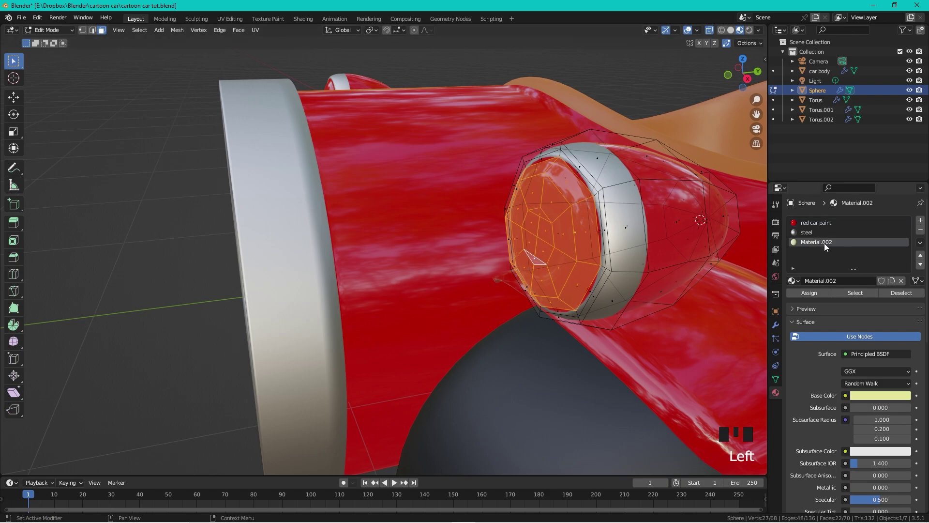
left_click(814, 293)
- Rename the pale yellow material as front lights and return to Object Mode
left_click(821, 277)
type("f")
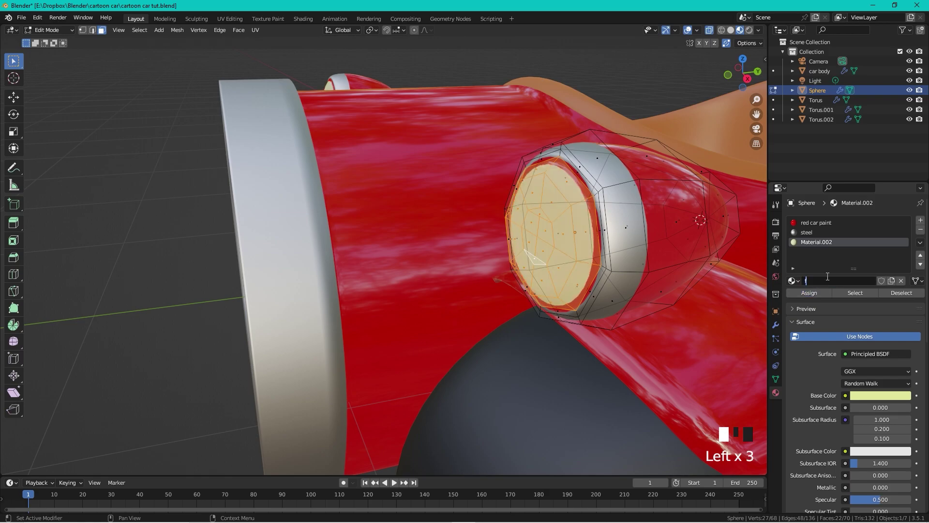
type("ront li")
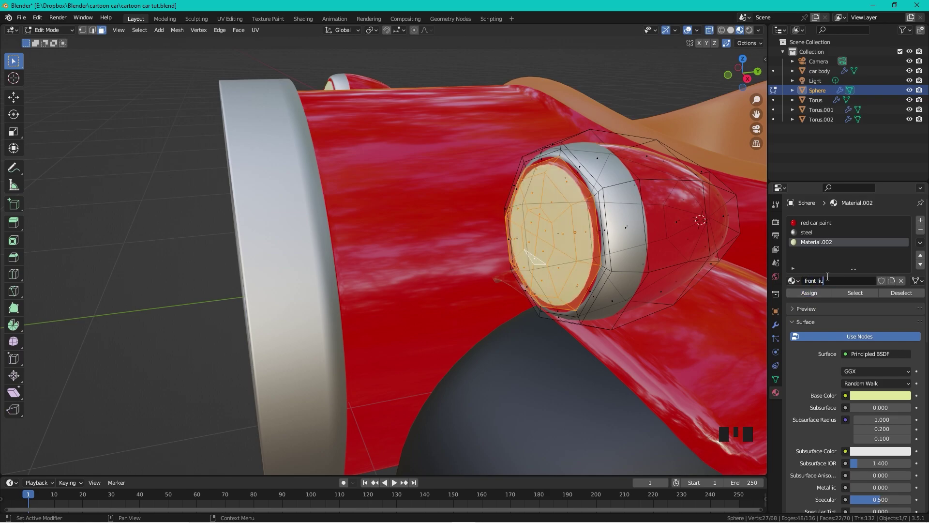
key("Return")
scroll(853, 255, "down", 8)
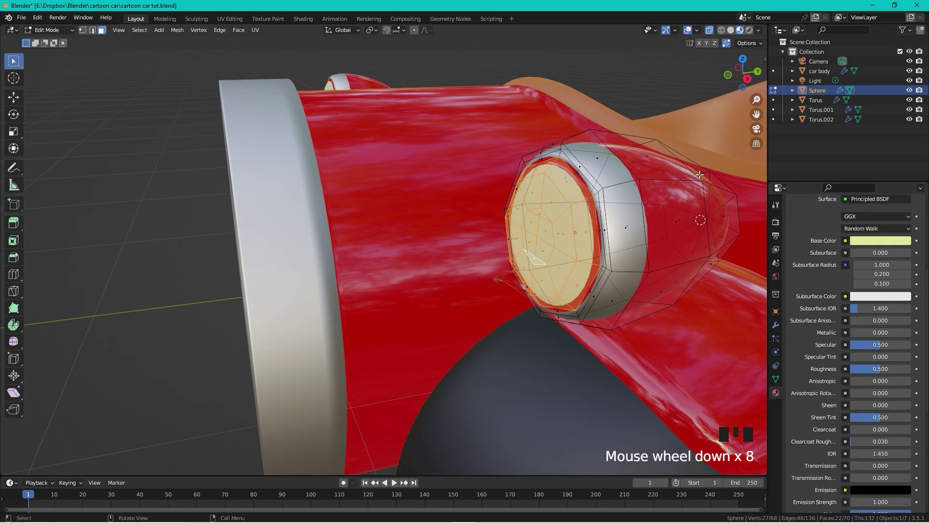
key("Tab")
- Give the front lights material a bright yellow emission colour and set its emission strength to 5
scroll(453, 185, "down", 5)
middle_click_drag(453, 186, 482, 181)
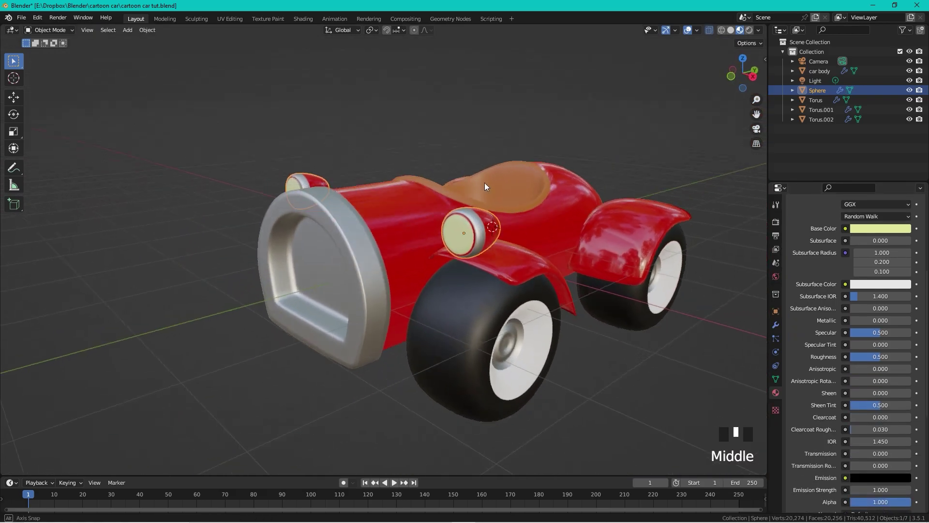
scroll(500, 201, "up", 3)
mouse_move(555, 191)
middle_mouse_down()
mouse_move(515, 185)
mouse_move(559, 192)
middle_mouse_up()
scroll(560, 189, "up", 2)
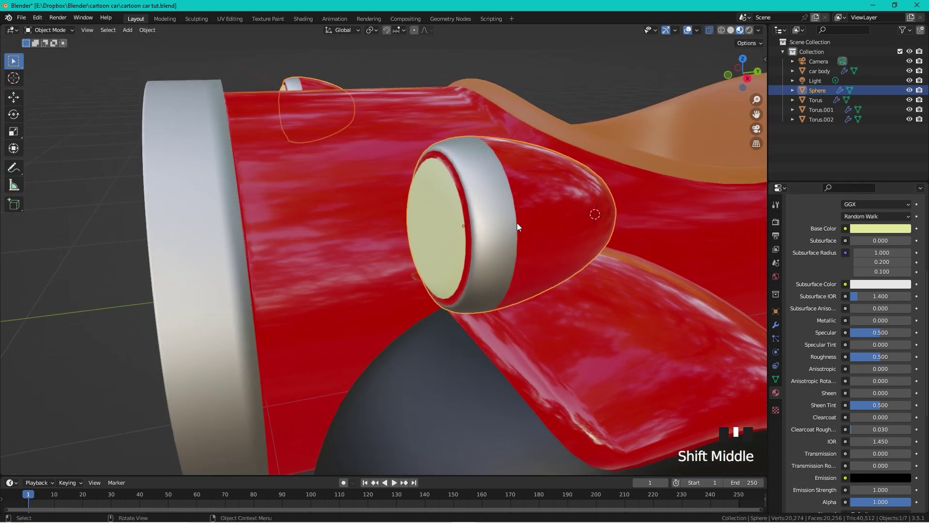
scroll(523, 228, "down", 3)
middle_click_drag(522, 229, 532, 229)
scroll(869, 312, "down", 5)
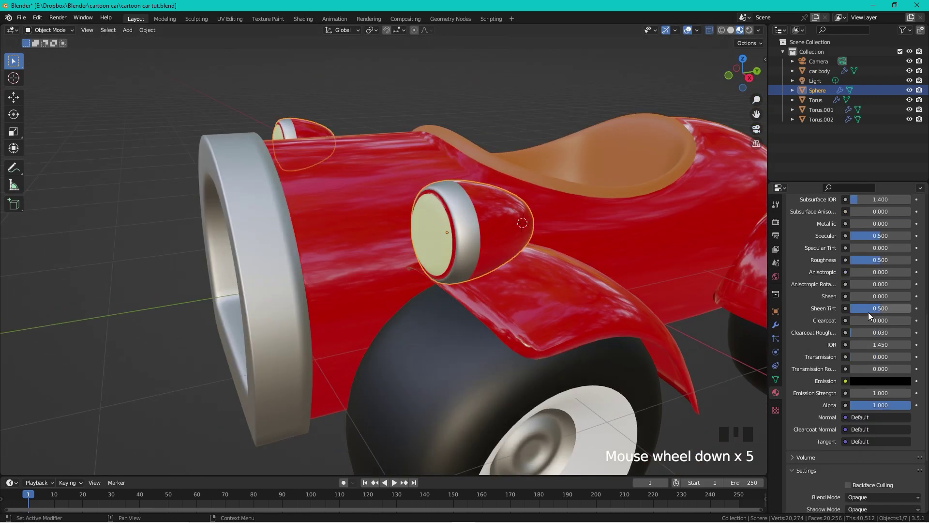
left_click(877, 381)
left_click_drag(901, 290, 904, 244)
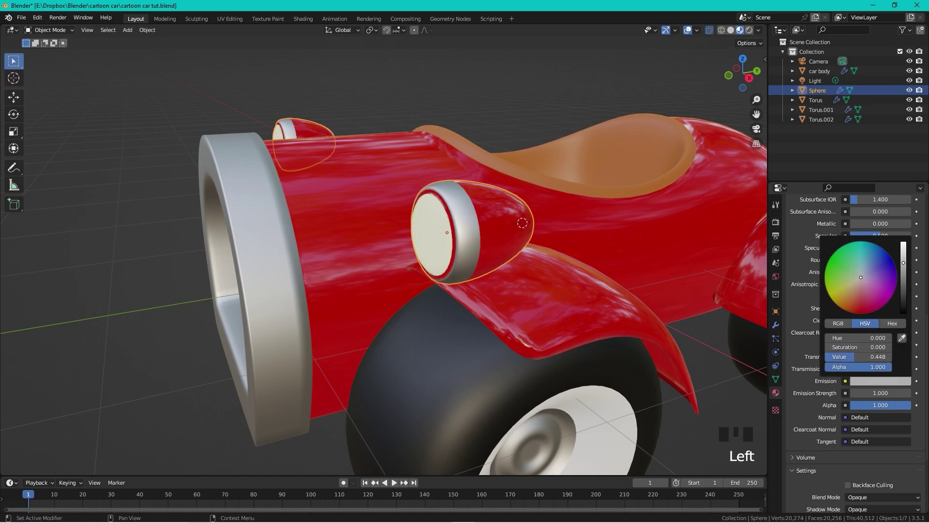
left_click(844, 284)
mouse_move(844, 285)
left_mouse_down()
mouse_move(891, 259)
mouse_move(849, 286)
mouse_move(892, 261)
mouse_move(850, 266)
mouse_move(843, 290)
left_mouse_up()
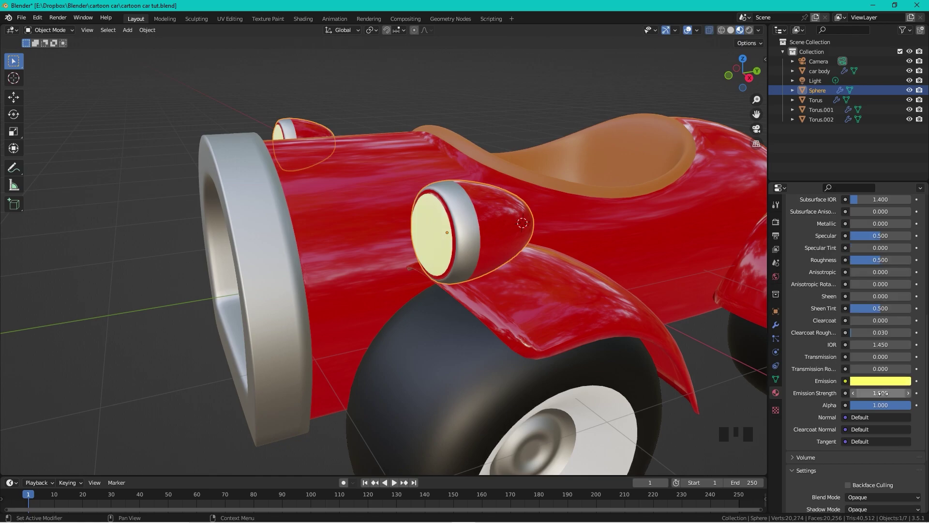
left_click(883, 392)
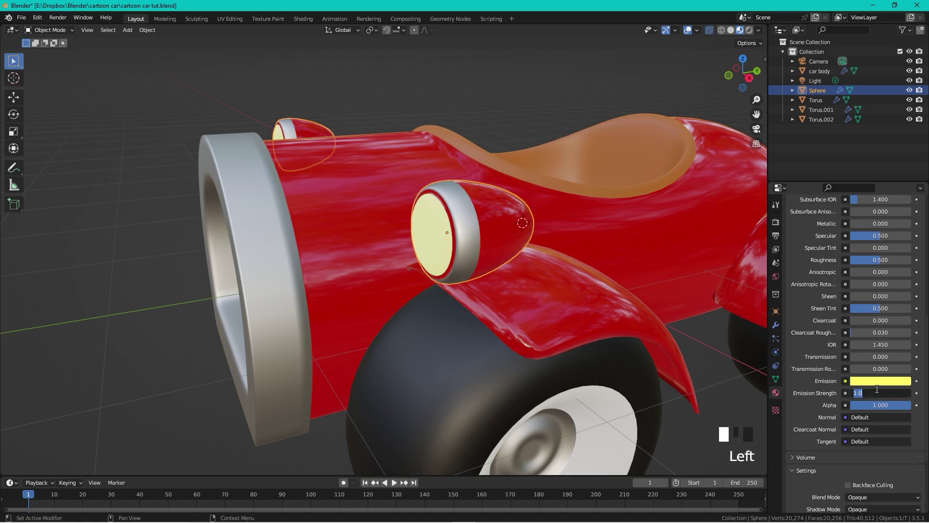
key("Return")
- Replace the red paint on the thin face loop around the headlight's lens with the front lights material, trying steel first
scroll(418, 101, "down", 4)
middle_click_drag(418, 101, 440, 125)
scroll(531, 218, "up", 4)
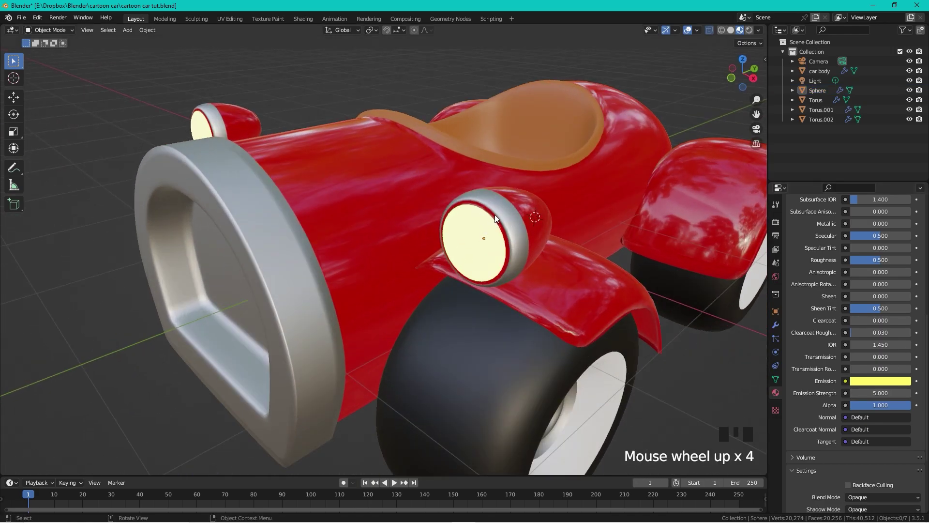
middle_click_drag(493, 213, 445, 220, "shift")
scroll(446, 220, "up", 3)
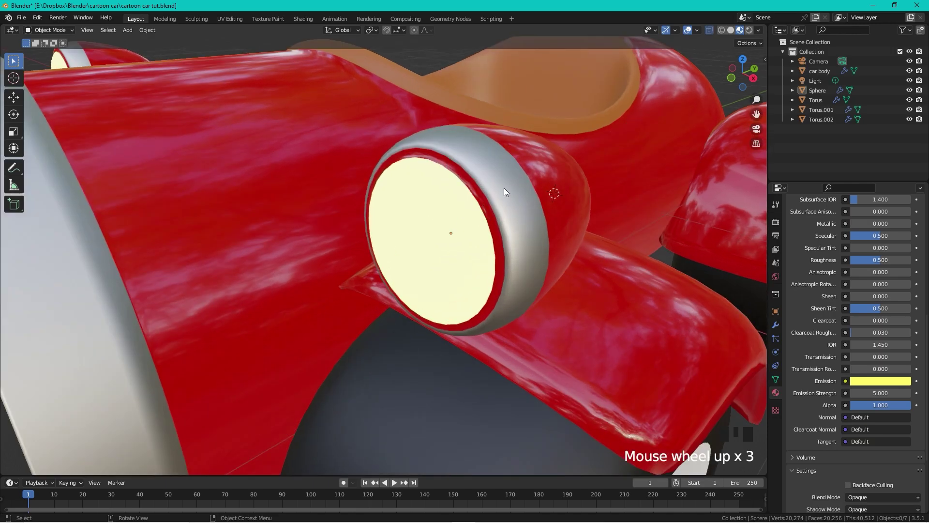
left_click(487, 190)
key("Tab")
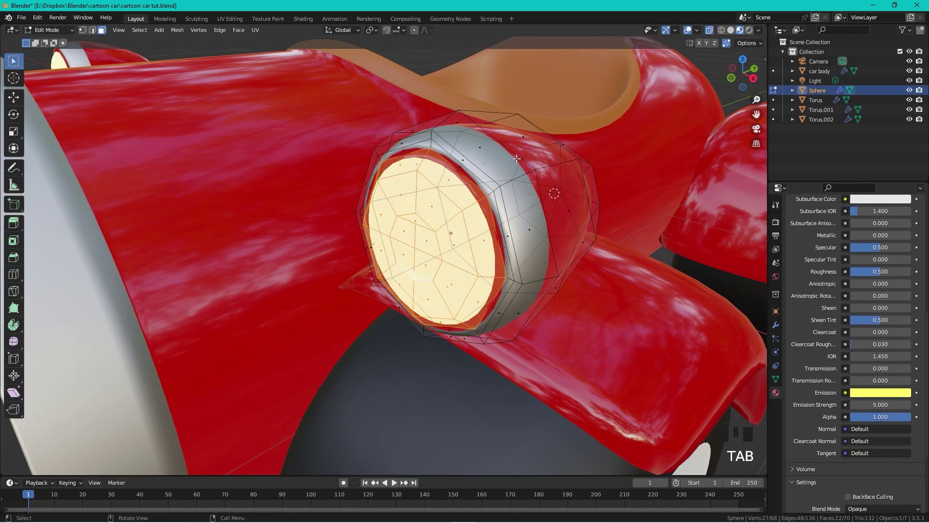
left_click(430, 144, "alt")
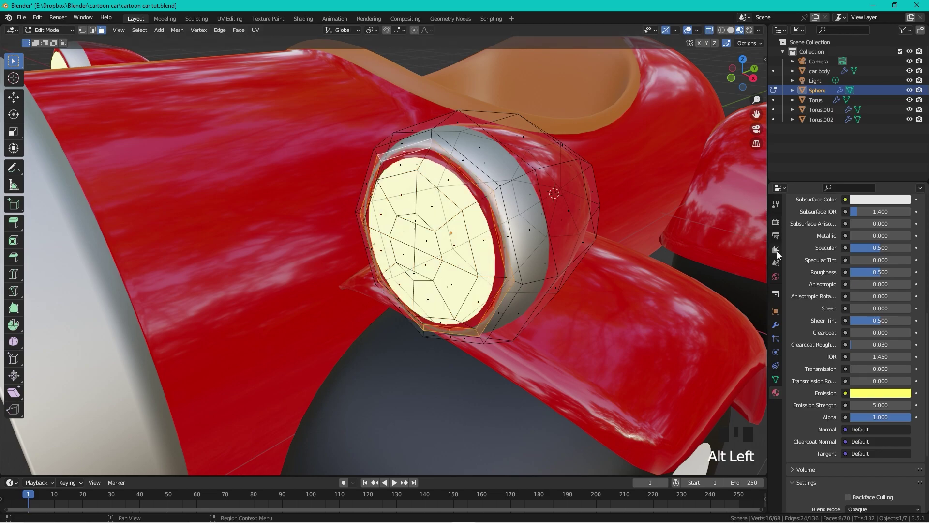
scroll(829, 292, "up", 17)
left_click(806, 232)
left_click(810, 293)
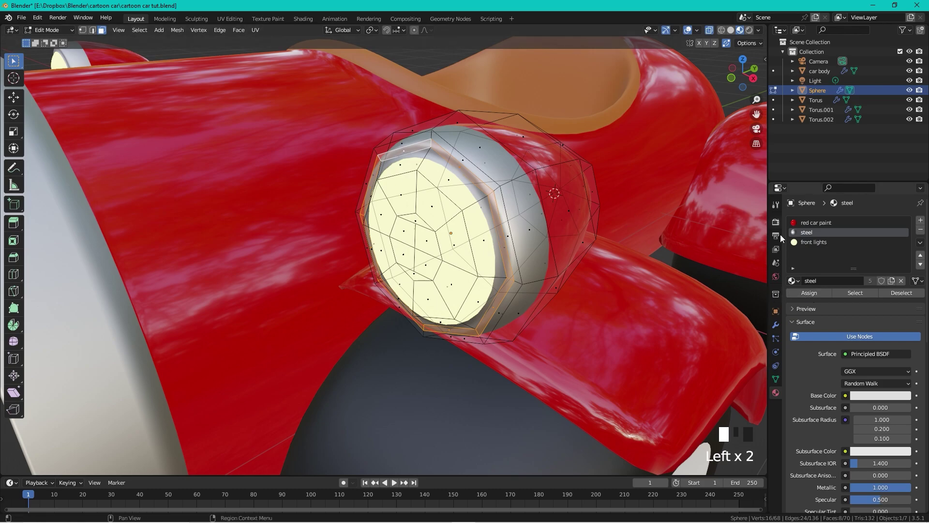
left_click(812, 242)
left_click(810, 292)
key("Tab")
- Lower the headlight about 0.012 m along Z towards the front wheel arch in a wireframe side view
scroll(589, 195, "down", 7)
middle_click_drag(436, 177, 453, 158)
mouse_move(494, 221)
middle_mouse_down()
mouse_move(548, 231)
mouse_move(411, 242)
mouse_move(374, 230)
middle_mouse_up()
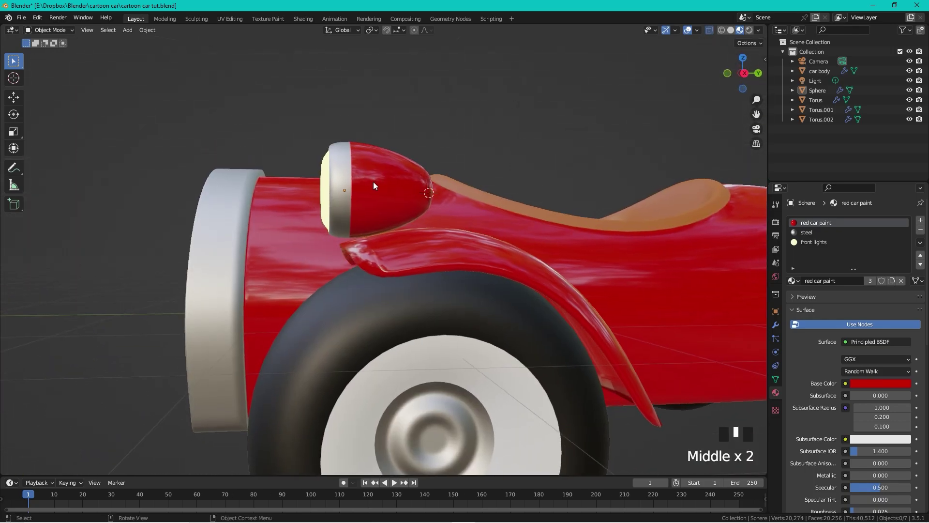
middle_click_drag(376, 179, 394, 187, "shift")
scroll(416, 195, "up", 3)
left_click(417, 198)
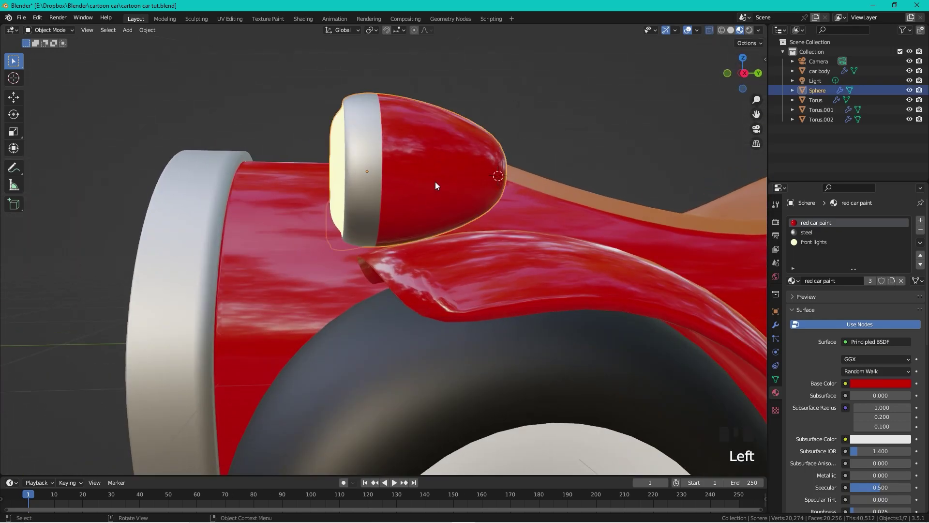
scroll(564, 179, "up", 3)
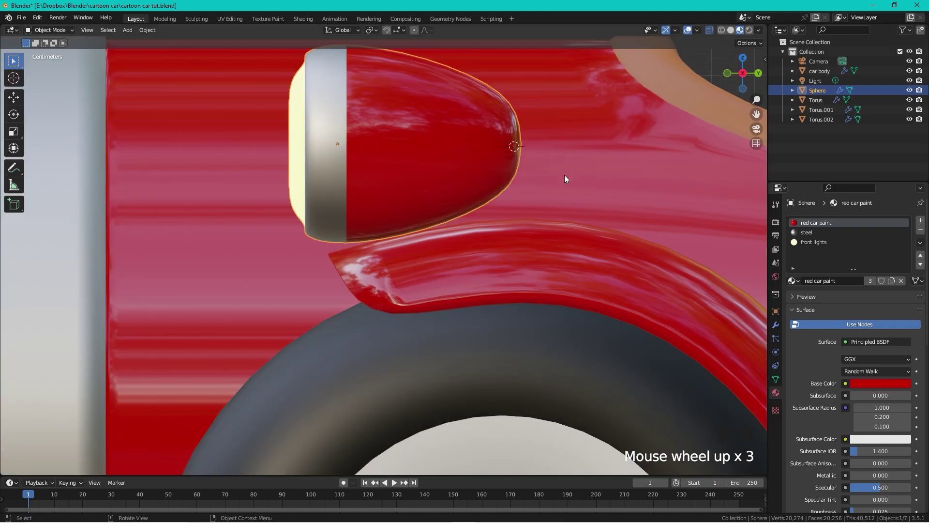
left_click(720, 30)
scroll(362, 227, "up", 3)
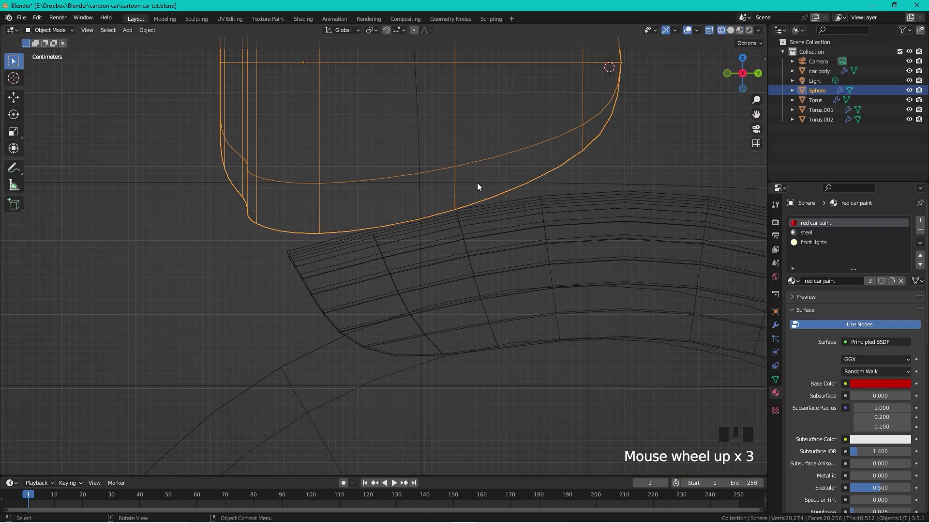
key("g")
key("z")
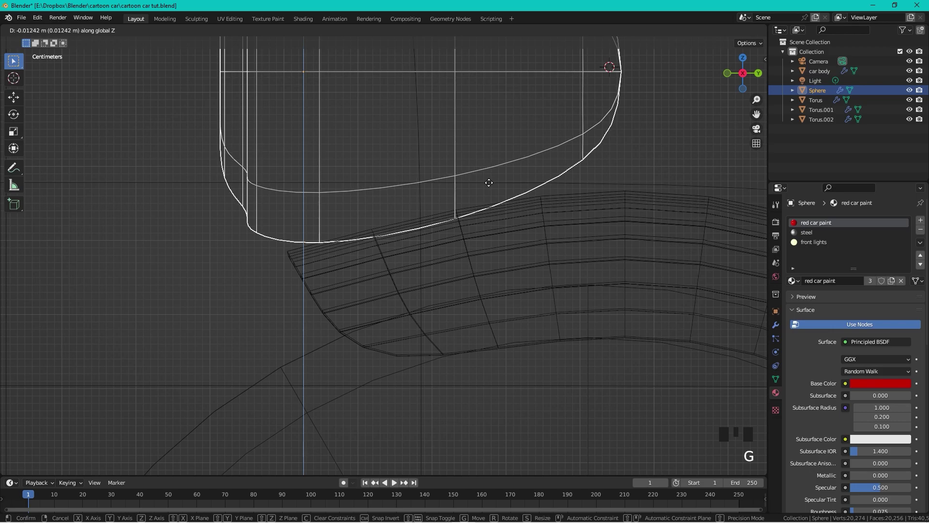
left_click(493, 184)
- Restore the material preview shading and lower the headlight about 0.007 m further along Z onto the wheel arch
key("Tab")
scroll(477, 186, "down", 4)
left_click(295, 285)
left_click(740, 30)
middle_click_drag(285, 193, 356, 188)
key("Tab")
left_click(334, 116)
middle_click_drag(334, 119, 446, 162)
left_click(445, 162)
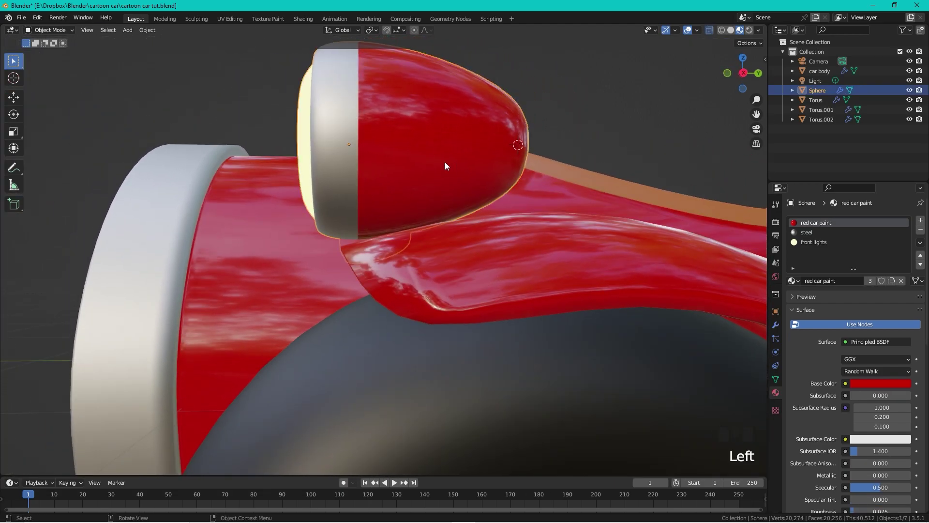
key("g")
key("z")
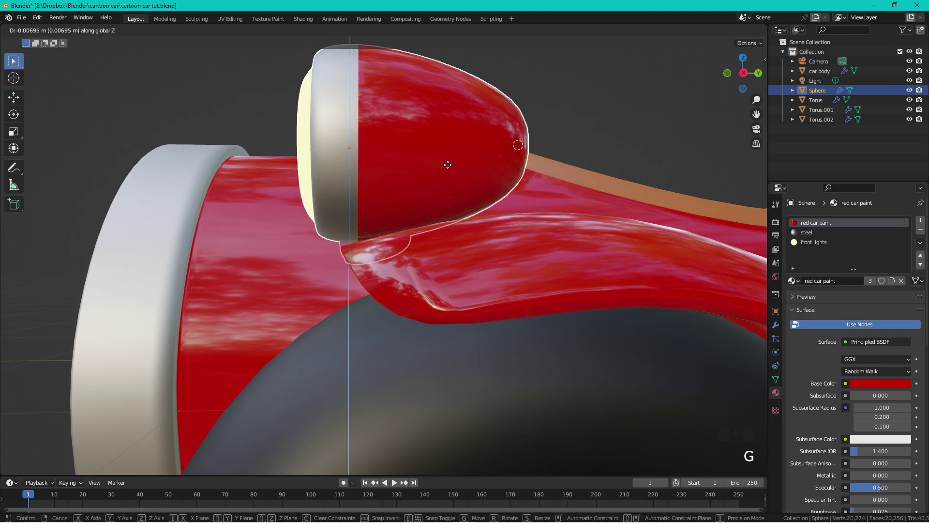
left_click(448, 166)
- Deselect the headlight and examine how both headlights sit on the car from several angles and distances
key("Tab")
middle_click_drag(403, 190, 373, 159)
key("Tab")
left_click(288, 109)
scroll(298, 112, "down", 4)
scroll(167, 146, "down", 2)
scroll(493, 153, "up", 3)
scroll(382, 181, "down", 4)
middle_click_drag(582, 300, 656, 292)
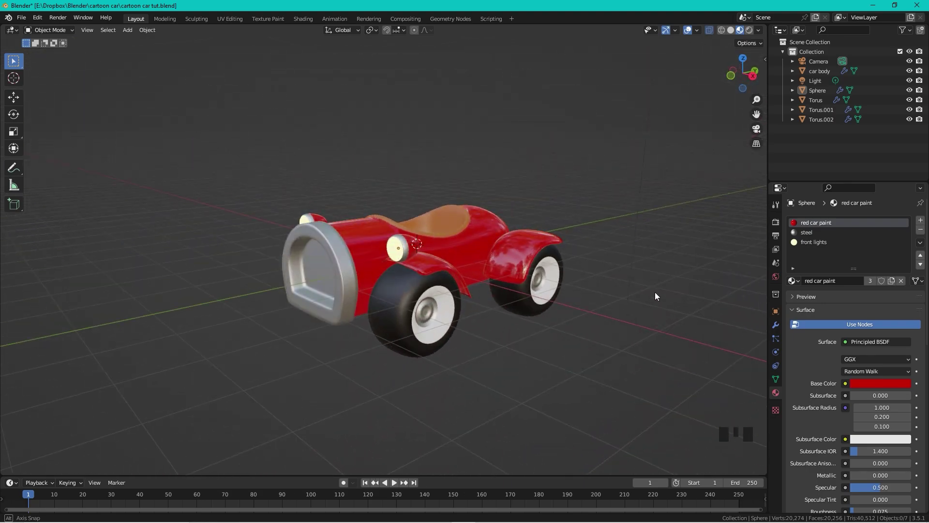
scroll(495, 272, "up", 4)
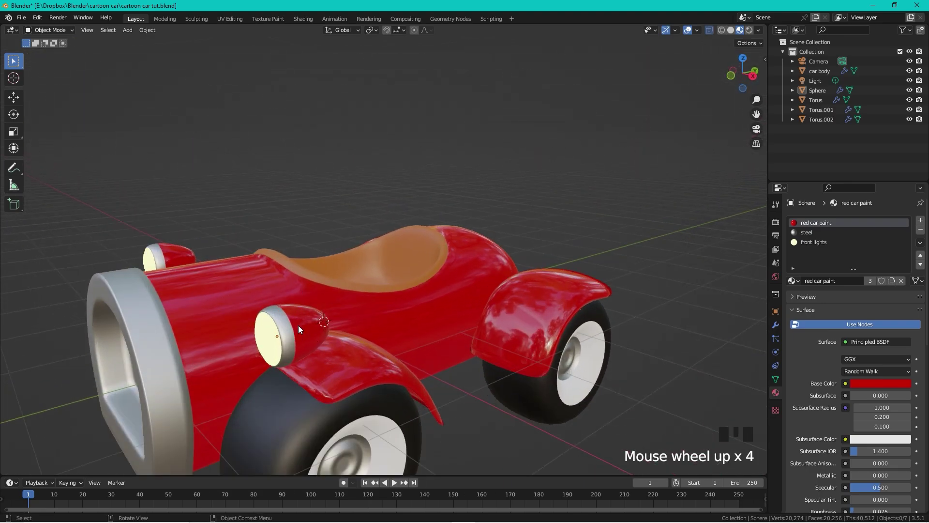
- Duplicate the headlight, move the copy about 3.24 m along Y to the car's rear, and rotate it 180° about Z
left_click(298, 325)
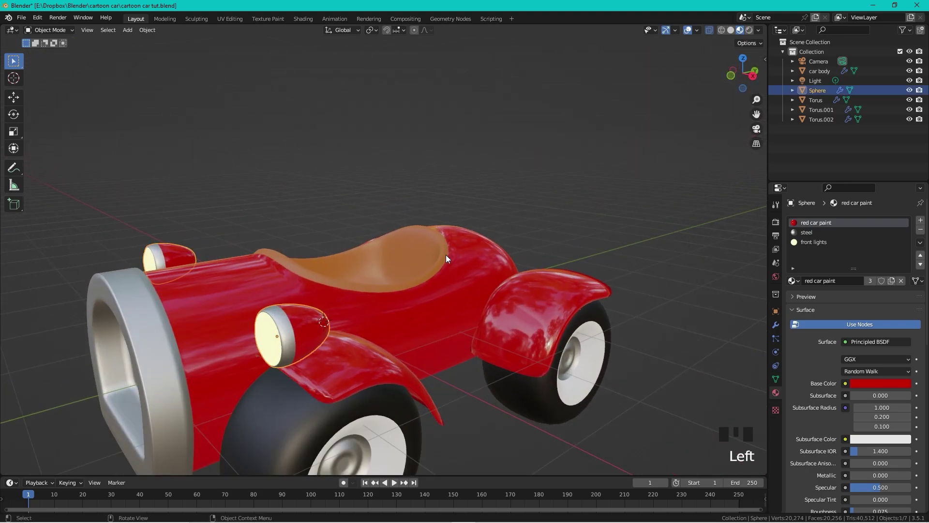
key("shift+d")
key("y")
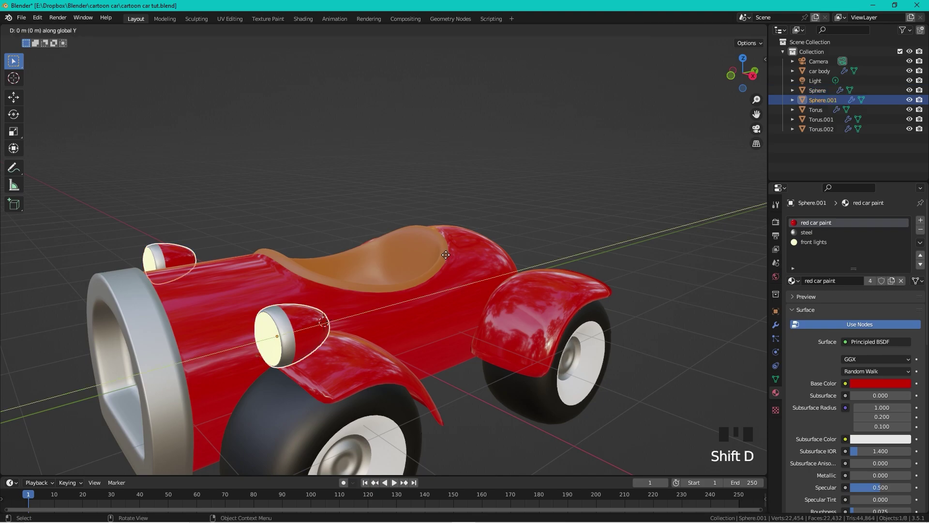
left_click(715, 217)
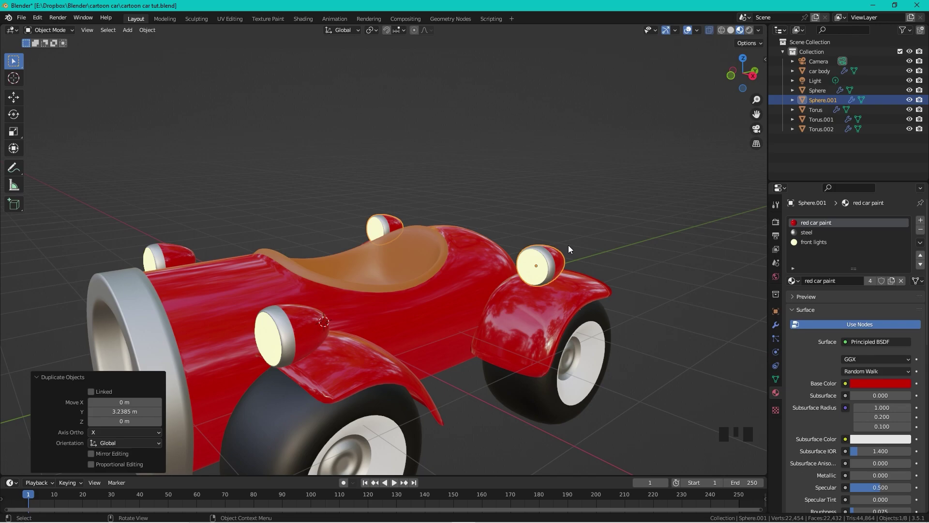
key("r")
type("z180")
key("Return")
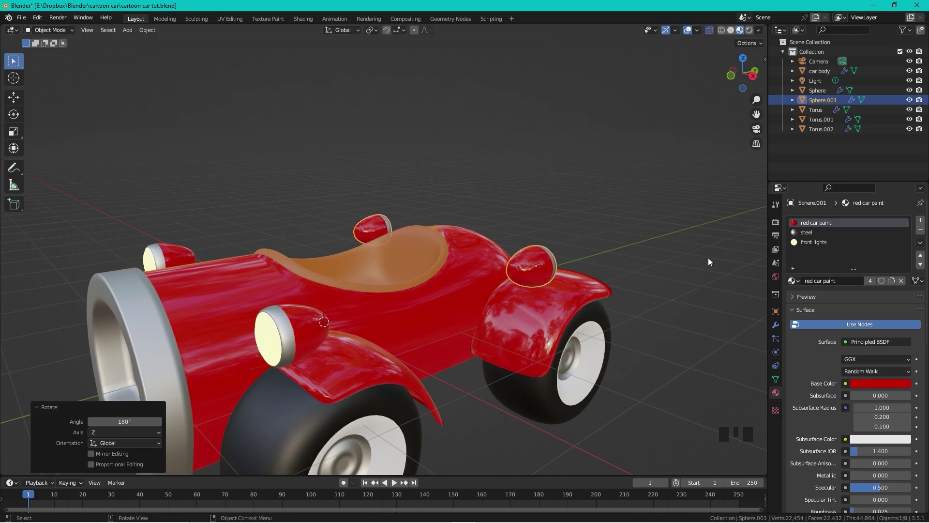
- In the back view, move the duplicated light about -0.72 m in X and -1.02 m in Z, in front of the rear axle
left_click(751, 76)
left_click(756, 69)
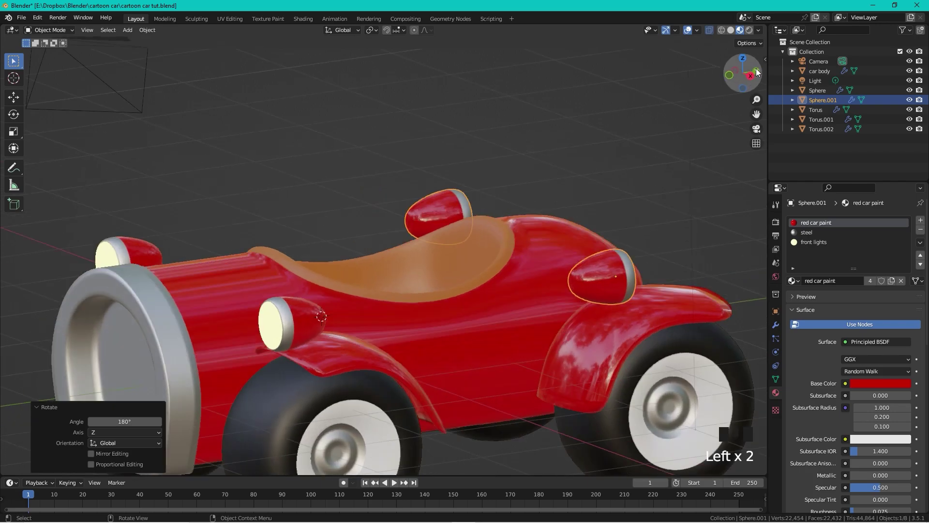
key("g")
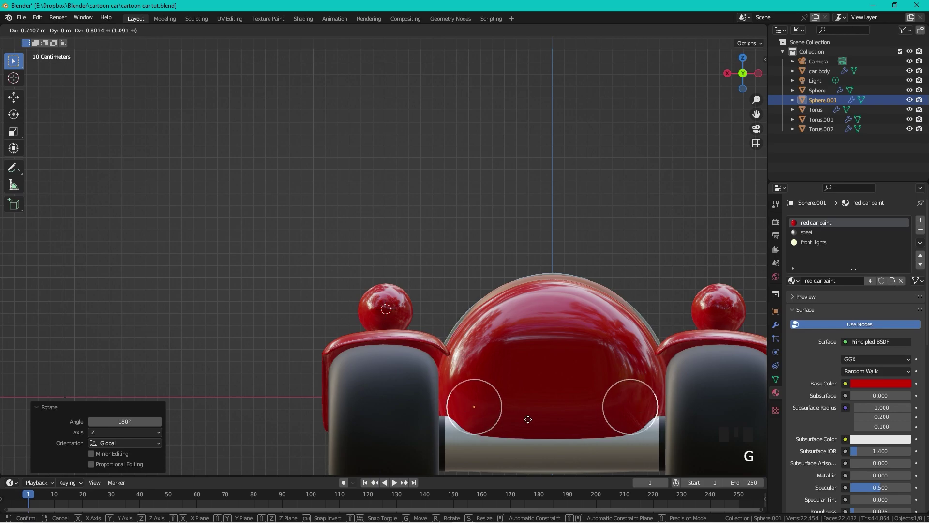
left_click(522, 450)
- Move the duplicated light about 0.85 m backwards along Y behind the rear axle in a wireframe side view
scroll(512, 181, "down", 6)
left_click(729, 73)
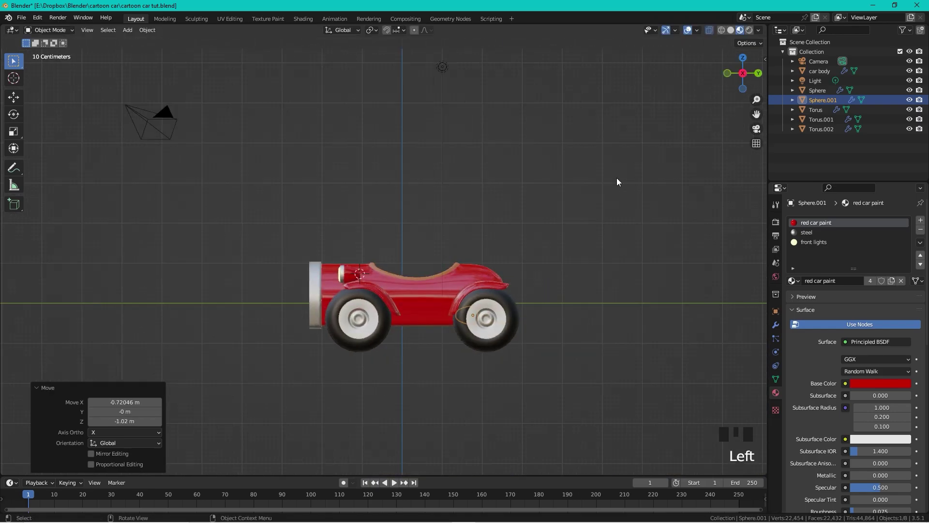
scroll(733, 74, "up", 4)
left_click(721, 30)
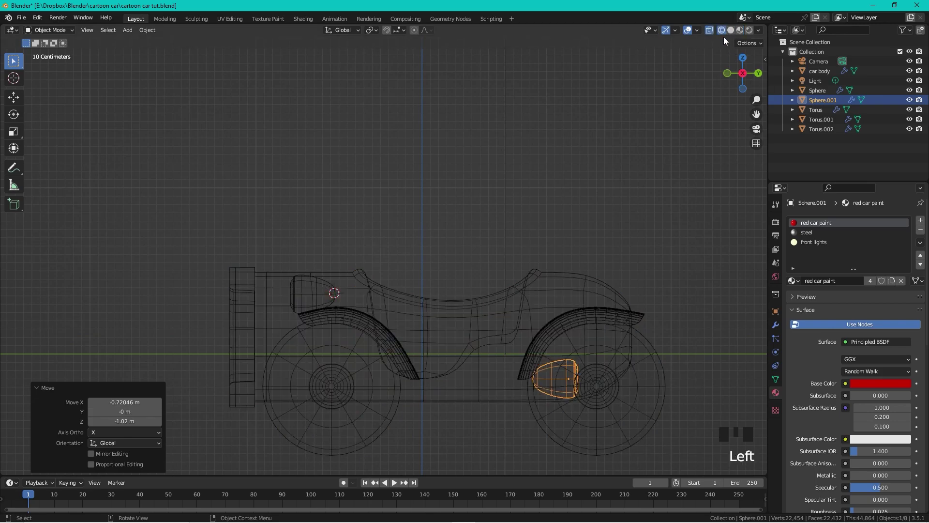
scroll(451, 322, "up", 2)
scroll(460, 330, "up", 1)
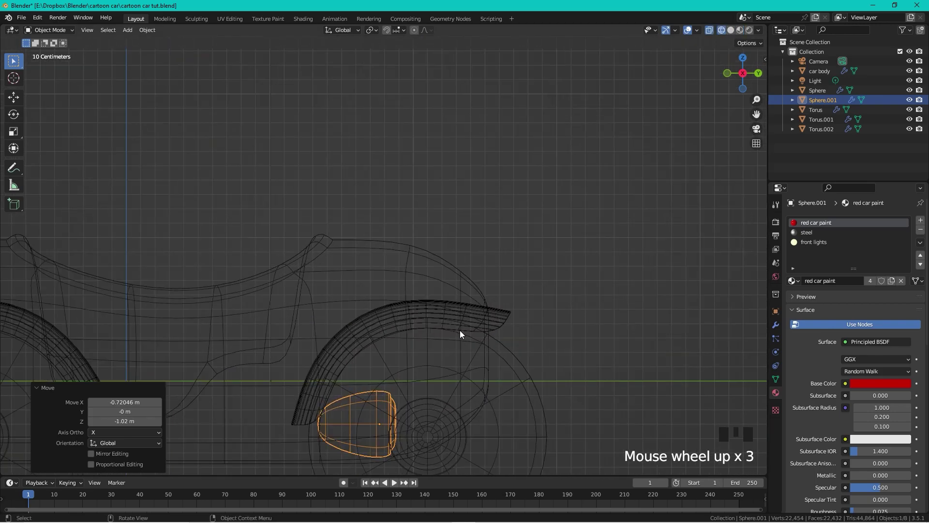
key("g")
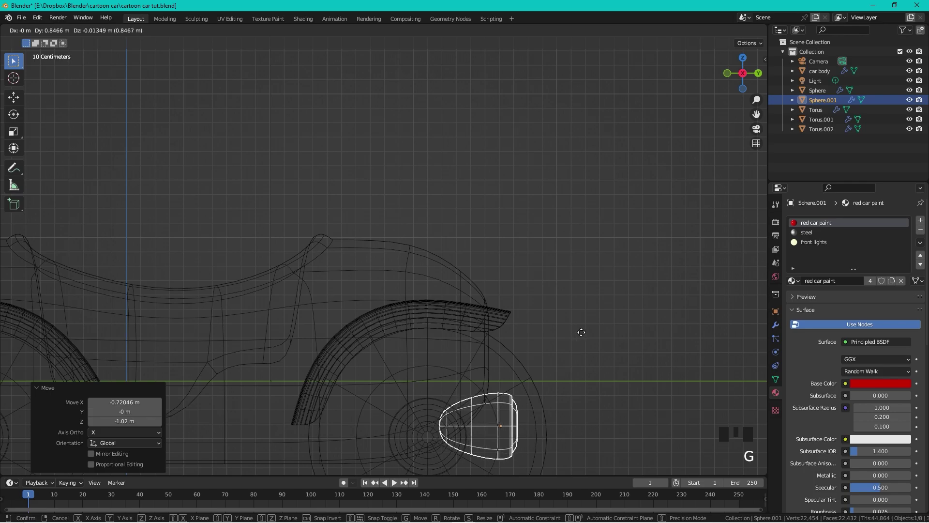
left_click(582, 331)
- Restore the material preview shading and view the duplicated lights from behind the car
scroll(678, 219, "down", 6)
mouse_move(615, 216)
middle_mouse_down()
mouse_move(515, 216)
mouse_move(487, 235)
middle_mouse_up()
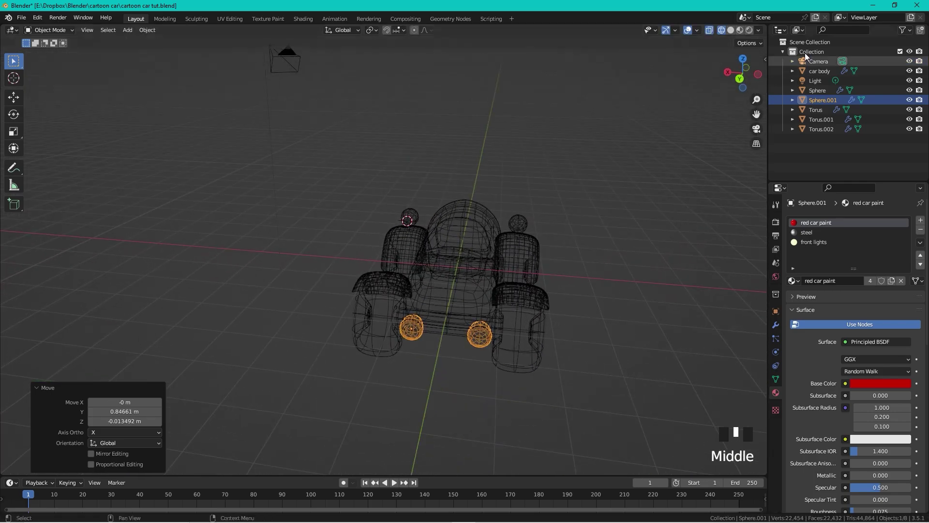
left_click(738, 30)
mouse_move(474, 353)
middle_mouse_down()
mouse_move(513, 305)
mouse_move(449, 355)
mouse_move(480, 364)
mouse_move(487, 346)
middle_mouse_up()
scroll(513, 305, "up", 4)
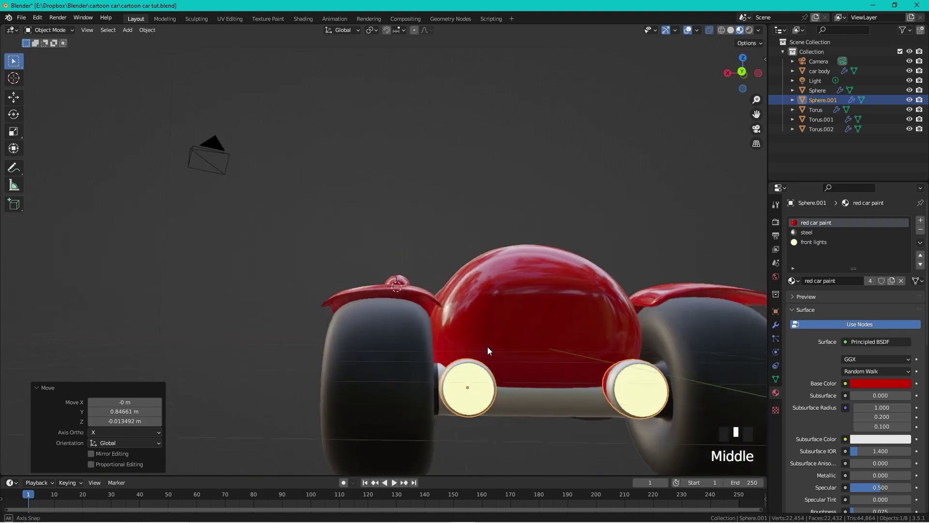
- Deselect everything and examine how the duplicated lights sit at the rear axle
scroll(495, 374, "down", 2)
left_click(526, 386)
key("Tab")
key("Tab")
left_click(361, 196)
scroll(361, 196, "down", 1)
middle_click_drag(361, 197, 394, 235)
scroll(533, 319, "up", 3)
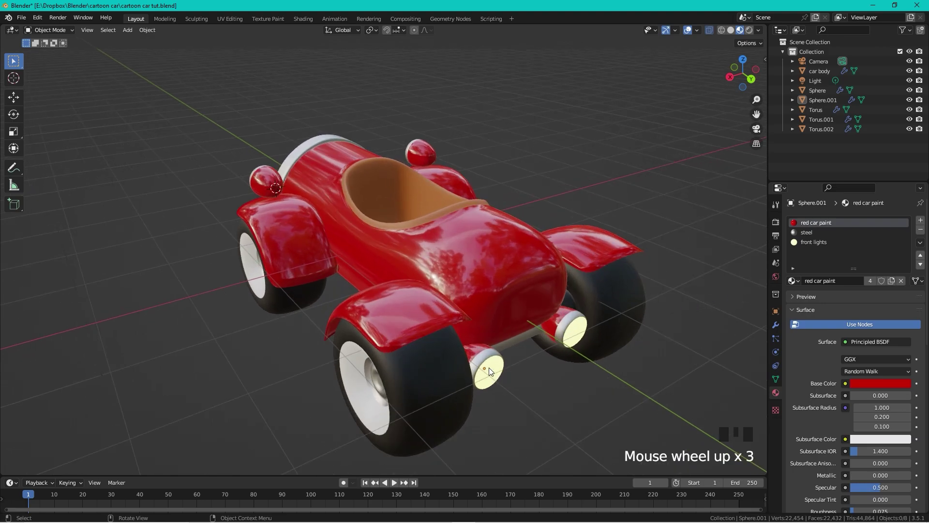
- Make an independent copy of the front lights material on the rear lights and rename it "back lights"
left_click(488, 370)
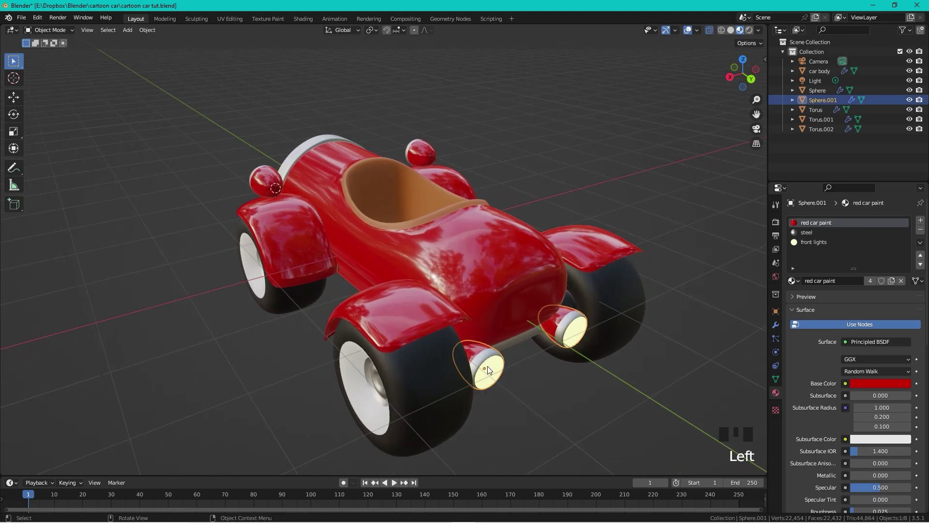
left_click(817, 242)
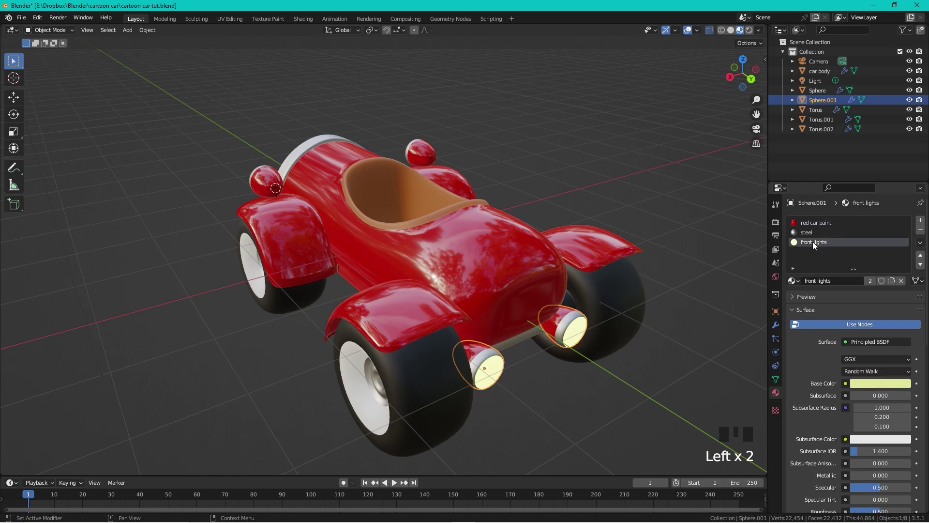
left_click(891, 282)
double_click(855, 280)
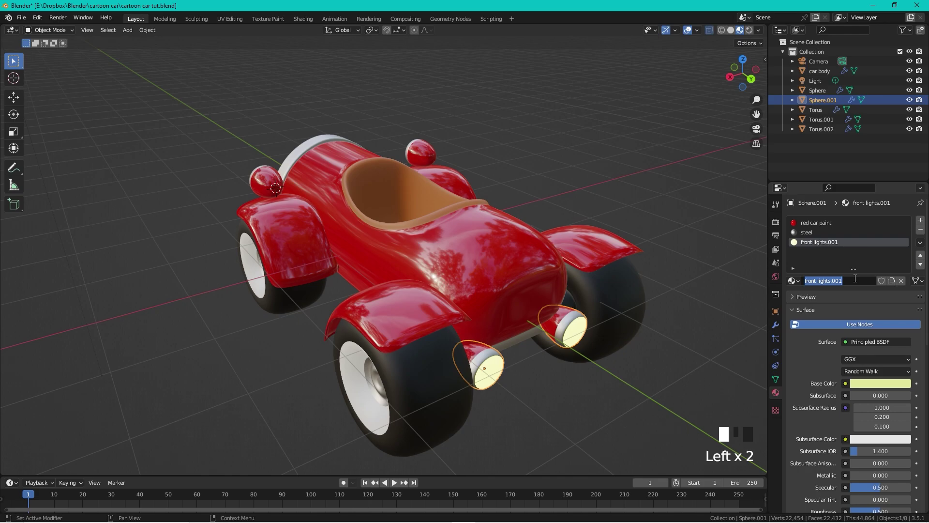
type("back lights")
key("Return")
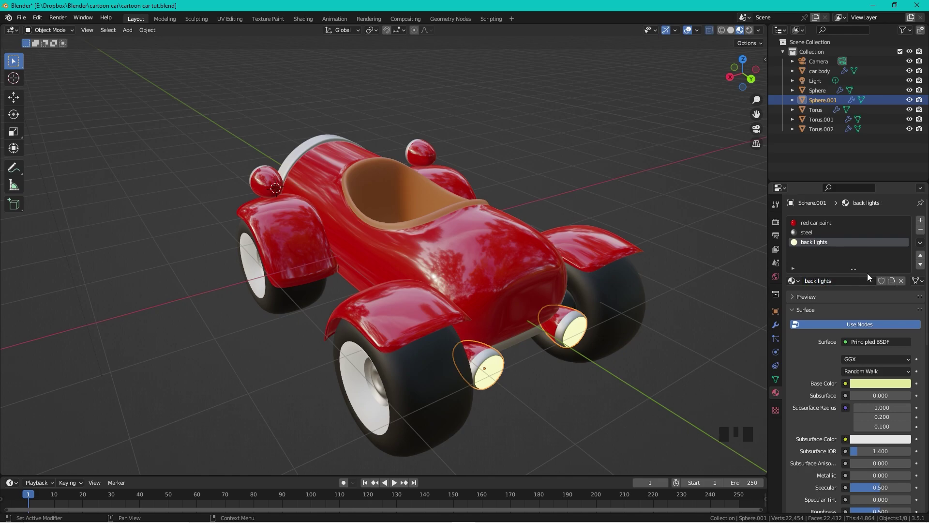
- Set the back lights material's base color to red and its emission color to a dark, fully saturated red
left_click(872, 384)
left_click_drag(856, 305, 857, 316)
scroll(857, 341, "down", 8)
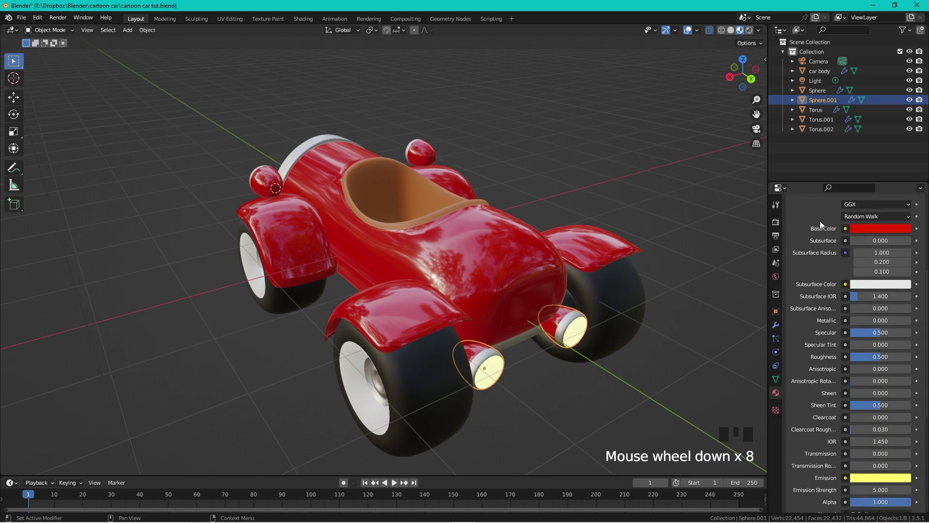
scroll(887, 350, "down", 3)
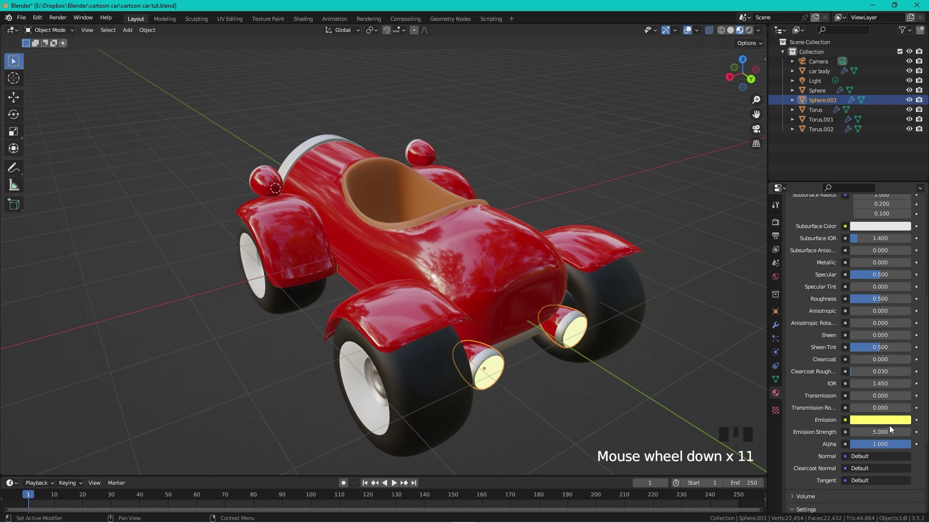
left_click(887, 422)
left_click(857, 352)
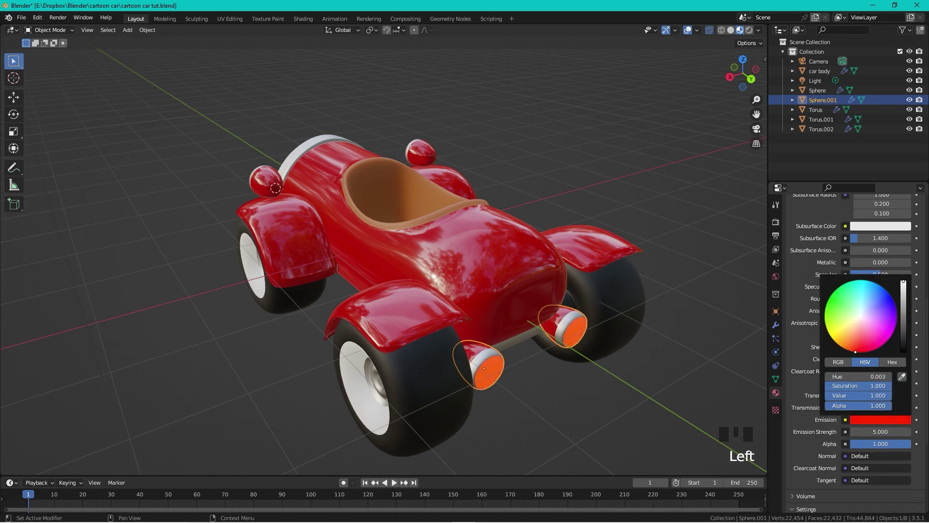
left_click_drag(858, 352, 859, 353)
left_click_drag(903, 287, 903, 316)
- Deselect the rear lights and examine the whole car from the rear round to the front
left_click(707, 379)
scroll(706, 379, "down", 4)
mouse_move(559, 216)
middle_mouse_down()
mouse_move(546, 203)
mouse_move(442, 206)
mouse_move(370, 189)
mouse_move(548, 227)
middle_mouse_up()
scroll(548, 228, "down", 2)
middle_click_drag(702, 285, 495, 278)
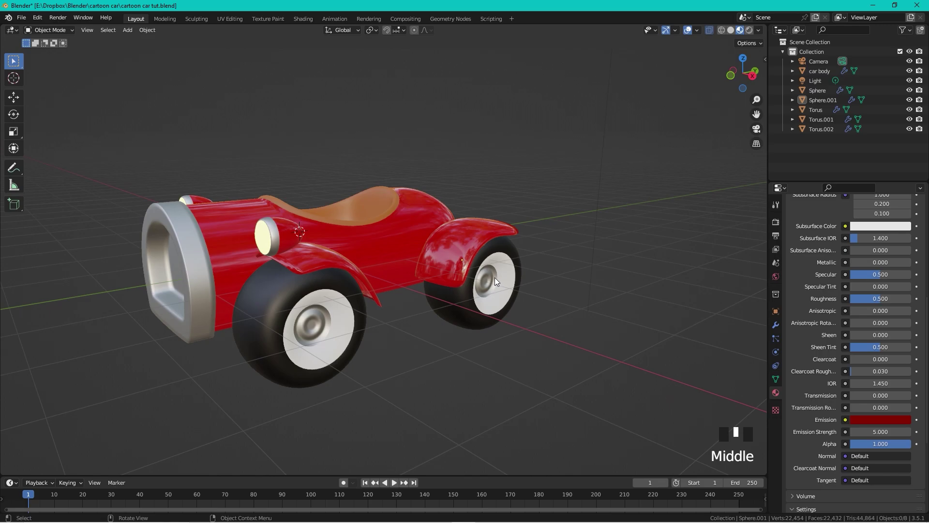